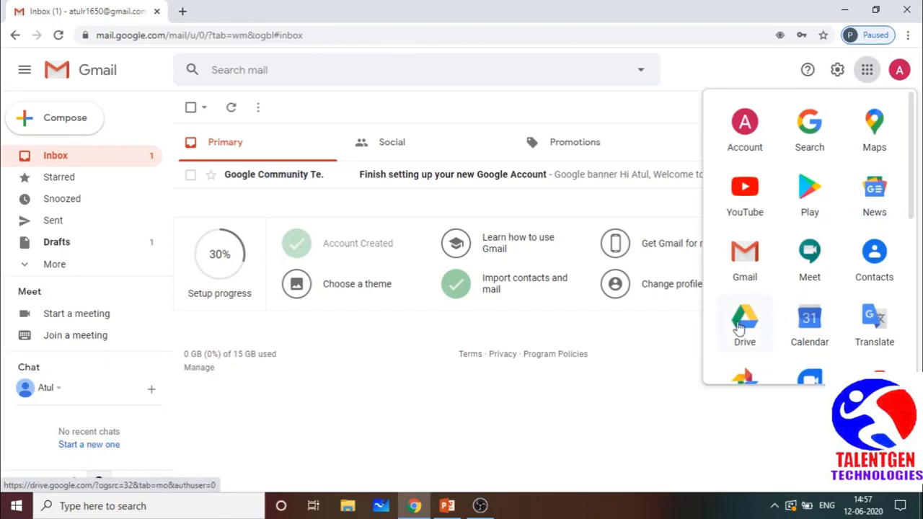
# Open Google Drive, create a blank Google Form and dismiss the tip about reusing questions.
pyautogui.click(739, 327)
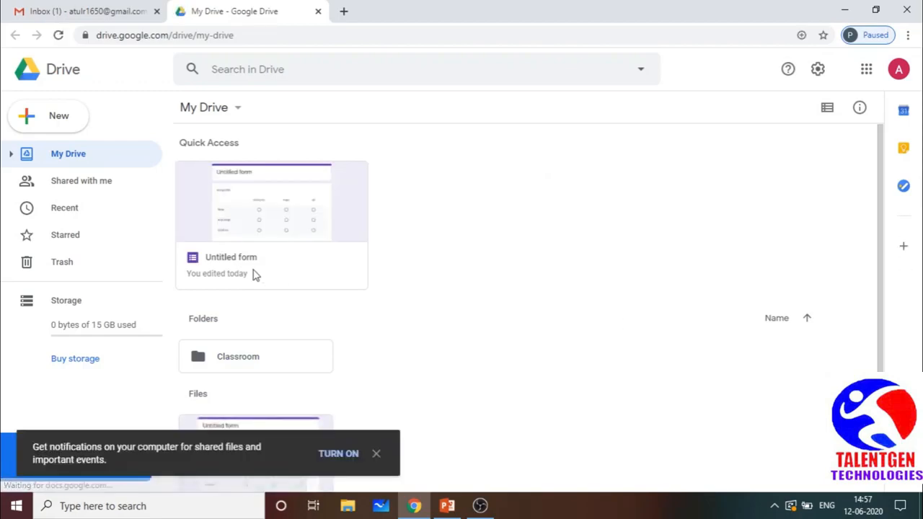
pyautogui.click(45, 127)
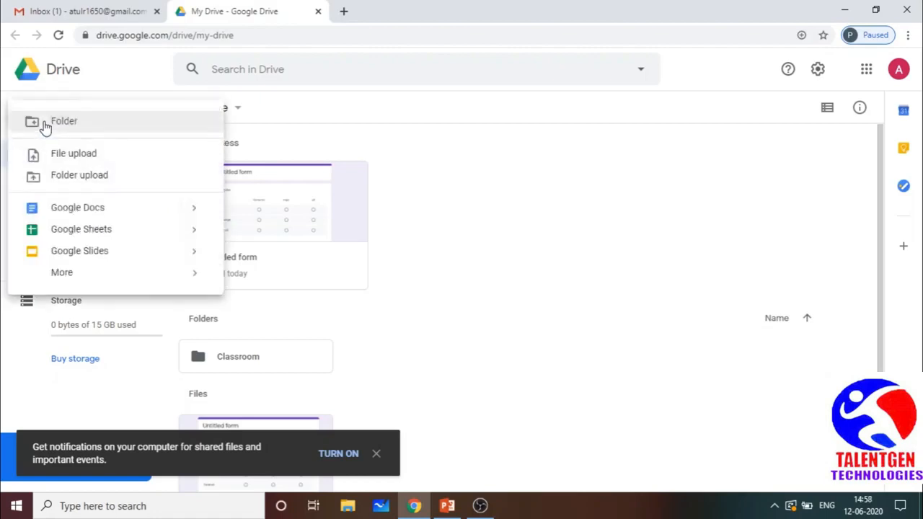
pyautogui.moveTo(148, 275)
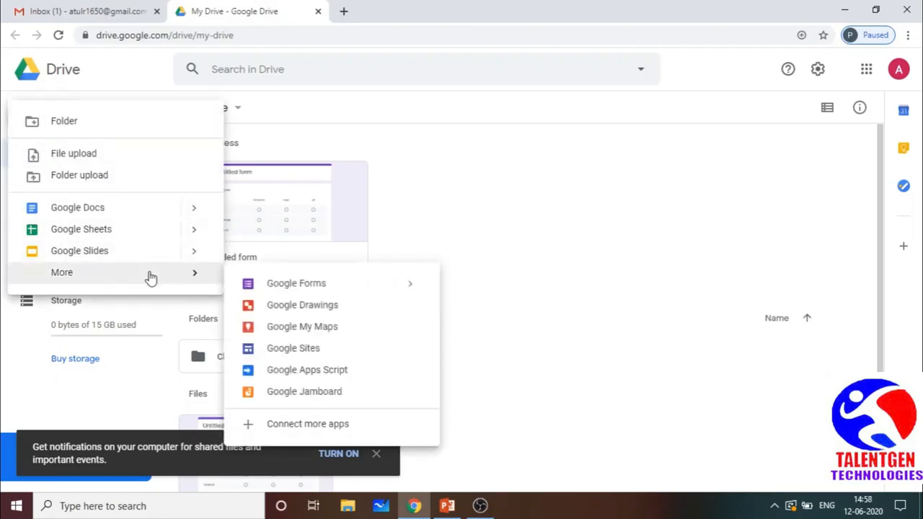
pyautogui.click(275, 291)
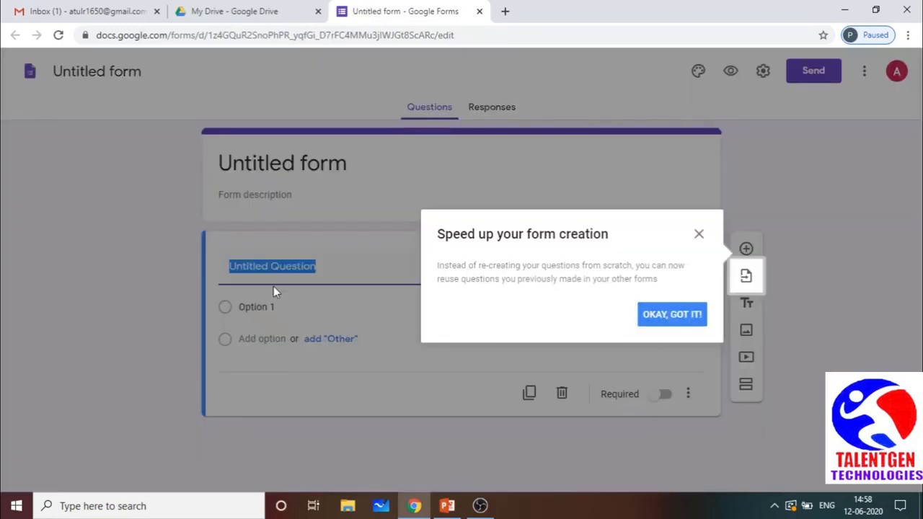
pyautogui.click(690, 315)
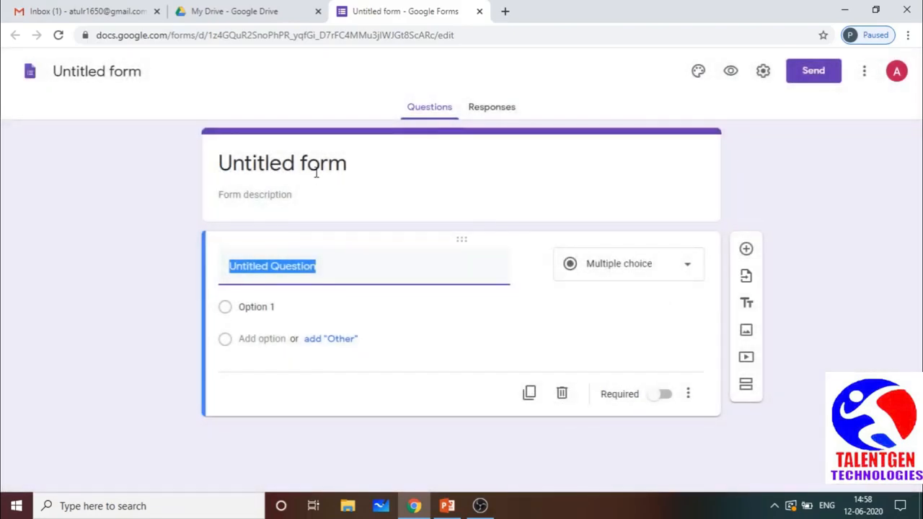
# Title the form "Lesson on Forms".
pyautogui.click(315, 173)
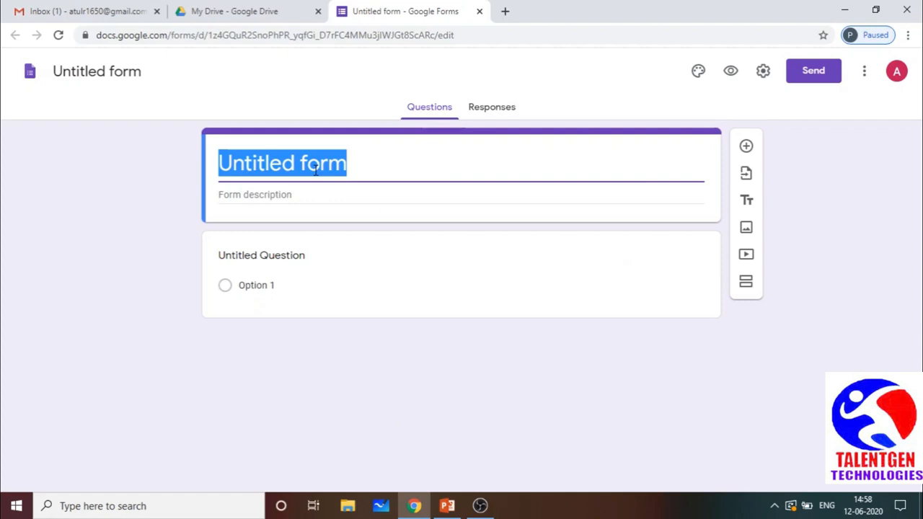
pyautogui.write('Less')
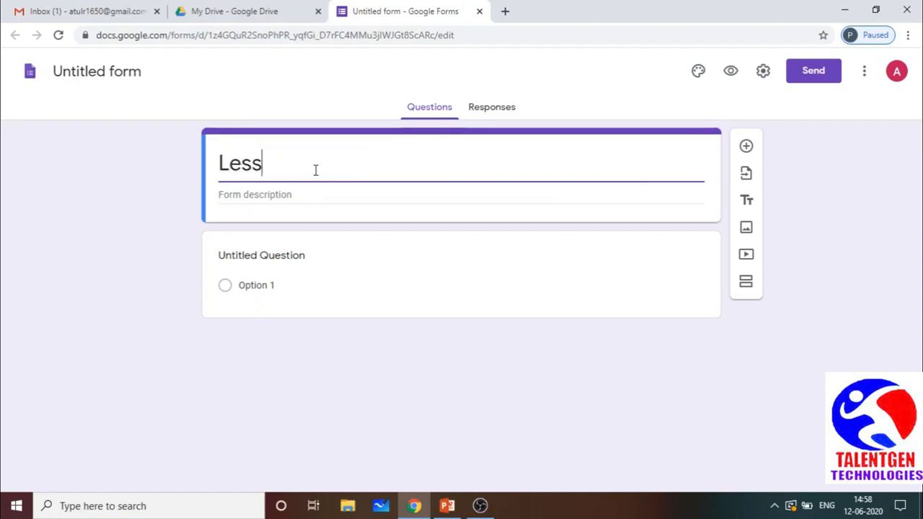
pyautogui.write('on on ')
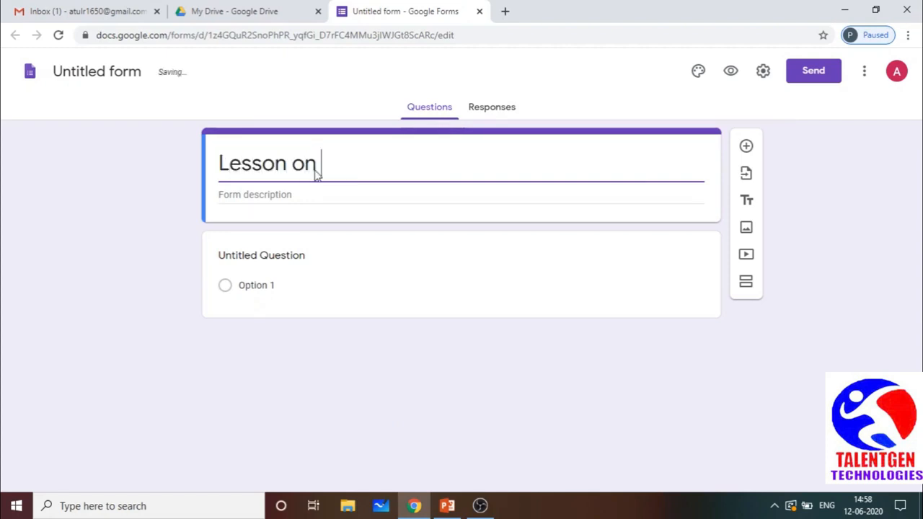
pyautogui.write('Forms')
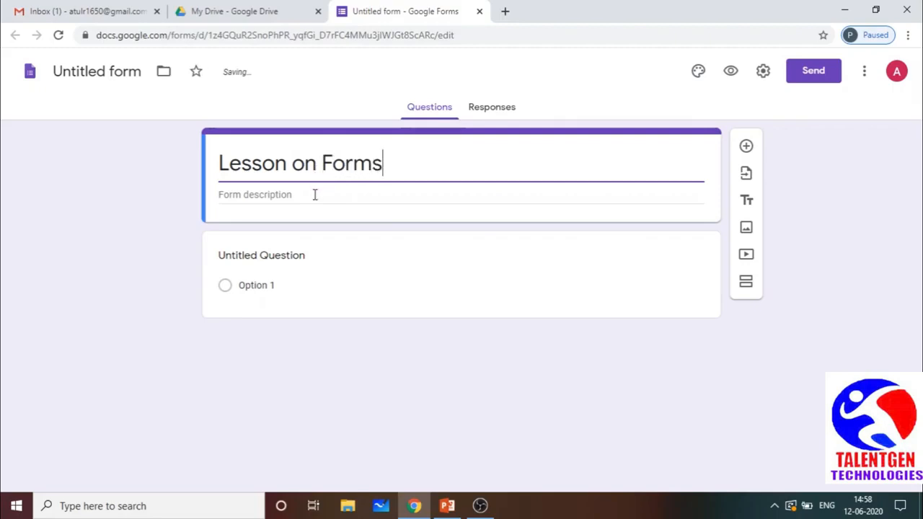
pyautogui.click(314, 195)
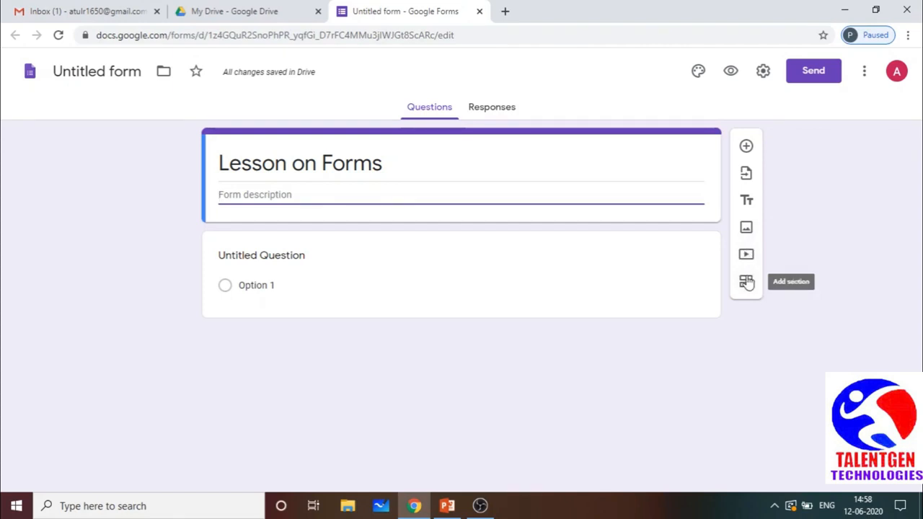
# Set the first question to "Your Name" with a short answer and make it required.
pyautogui.click(288, 255)
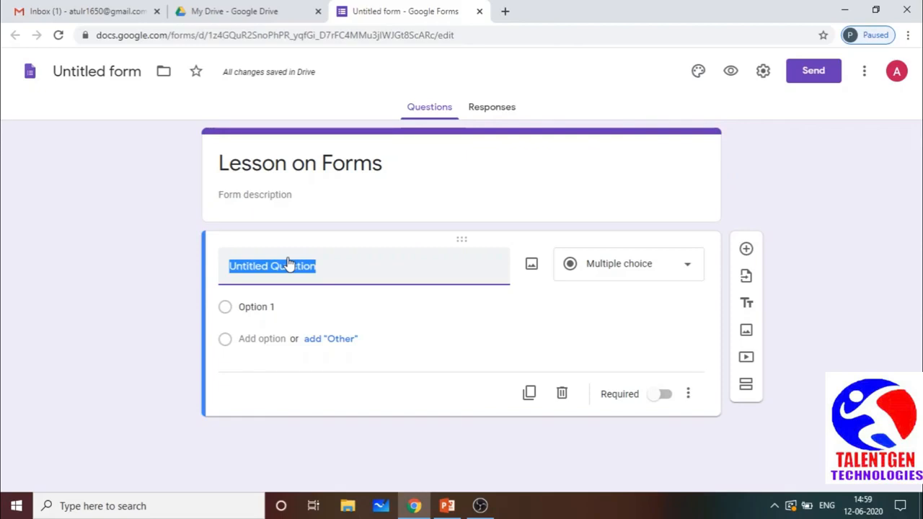
pyautogui.write('Your ')
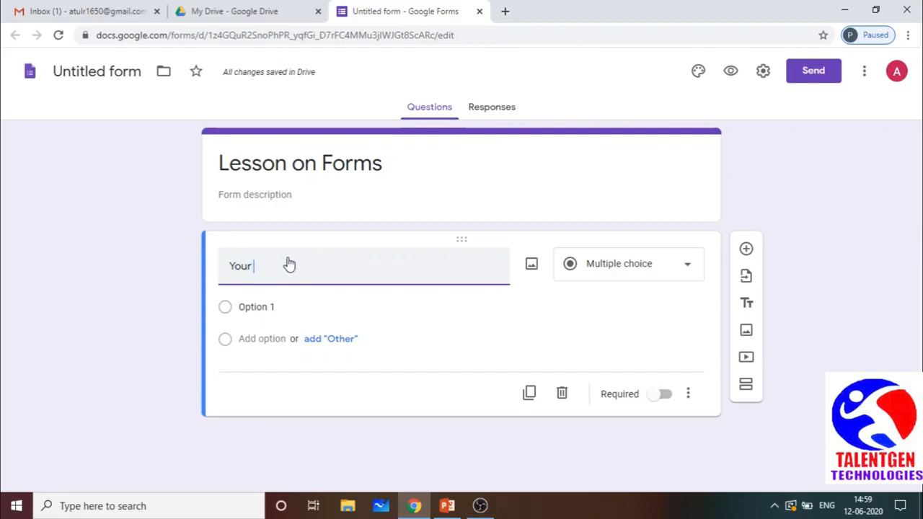
pyautogui.write('Name')
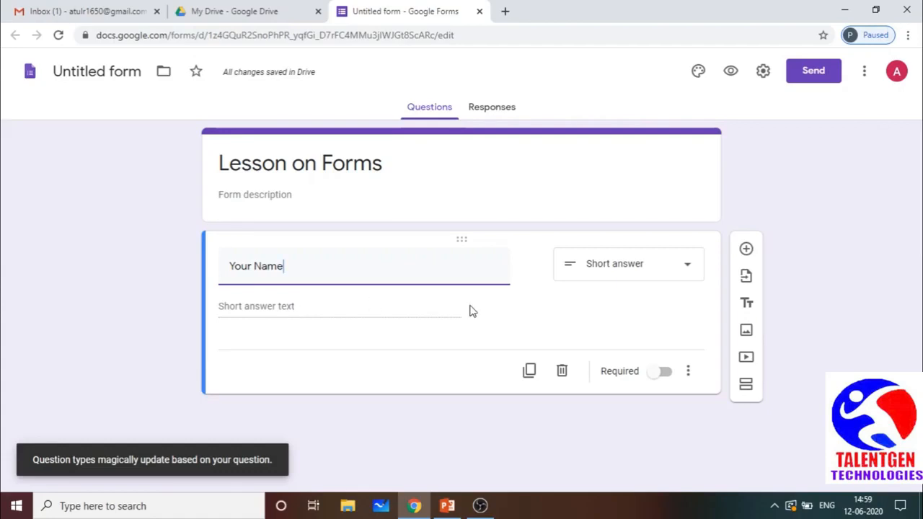
pyautogui.click(638, 270)
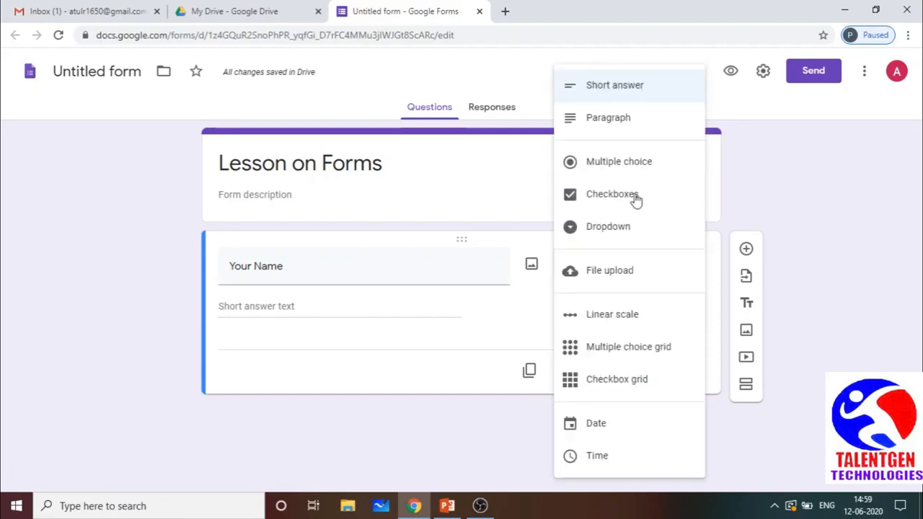
pyautogui.click(614, 87)
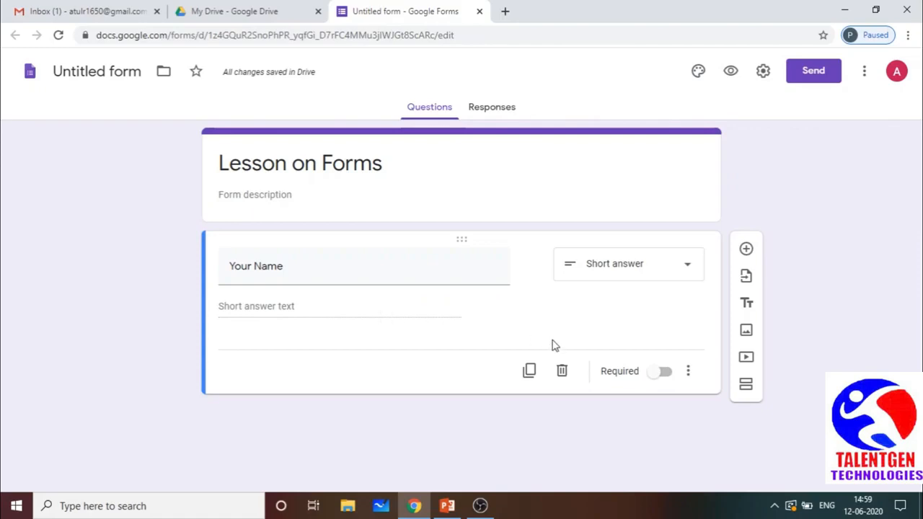
pyautogui.click(659, 375)
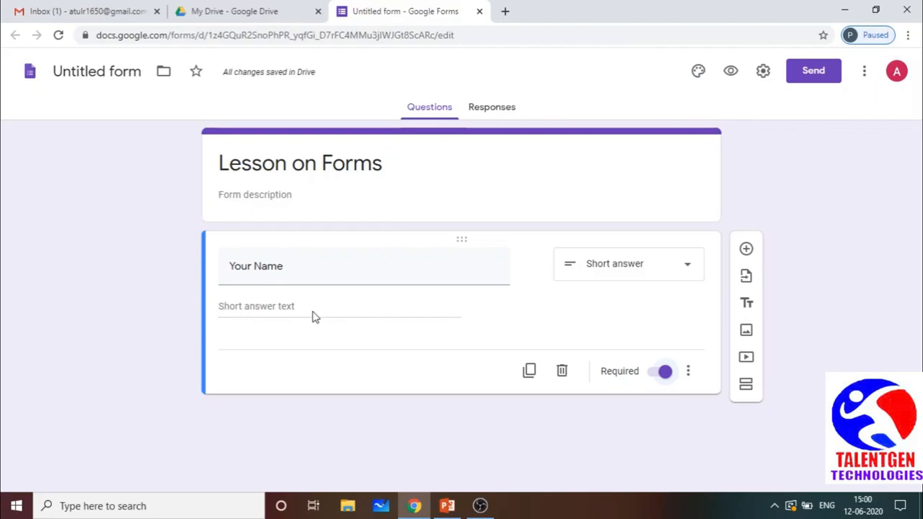
# Add a multiple choice question reading "How long are you staying in your location?".
pyautogui.click(747, 251)
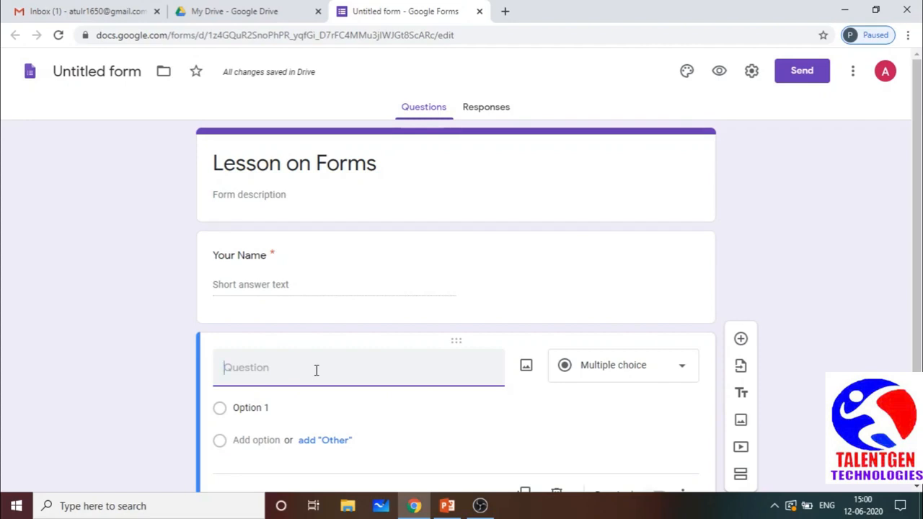
pyautogui.write('How ')
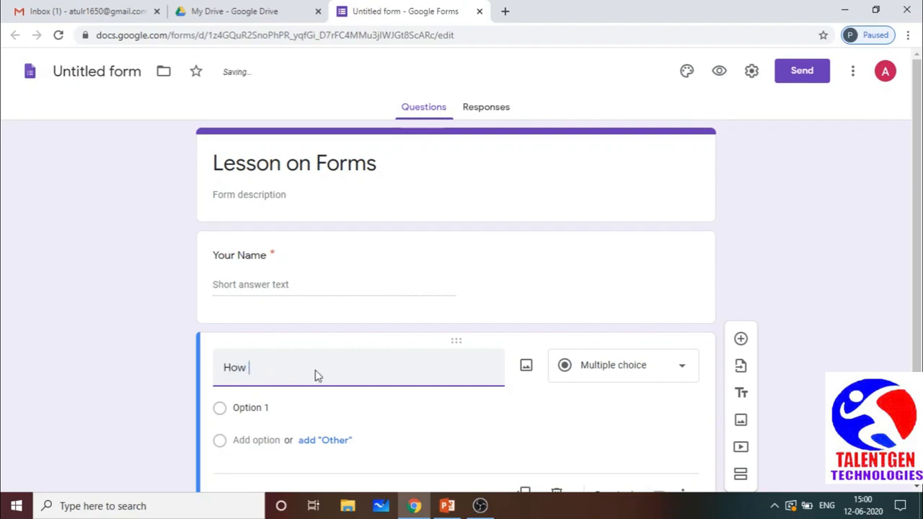
pyautogui.write('long are you staying in yo')
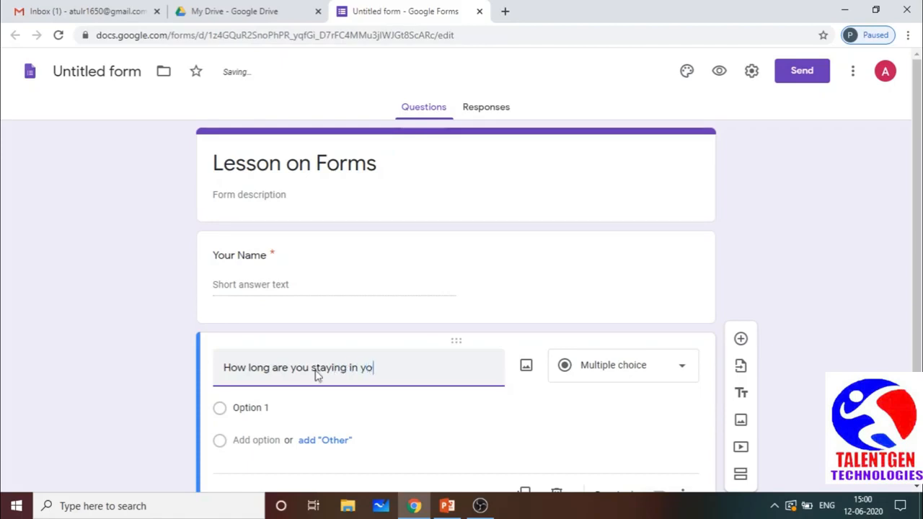
pyautogui.write('ur location?')
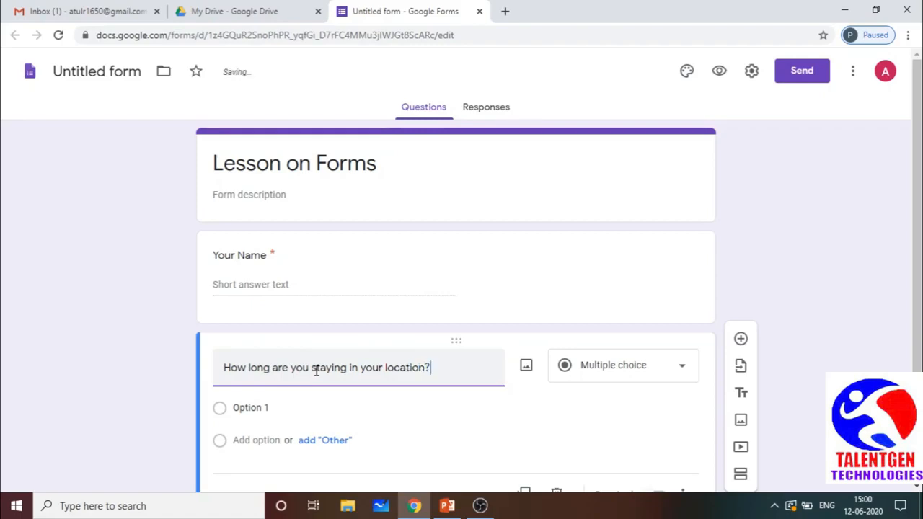
pyautogui.click(684, 372)
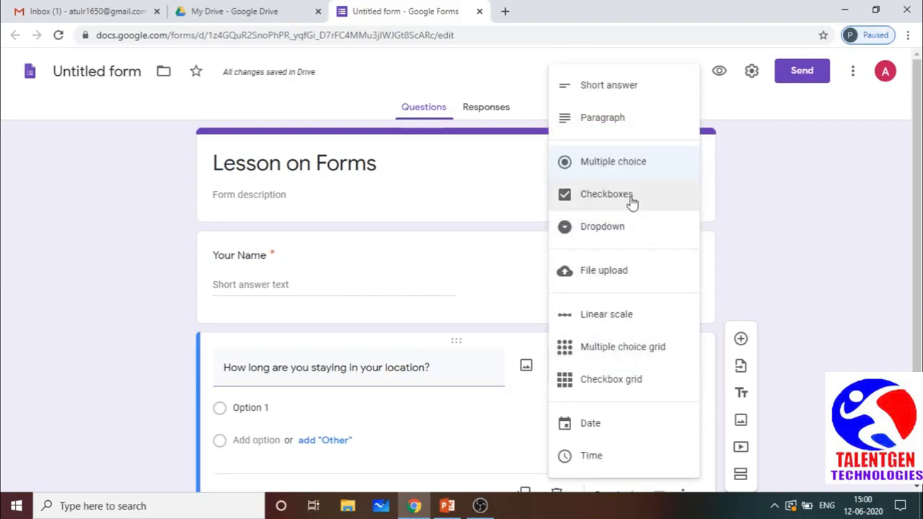
pyautogui.click(614, 161)
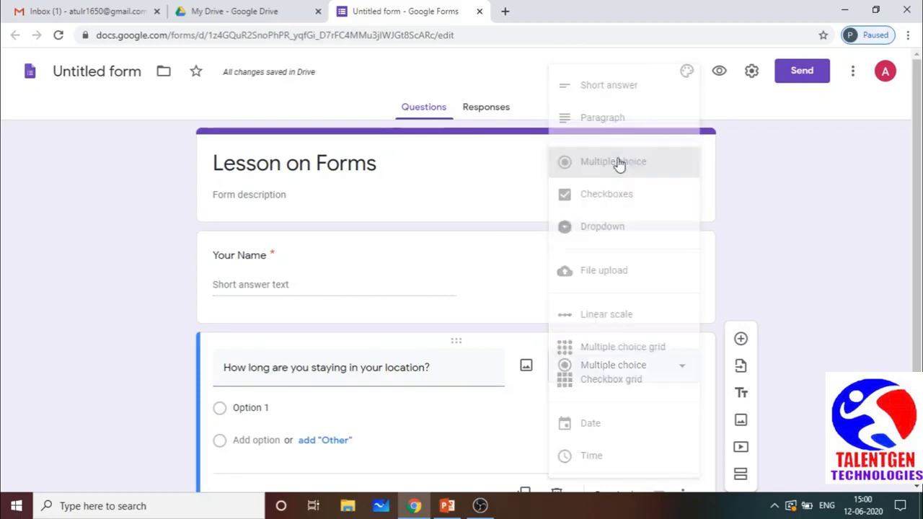
# Set the first answer option of the location question to "Less than 5 Years".
pyautogui.click(256, 409)
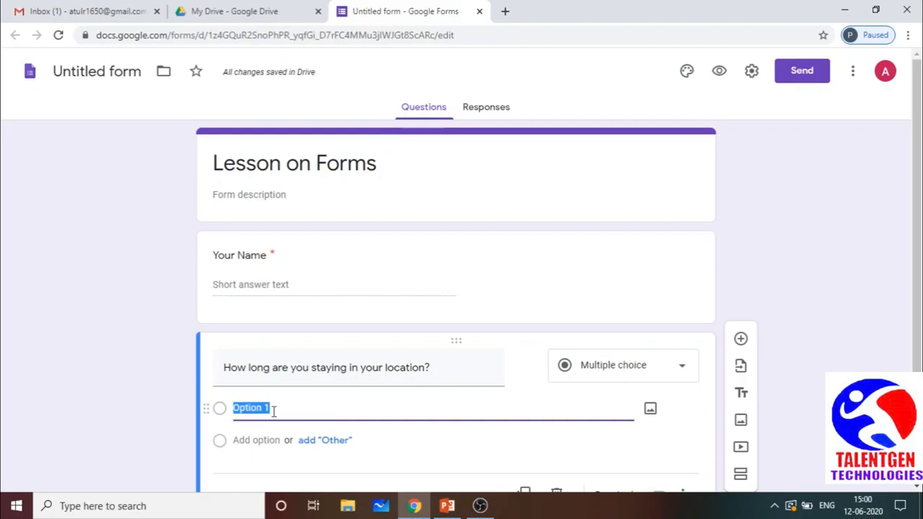
pyautogui.write('Less than')
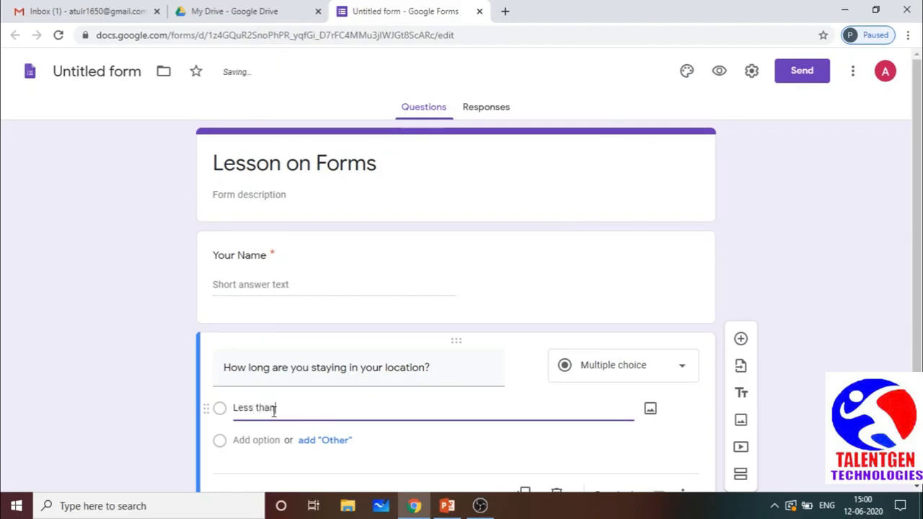
pyautogui.write(' 5 Years')
pyautogui.click(317, 440)
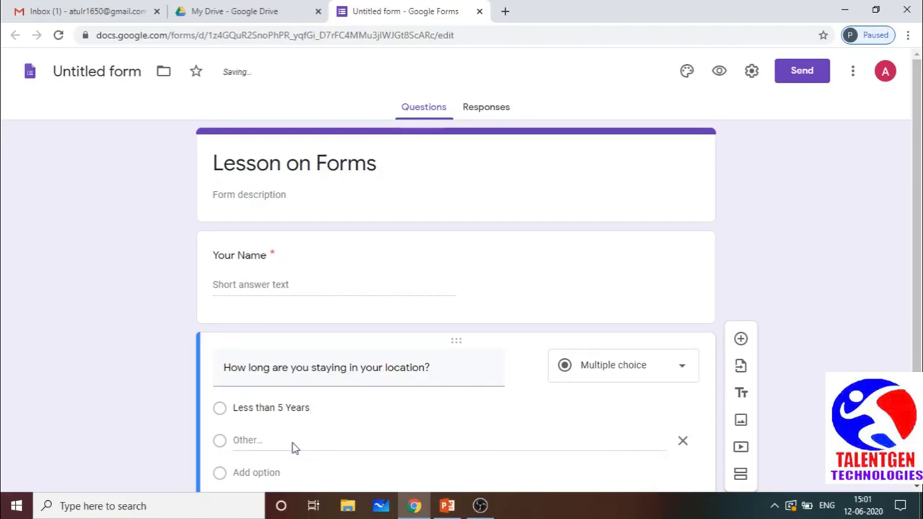
pyautogui.doubleClick(240, 441)
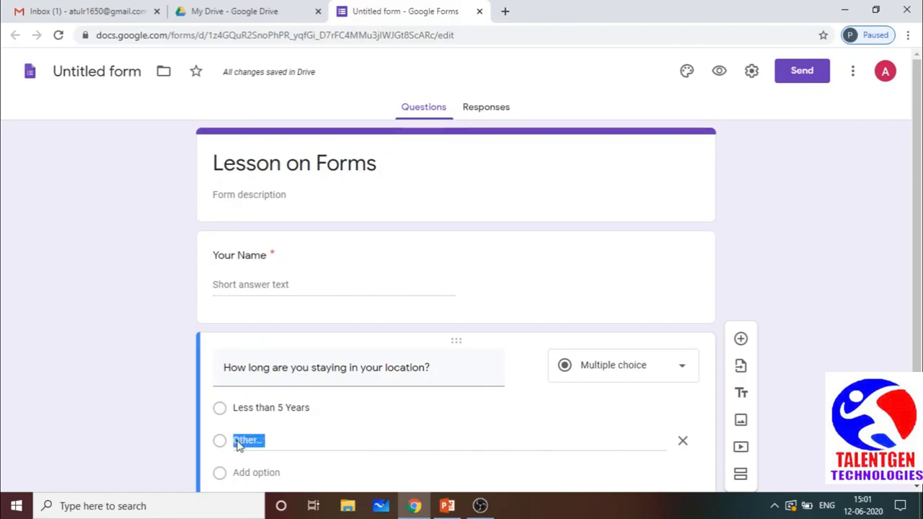
pyautogui.click(284, 446)
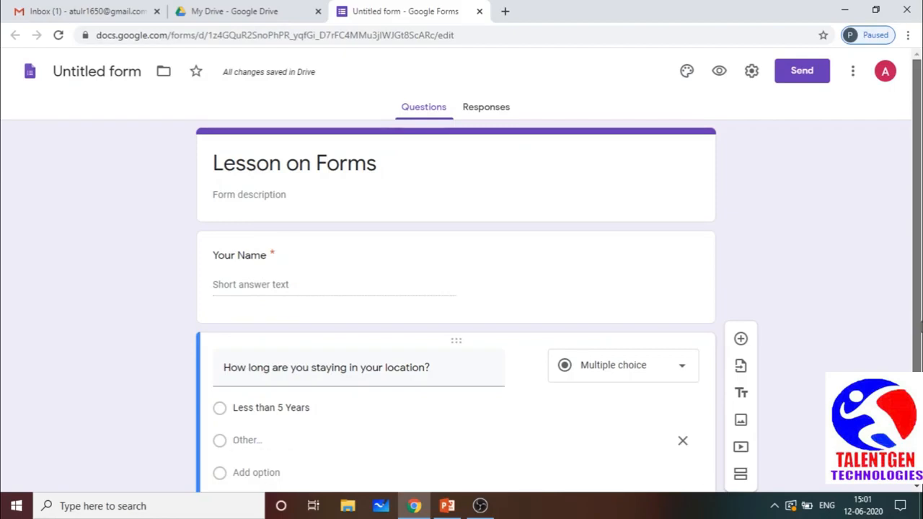
pyautogui.scroll(-2, 911, 326)
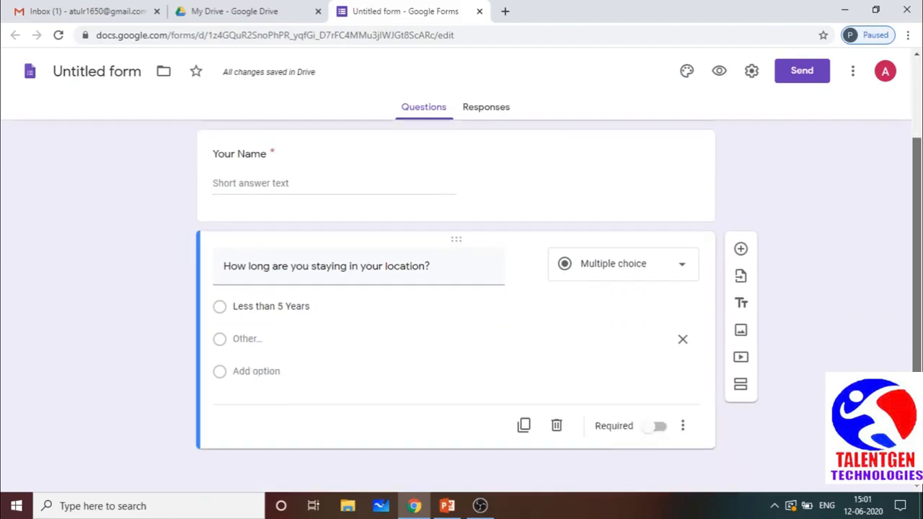
pyautogui.click(682, 340)
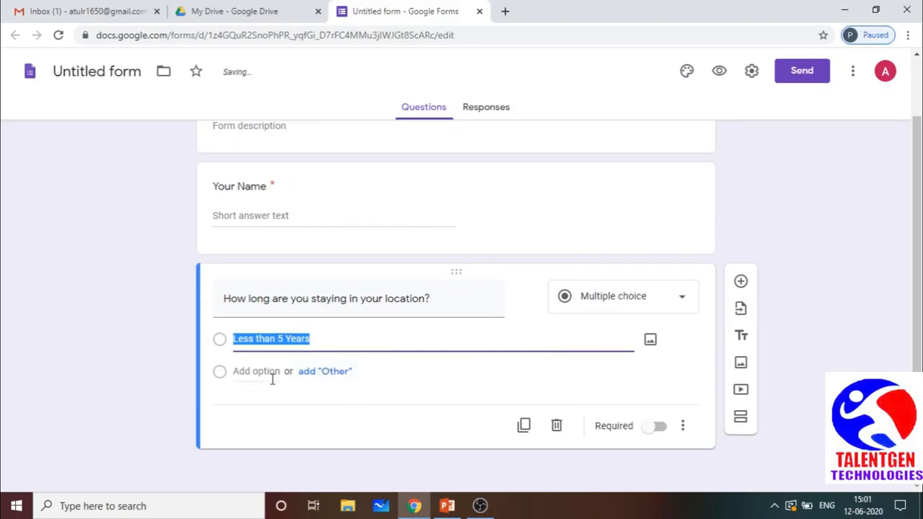
# Add a second answer option "More than 5 years" to the location question.
pyautogui.click(242, 371)
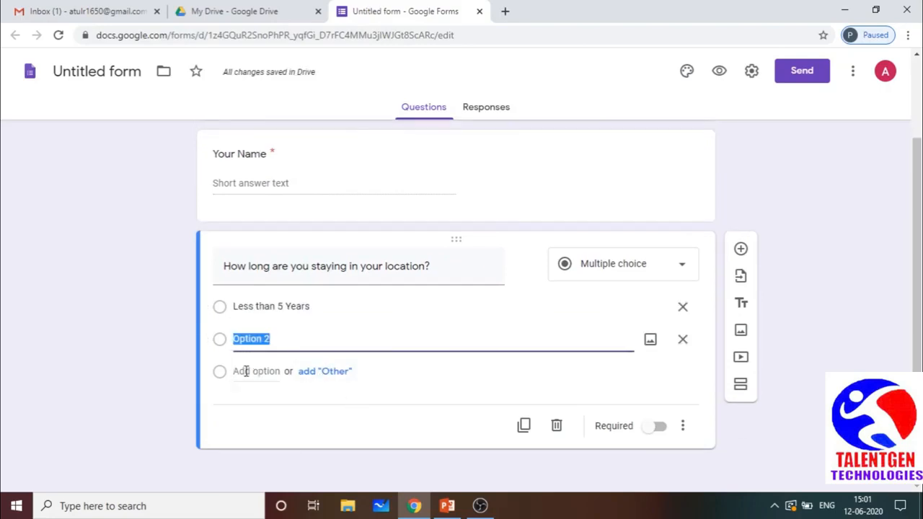
pyautogui.write('M Ore')
pyautogui.press('BackSpace')
pyautogui.press('BackSpace')
pyautogui.press('BackSpace')
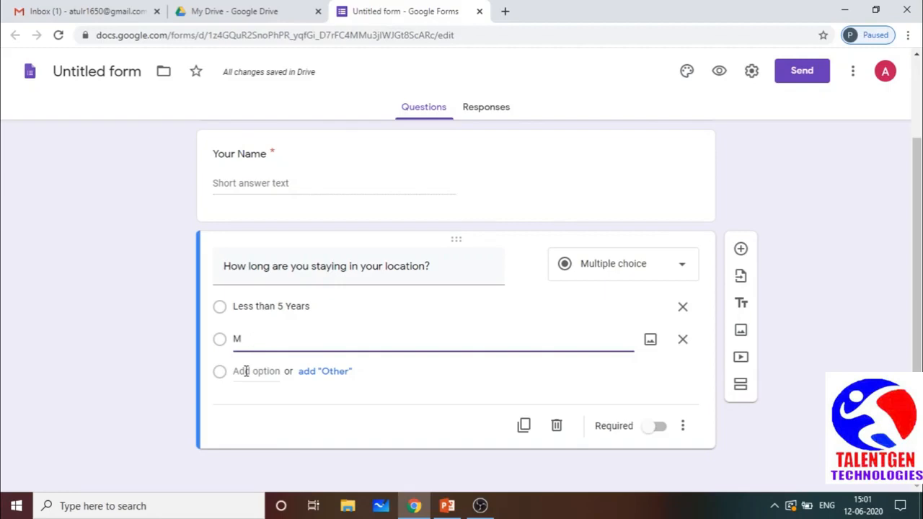
pyautogui.write('ore tha')
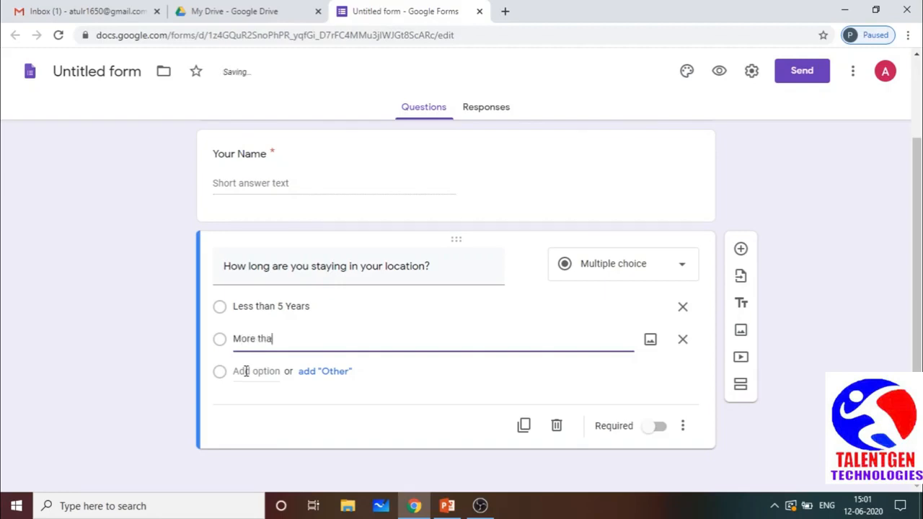
pyautogui.write('n 5 years')
# Add a third answer option "More than 5 but less than 15" to the location question.
pyautogui.click(254, 372)
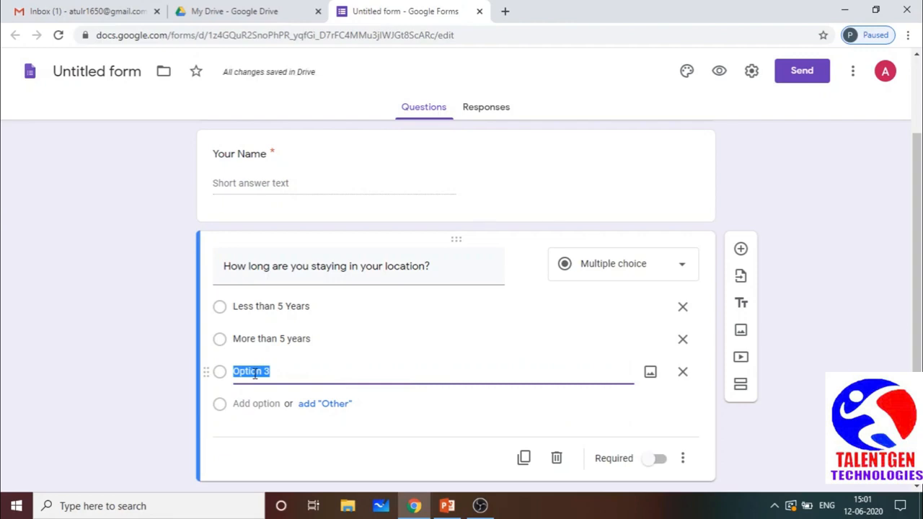
pyautogui.write('Mo')
pyautogui.press('BackSpace')
pyautogui.write('ore')
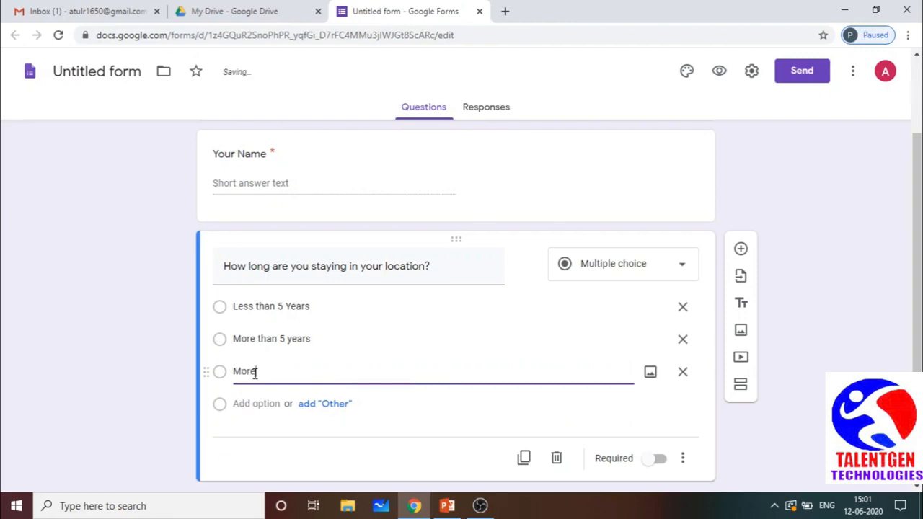
pyautogui.write(' Than')
pyautogui.press('BackSpace')
pyautogui.press('BackSpace')
pyautogui.press('BackSpace')
pyautogui.press('BackSpace')
pyautogui.write('than 5 but less than 15')
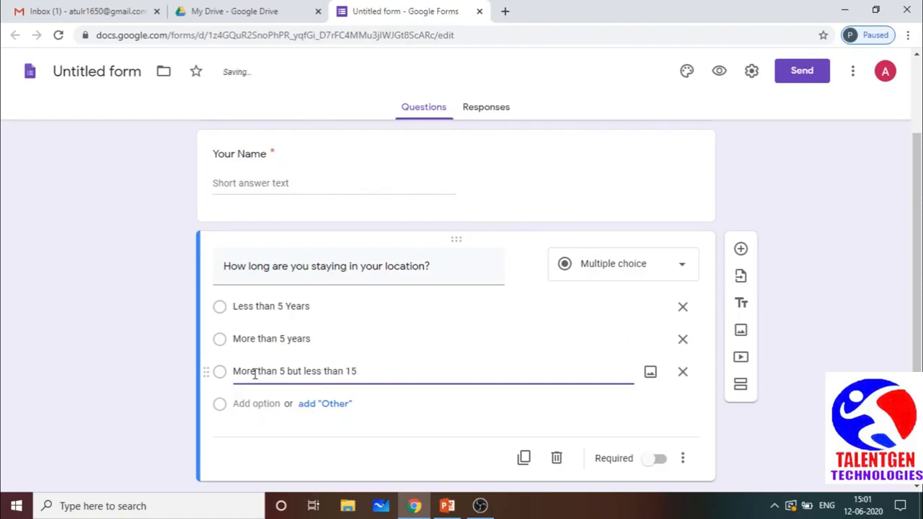
# Complete the third location answer as "More than 5 but less than 15 years" and add a fourth option "More Than 15 years".
pyautogui.write(' years')
pyautogui.click(254, 406)
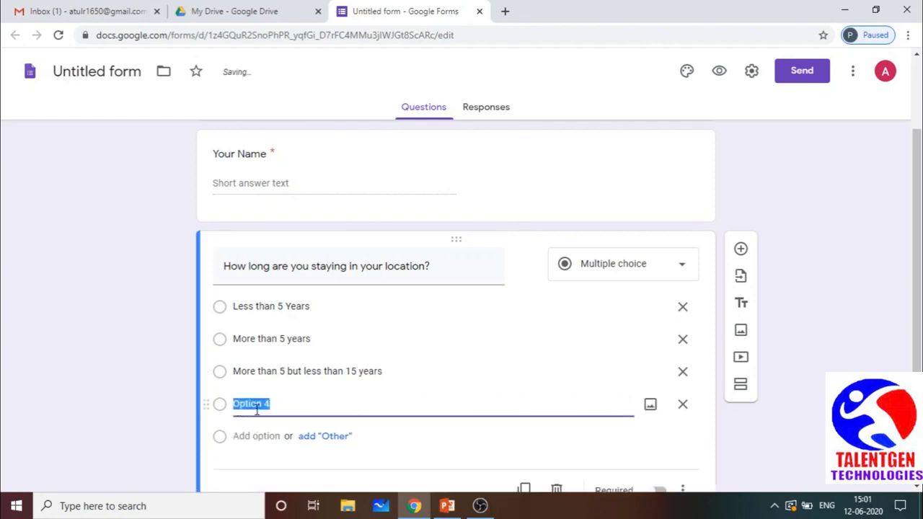
pyautogui.click(258, 406)
pyautogui.write('M')
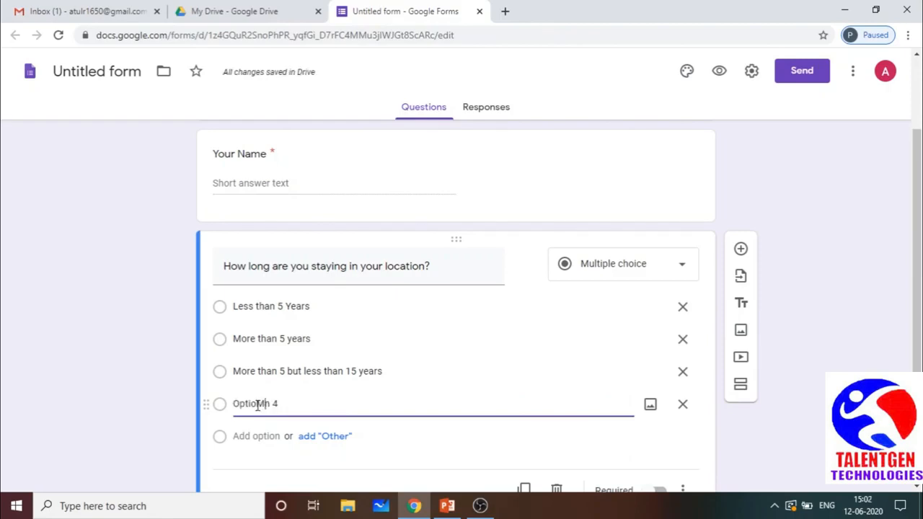
pyautogui.click(288, 403)
pyautogui.press('BackSpace')
pyautogui.press('BackSpace')
pyautogui.press('BackSpace')
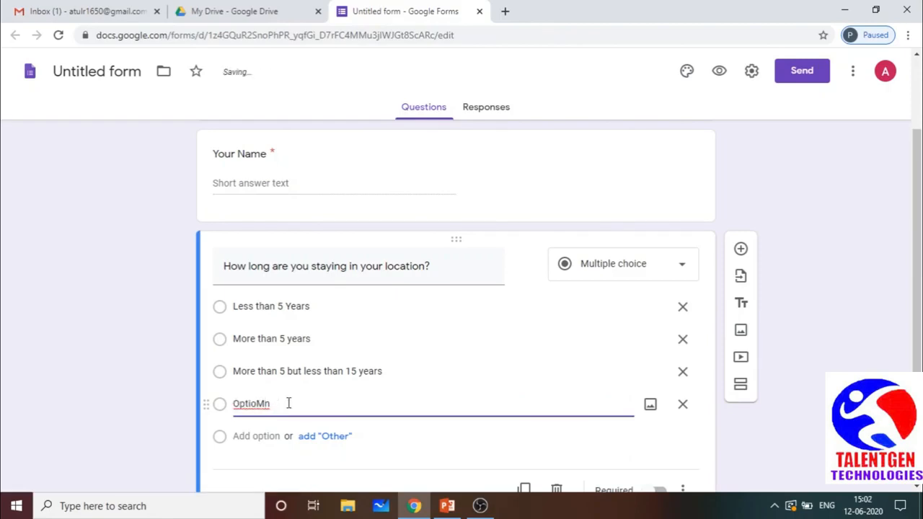
pyautogui.press('BackSpace')
pyautogui.press('BackSpace')
pyautogui.press('BackSpace')
pyautogui.press('BackSpace')
pyautogui.press('BackSpace')
pyautogui.press('BackSpace')
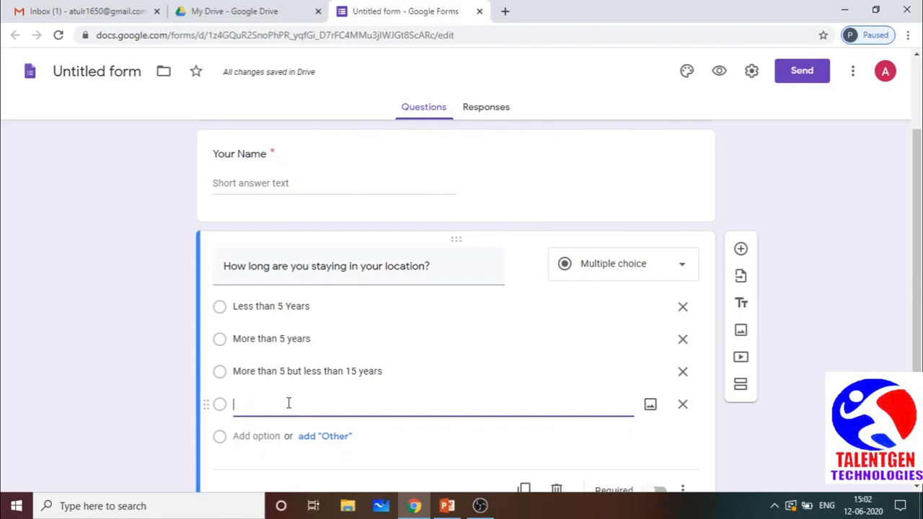
pyautogui.write('More Than ')
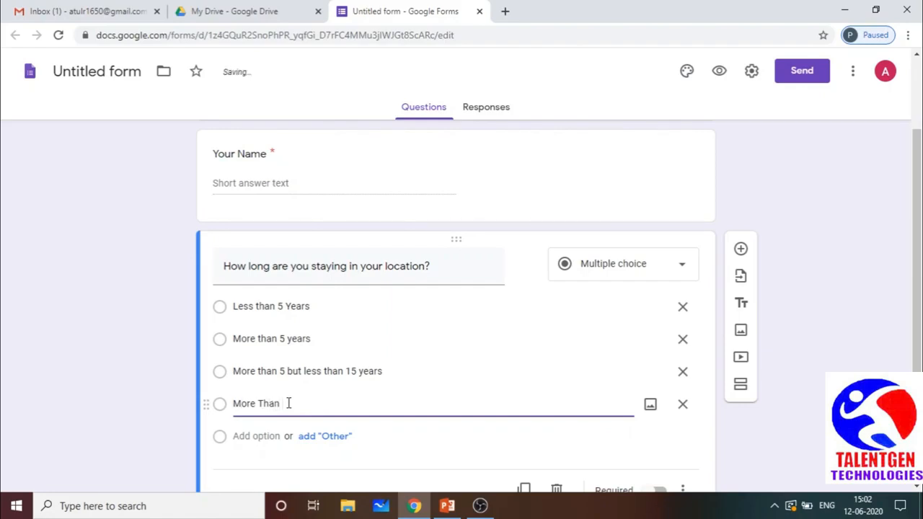
pyautogui.write('15 years')
# Make the location question required and look at its additional settings without changing them.
pyautogui.scroll(-1, 918, 350)
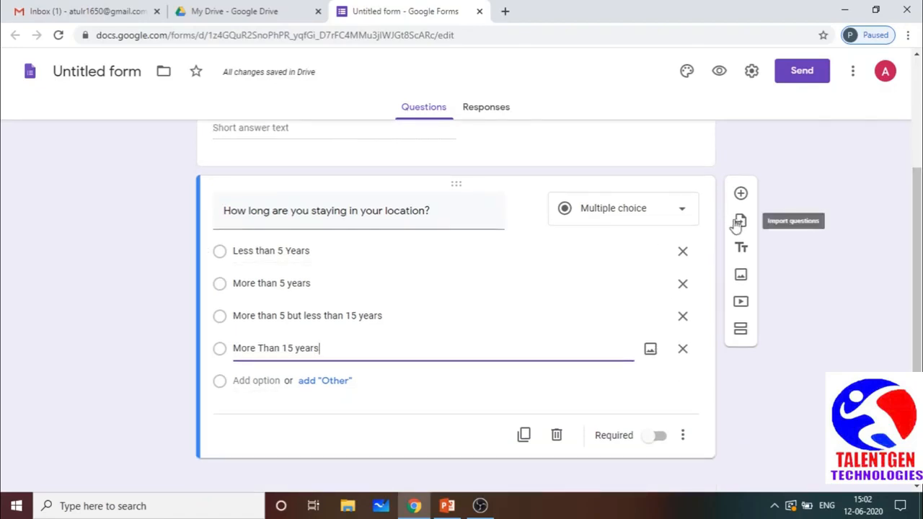
pyautogui.click(661, 441)
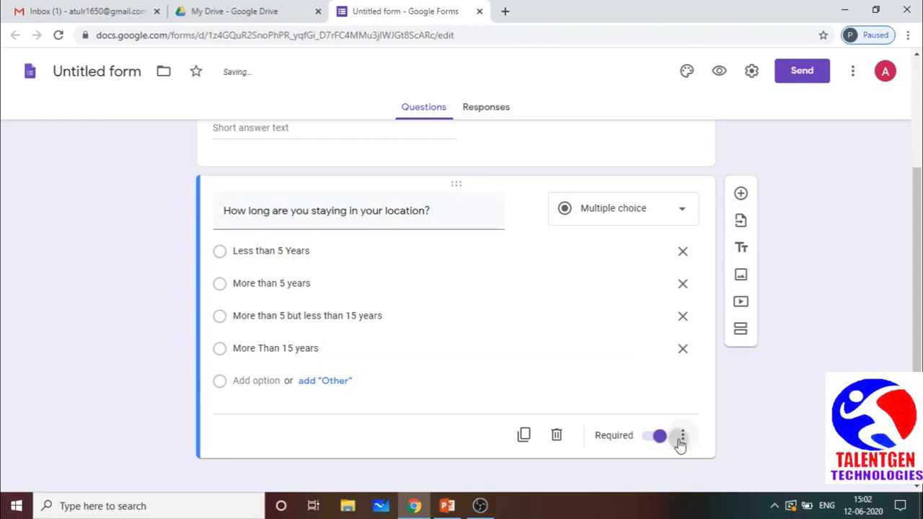
pyautogui.click(681, 437)
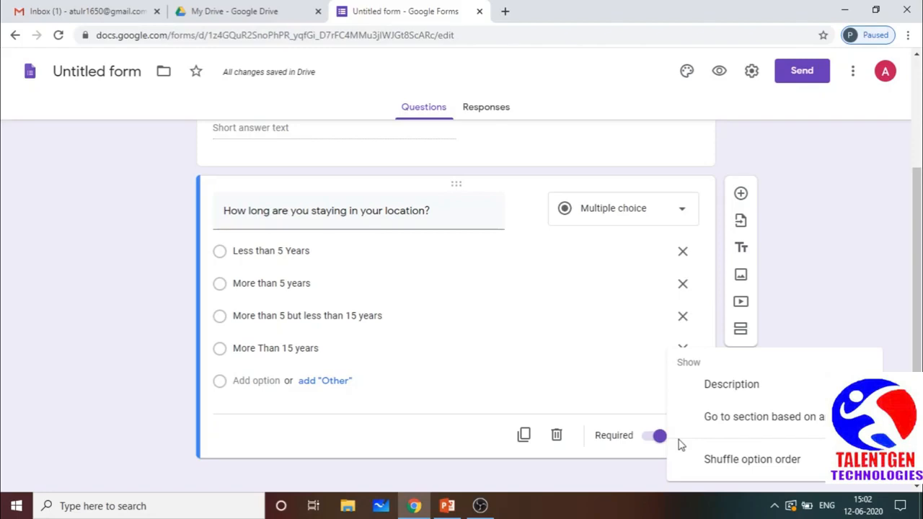
pyautogui.click(594, 404)
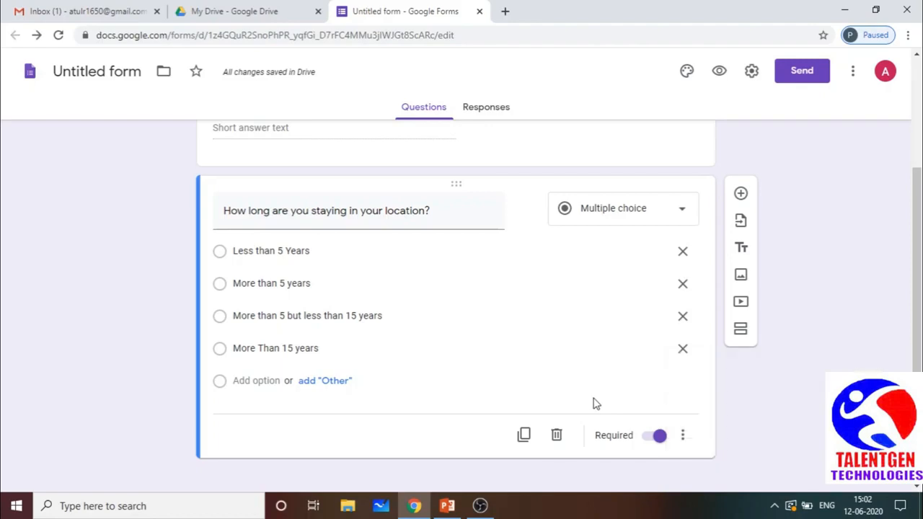
# Add a new question reading "What is your address" with the Paragraph answer type.
pyautogui.click(740, 194)
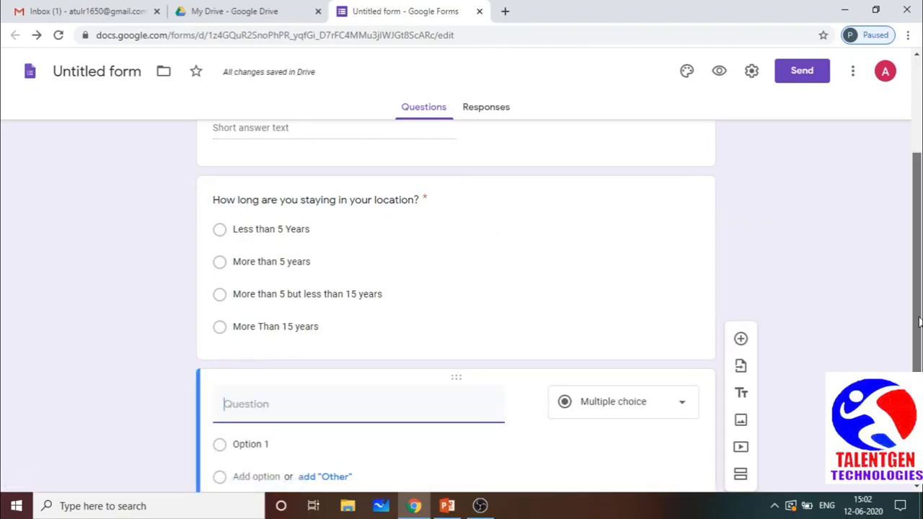
pyautogui.moveTo(919, 322); pyautogui.dragTo(918, 373)
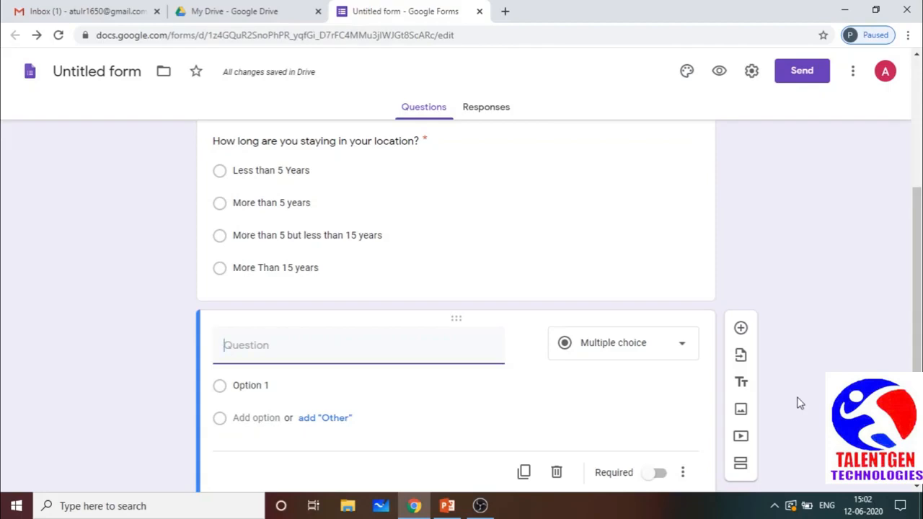
pyautogui.write('What is your address')
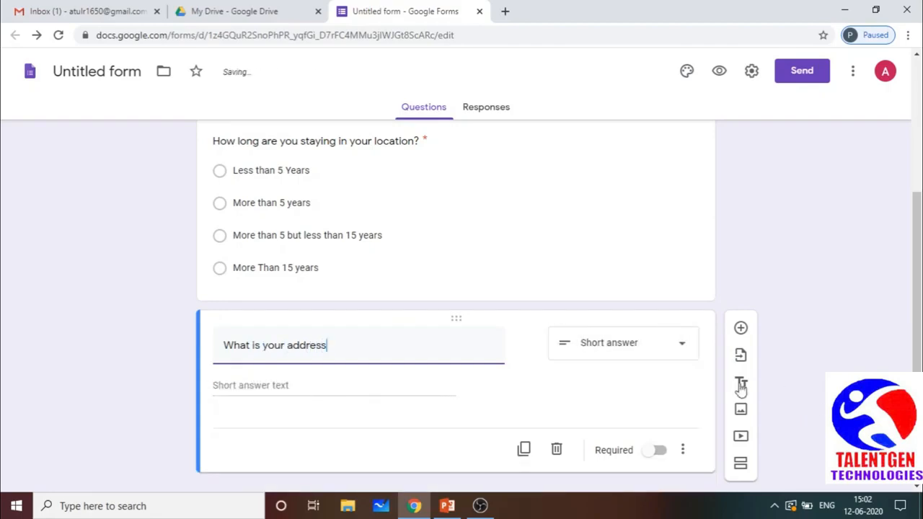
pyautogui.click(670, 354)
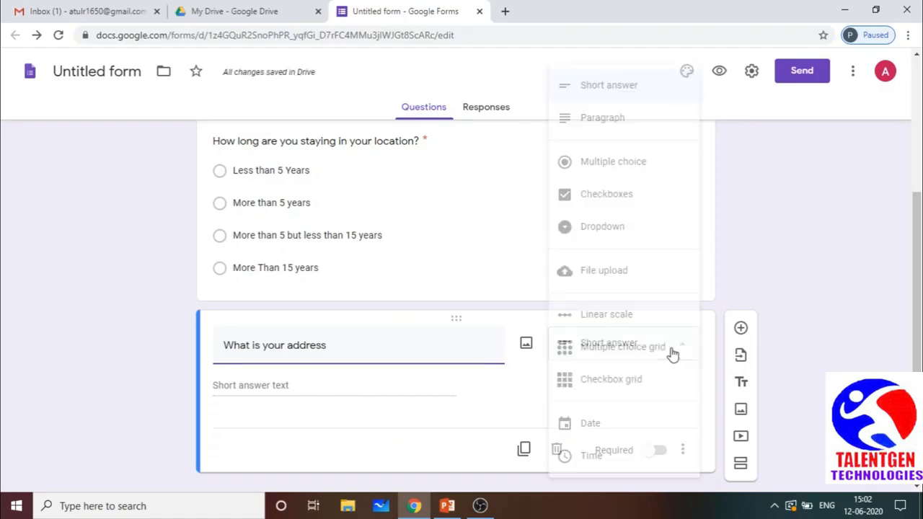
pyautogui.click(624, 129)
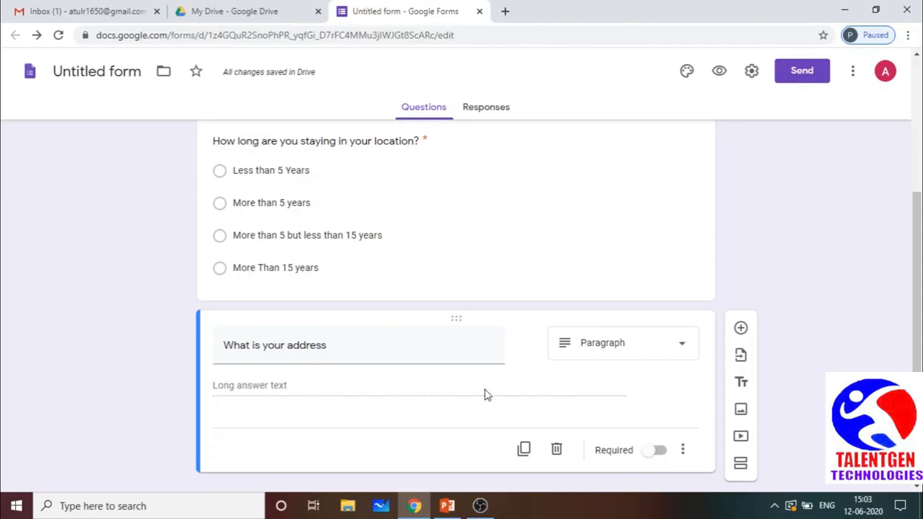
# Add a new question reading "Do you use internet?" with the Checkboxes answer type.
pyautogui.click(918, 488)
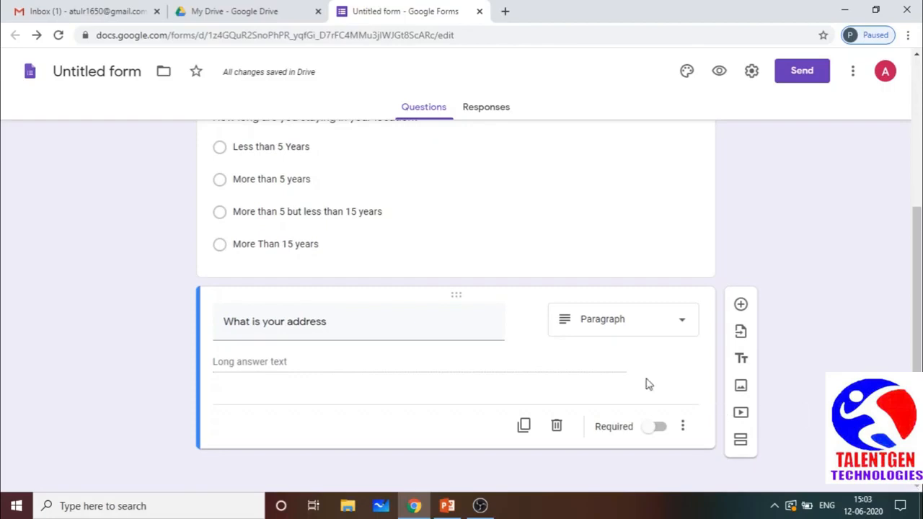
pyautogui.click(741, 308)
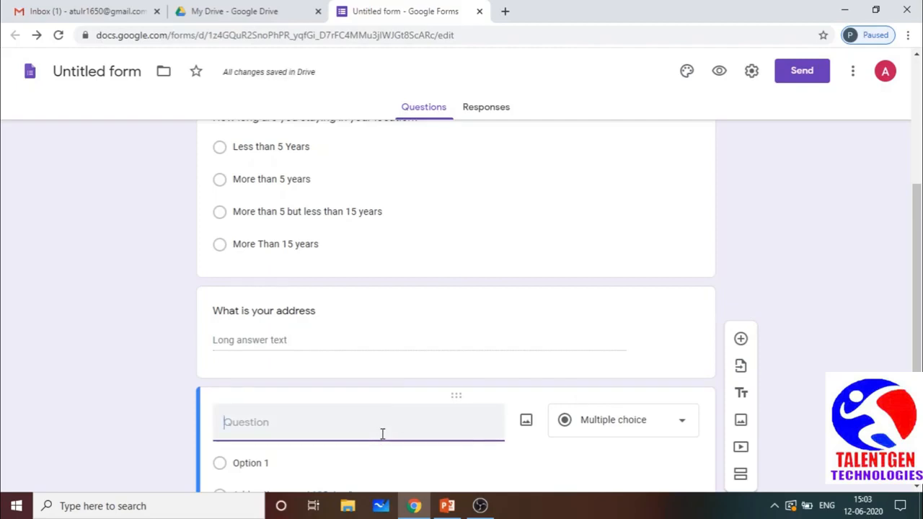
pyautogui.write('D')
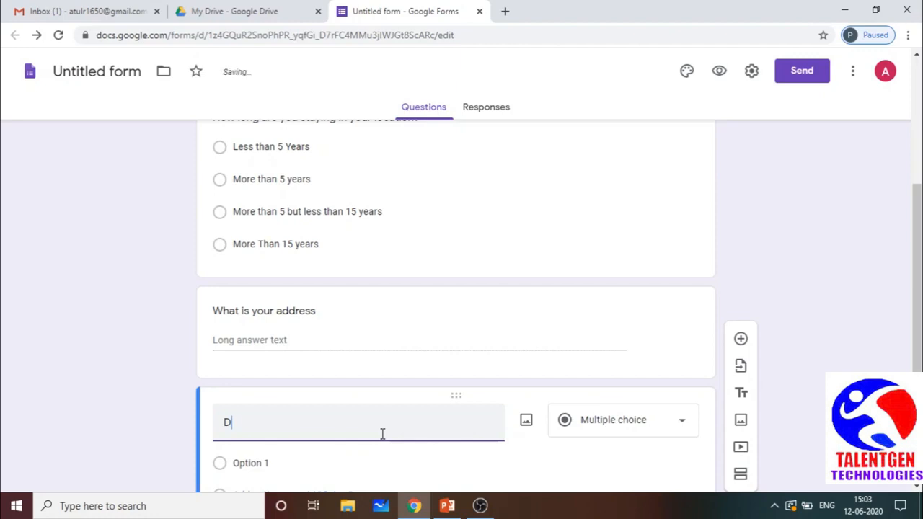
pyautogui.write('o you use in')
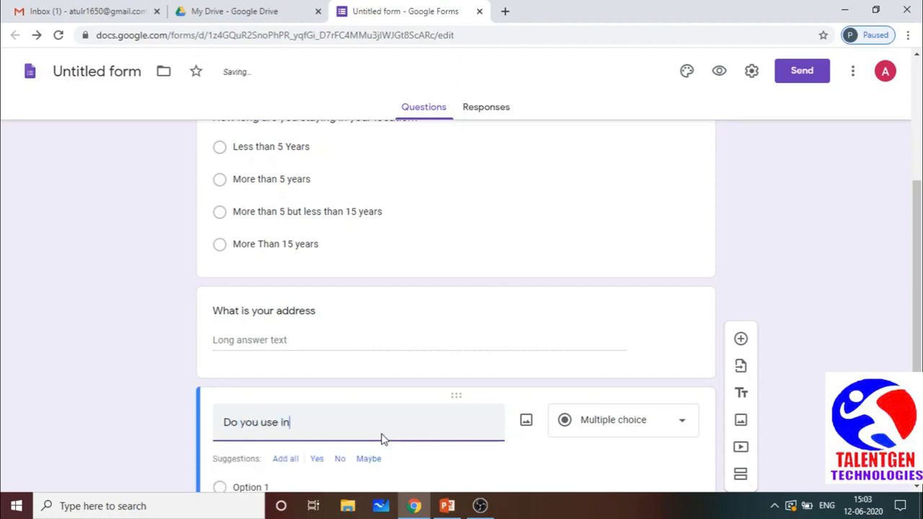
pyautogui.write('ternet?')
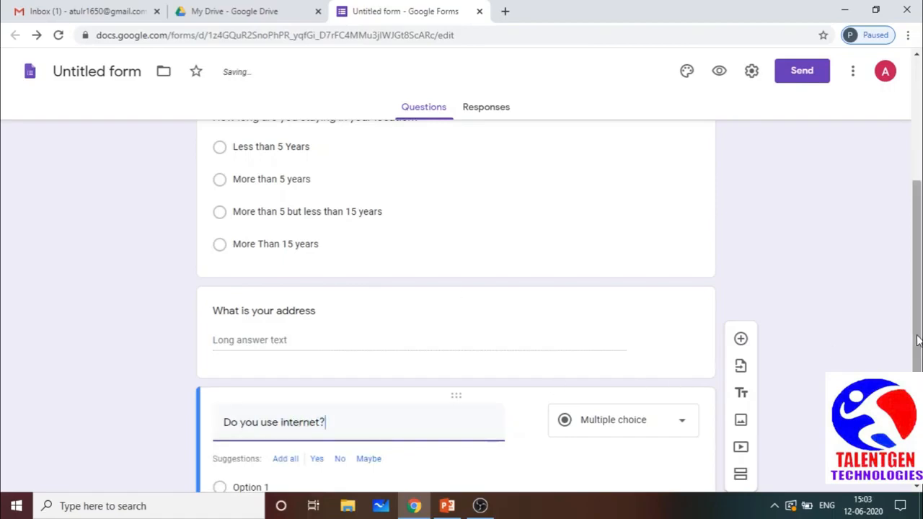
pyautogui.scroll(-2, 914, 342)
pyautogui.click(678, 282)
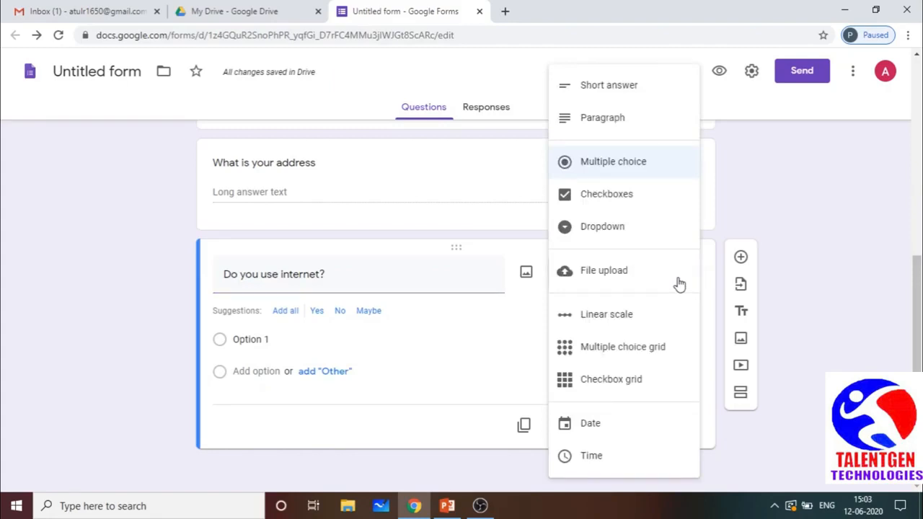
pyautogui.click(628, 204)
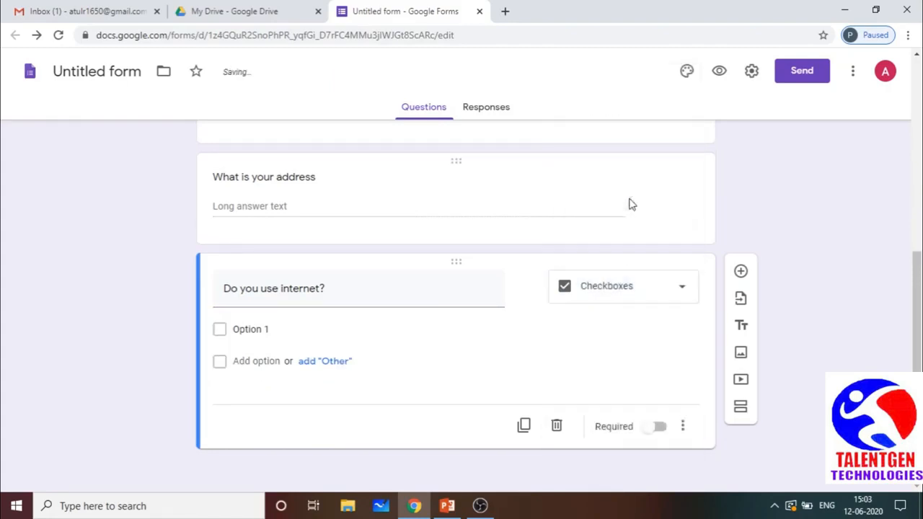
# Give the internet use question the two answer options "Yes" and "No".
pyautogui.click(250, 330)
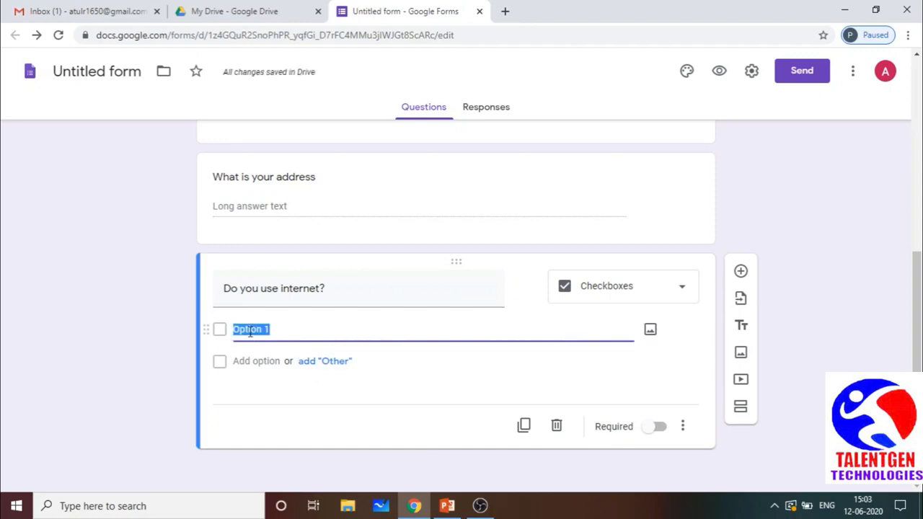
pyautogui.write('Yes')
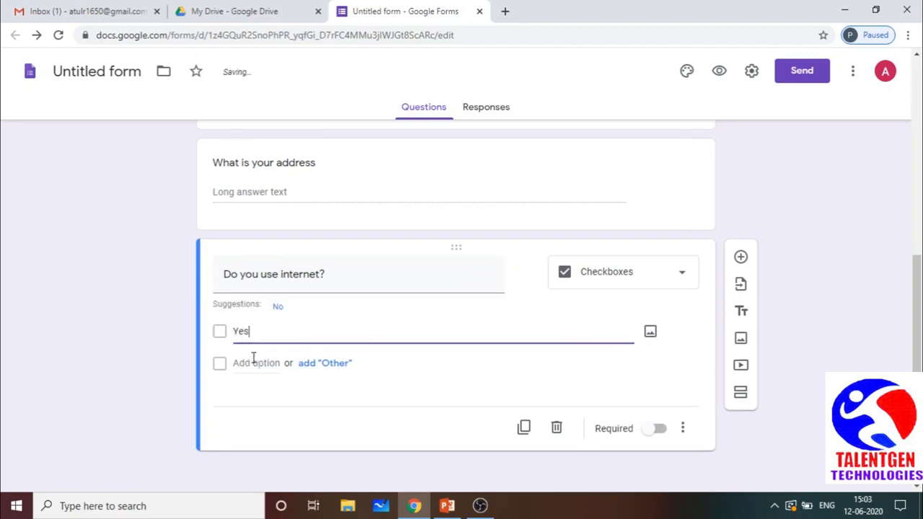
pyautogui.click(253, 362)
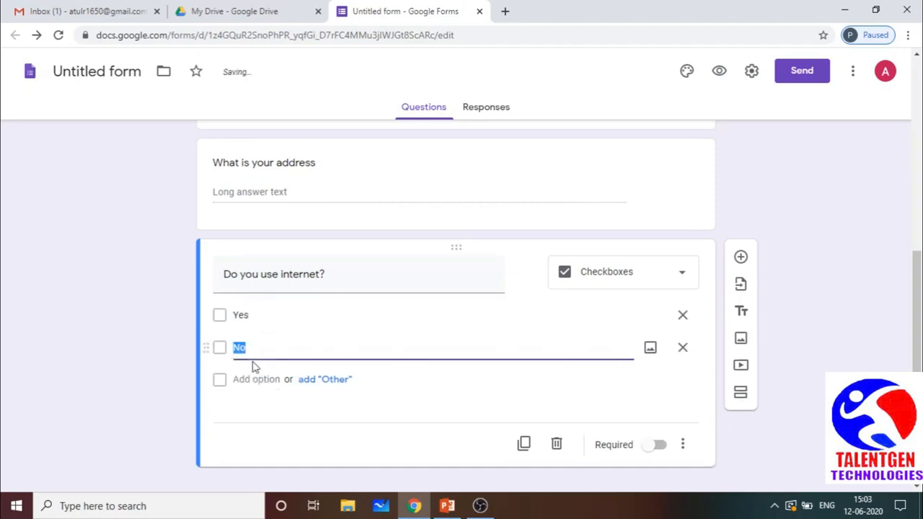
pyautogui.click(252, 362)
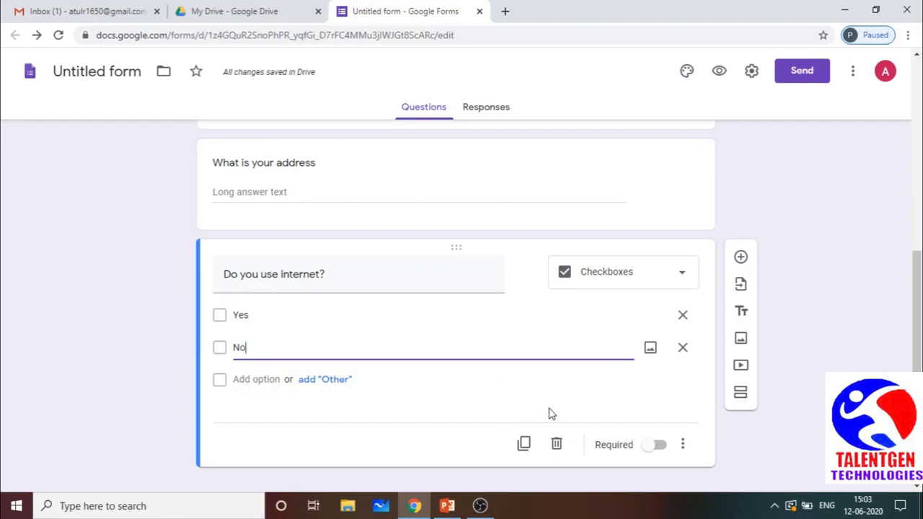
# Make the internet use question required and look at its additional settings without changing them.
pyautogui.click(659, 445)
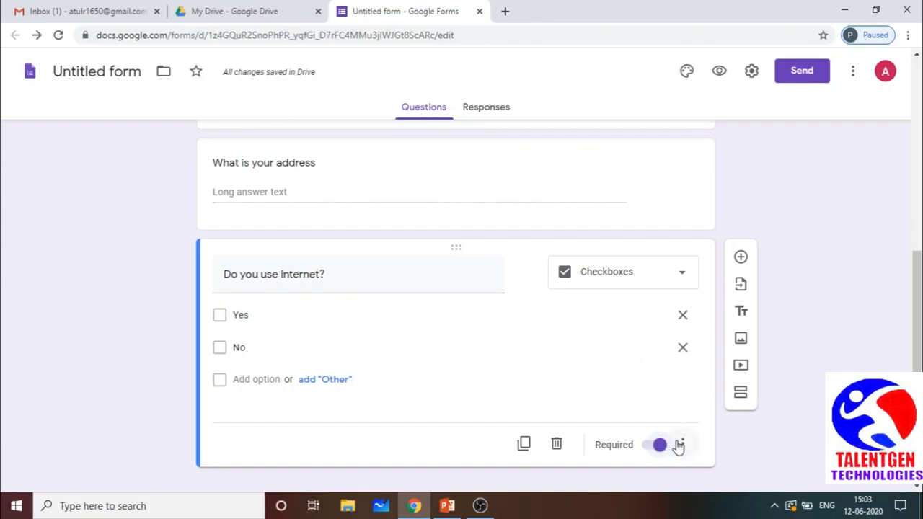
pyautogui.click(682, 445)
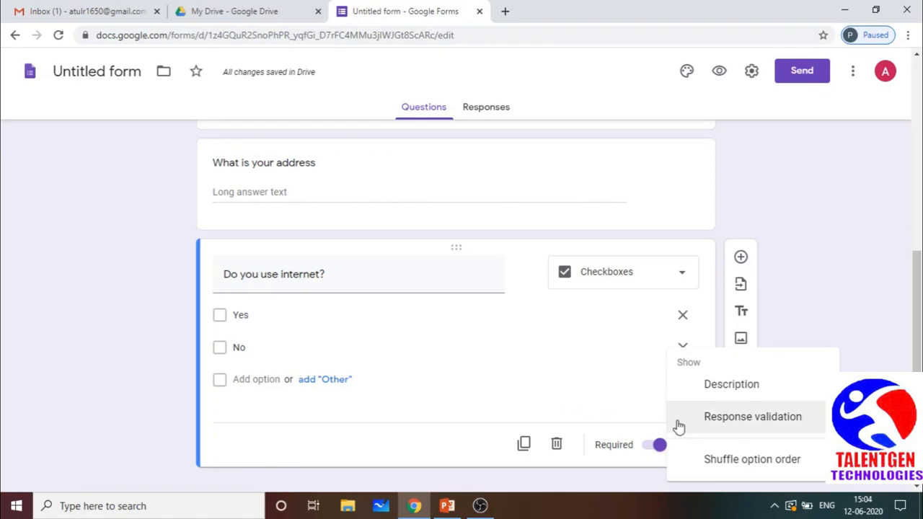
pyautogui.click(521, 418)
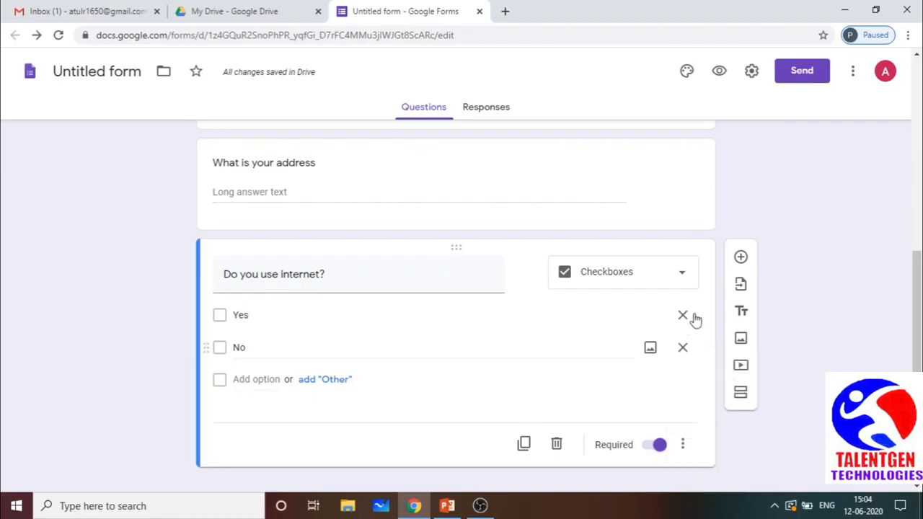
# Add a new multiple choice question reading "How frequent you use your internet?" below the internet use question.
pyautogui.click(741, 257)
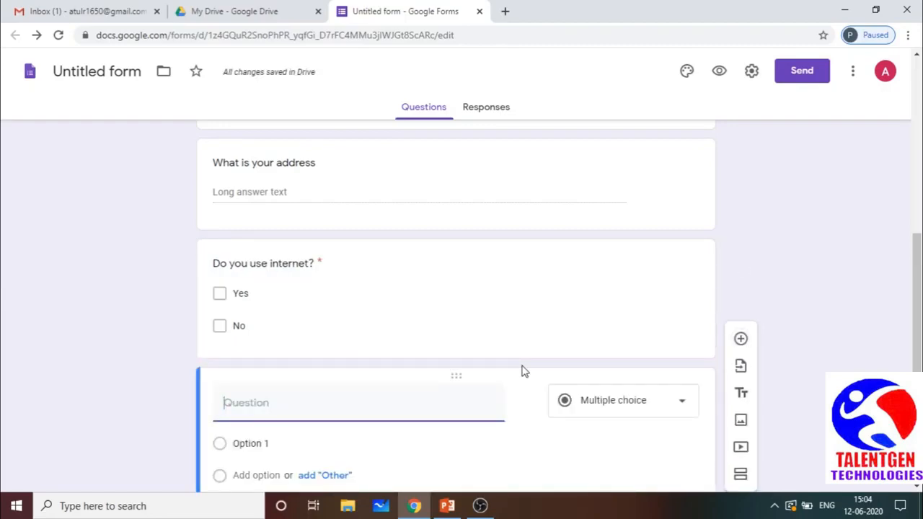
pyautogui.write('How ')
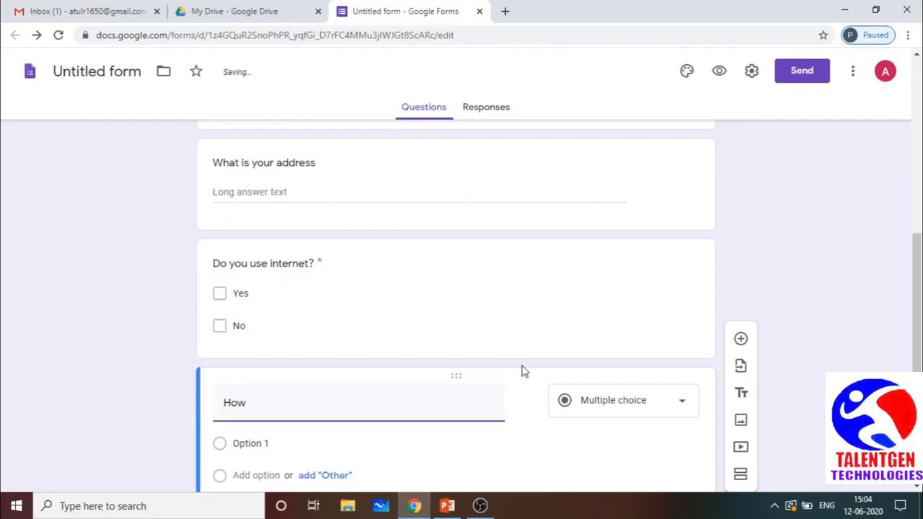
pyautogui.write('fre')
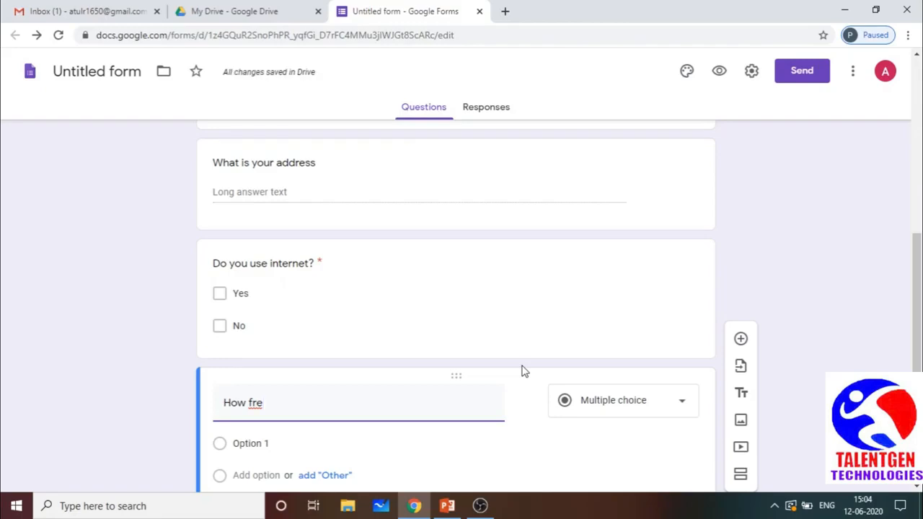
pyautogui.write('quent ')
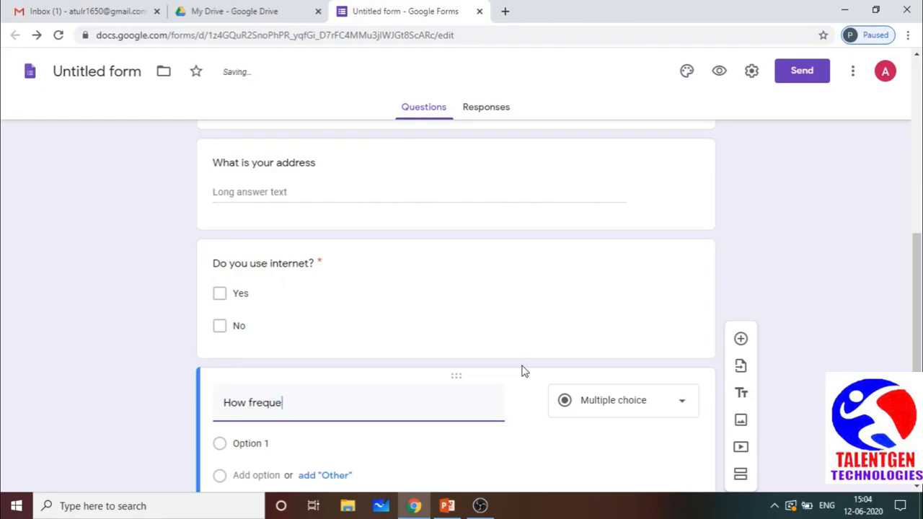
pyautogui.write('you use your intern')
pyautogui.write('et')
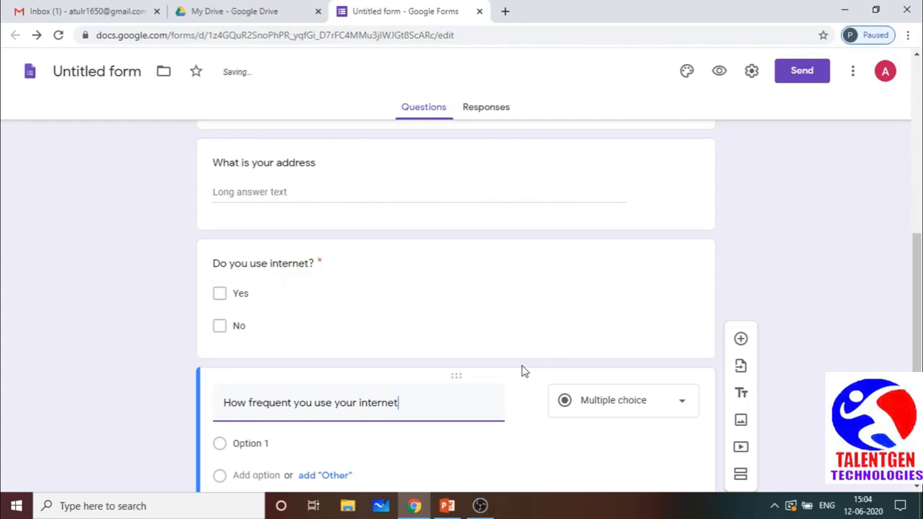
pyautogui.write('?')
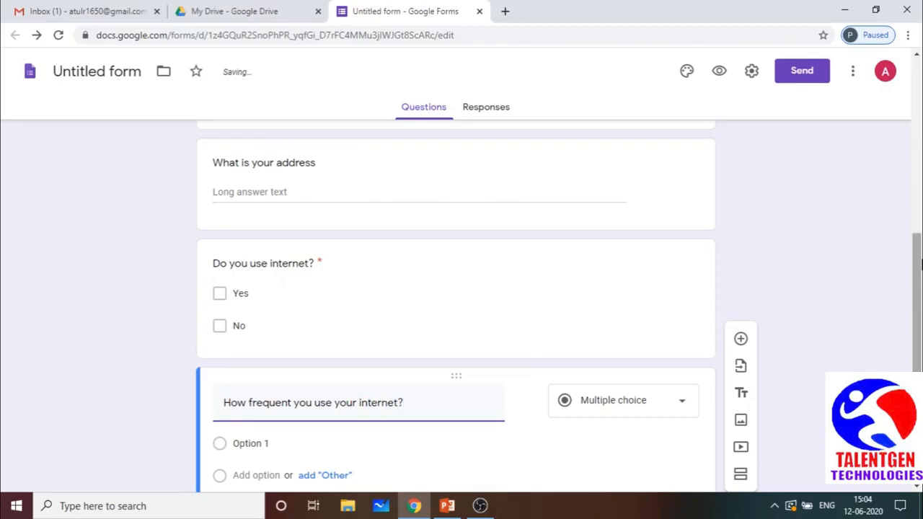
pyautogui.scroll(-2, 918, 254)
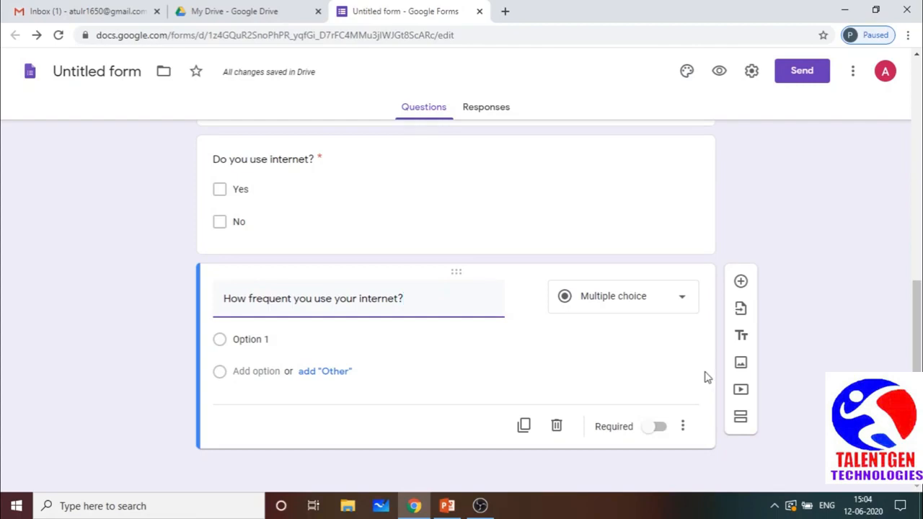
# Change the internet frequency question to the Dropdown answer type and enter "Daily" as its first option.
pyautogui.click(682, 304)
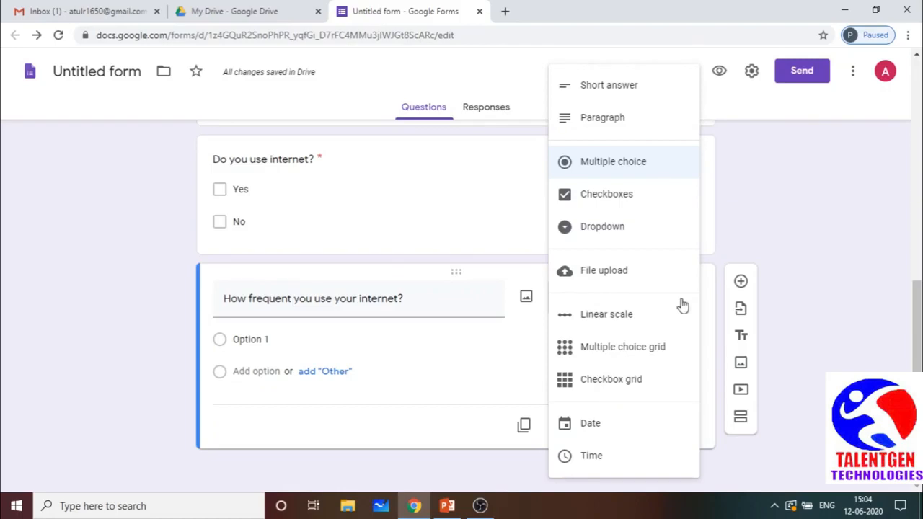
pyautogui.click(627, 226)
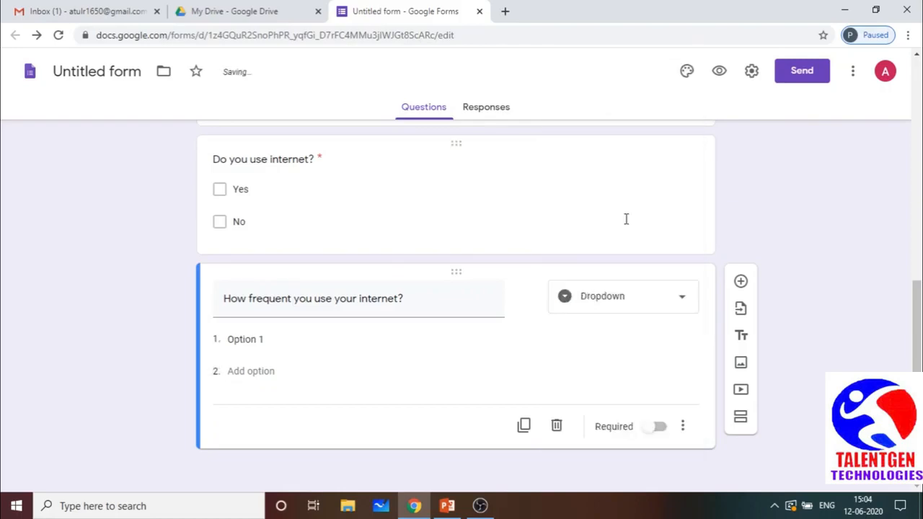
pyautogui.click(277, 340)
pyautogui.write('Da')
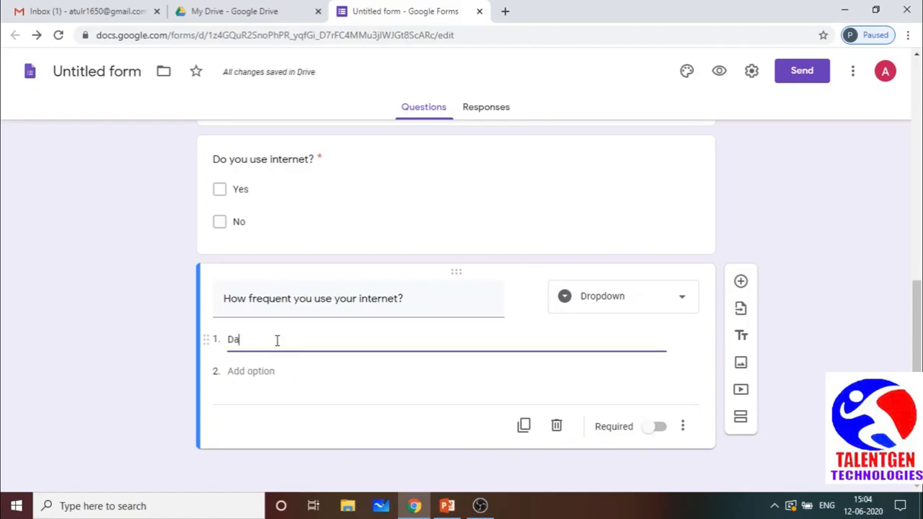
pyautogui.write('ily')
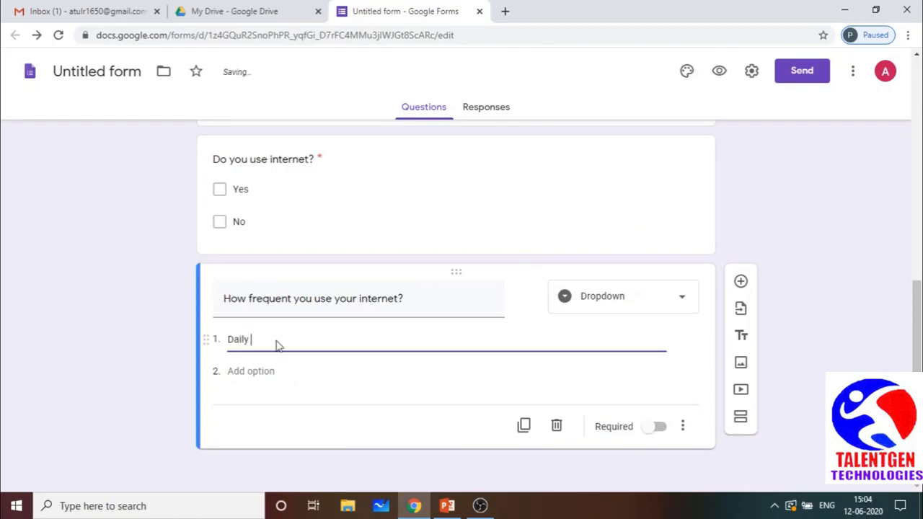
# Add "As and When" as the second option of the internet frequency question.
pyautogui.click(256, 372)
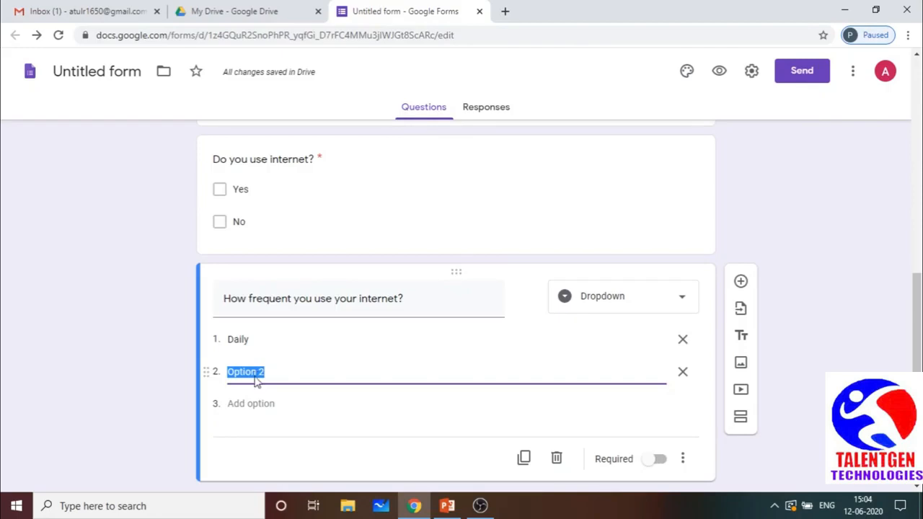
pyautogui.write('Some')
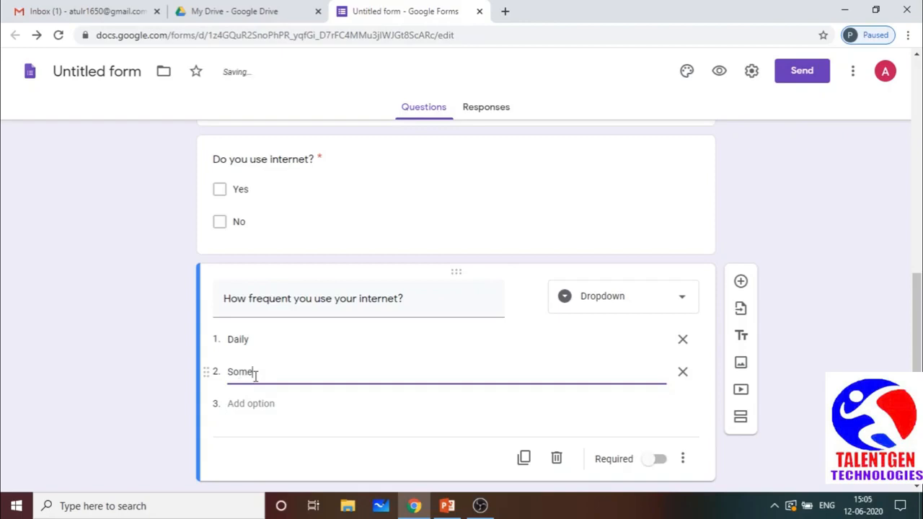
pyautogui.press('BackSpace')
pyautogui.press('BackSpace')
pyautogui.press('BackSpace')
pyautogui.press('BackSpace')
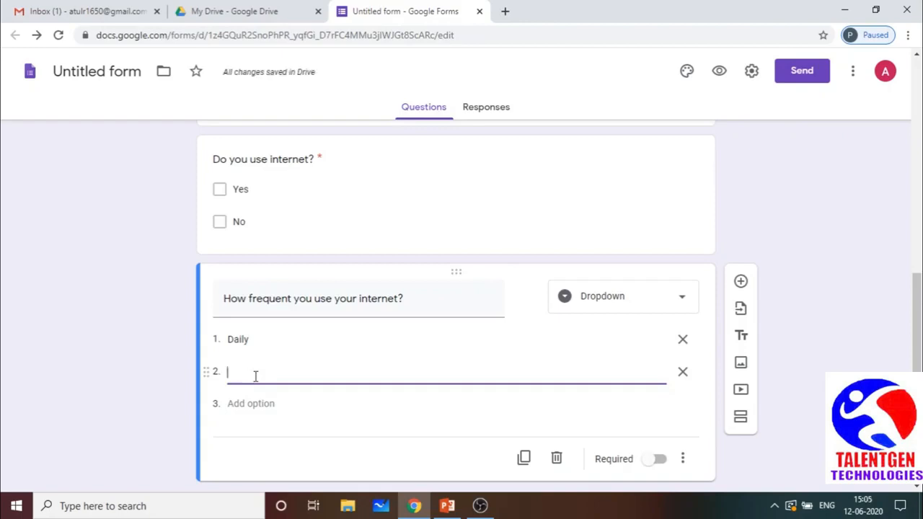
pyautogui.write('As and When')
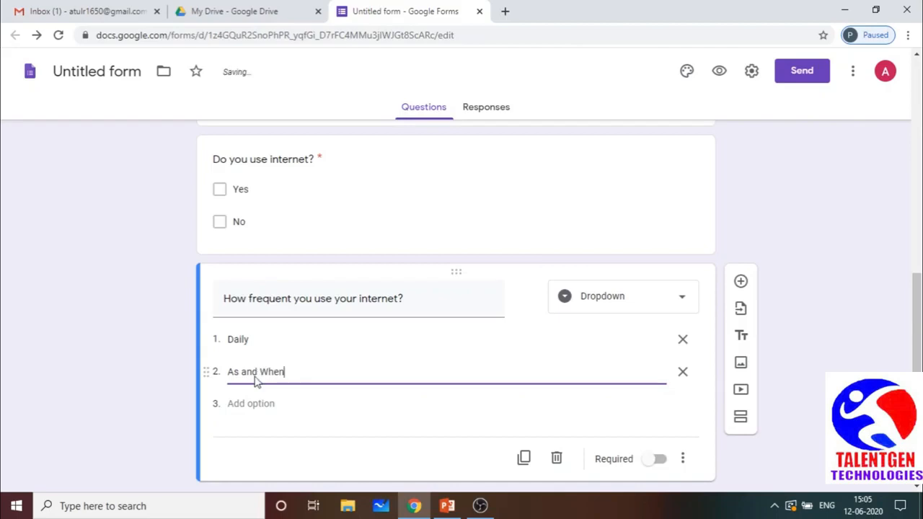
# Add "Not Using" as the third option of the internet frequency question and make the question required.
pyautogui.click(284, 409)
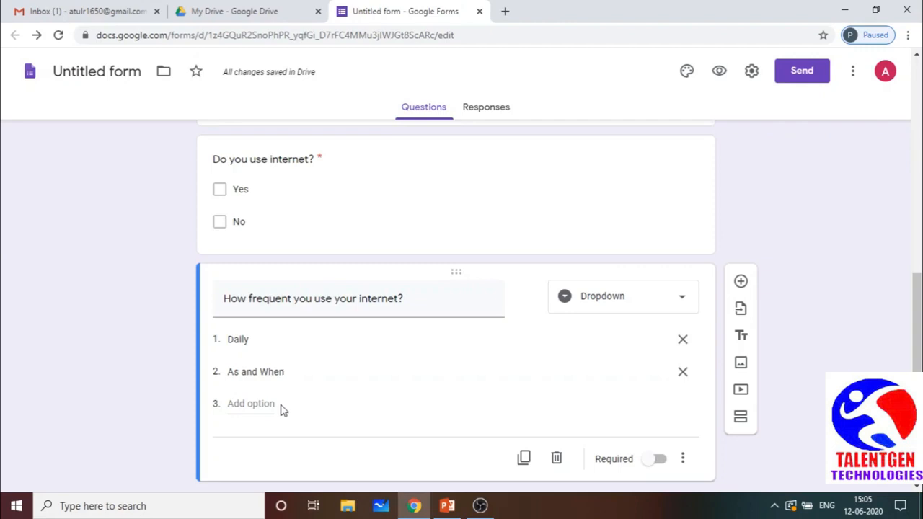
pyautogui.click(265, 405)
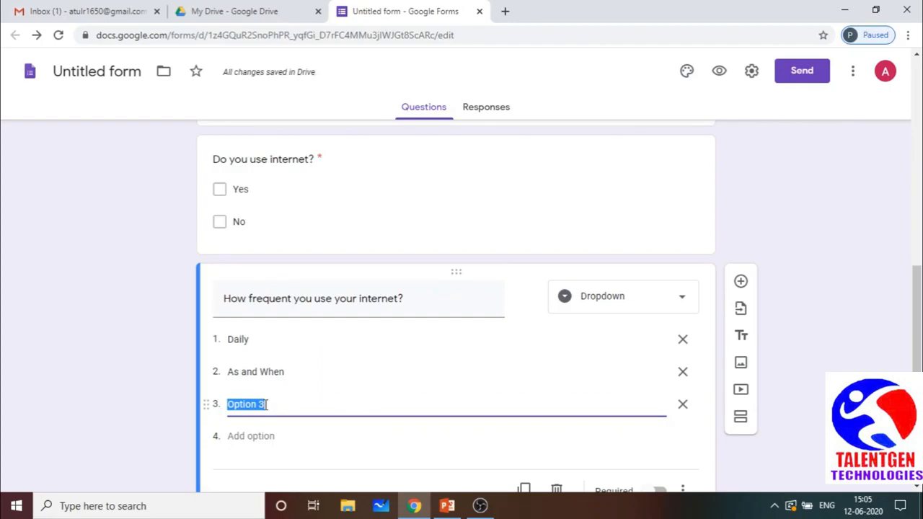
pyautogui.write('Not ')
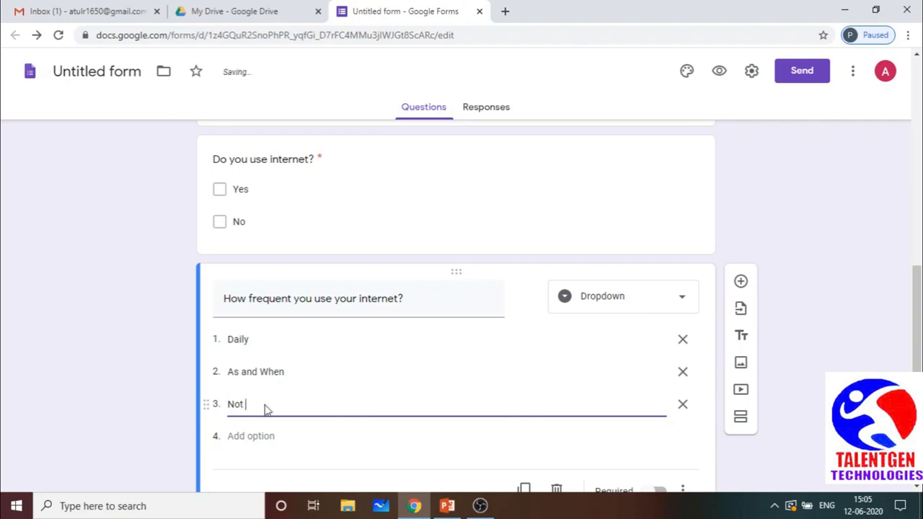
pyautogui.write('Using')
pyautogui.scroll(-2, 910, 368)
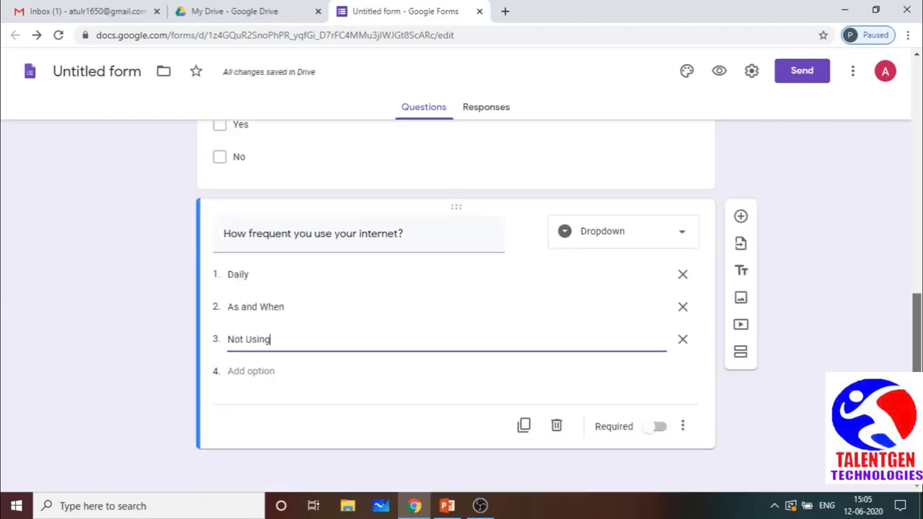
pyautogui.click(660, 427)
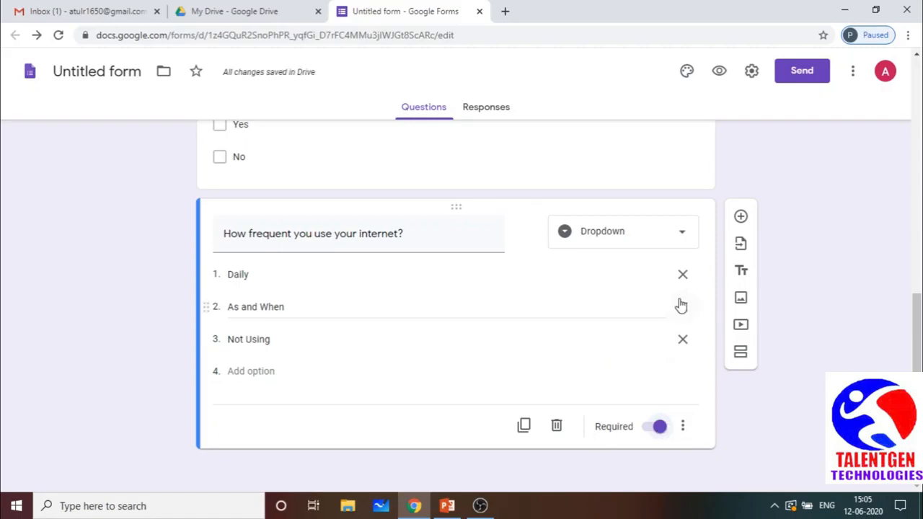
# Add a new question reading "What you do by using internet?" with the Multiple choice grid answer type.
pyautogui.click(742, 218)
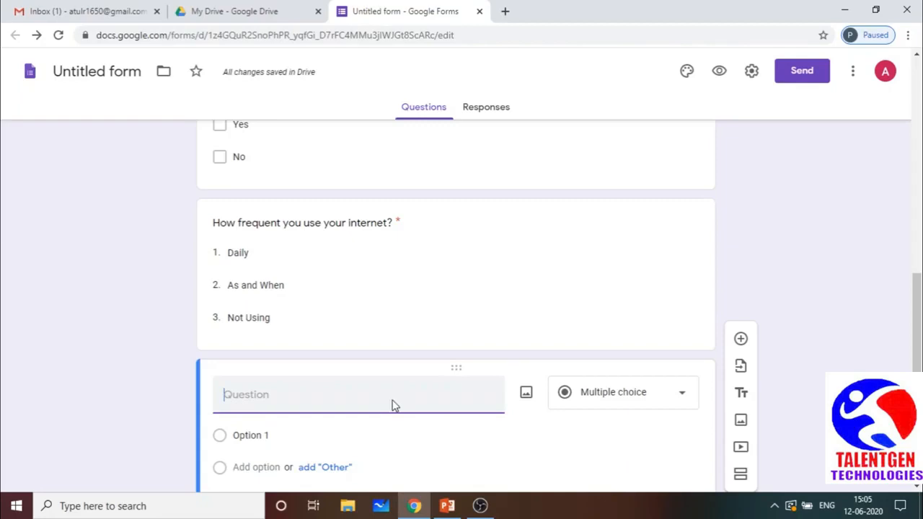
pyautogui.write('Wh')
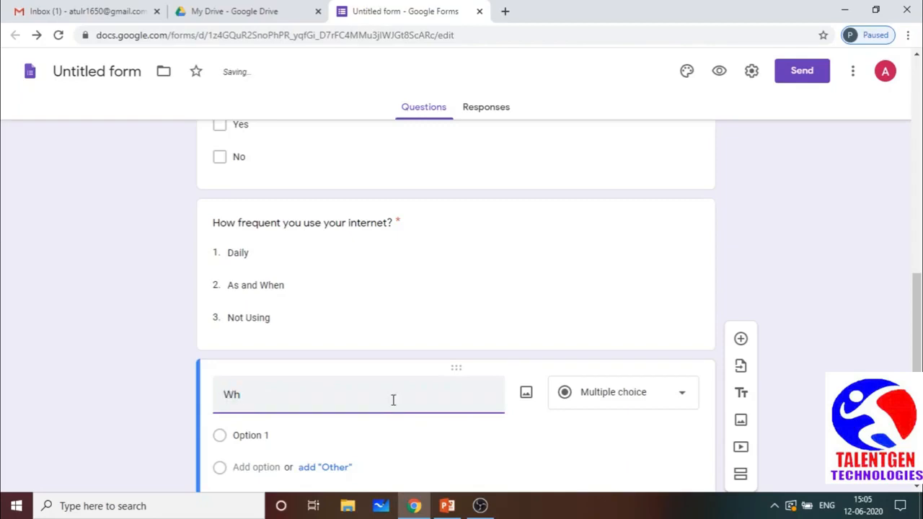
pyautogui.write('at ')
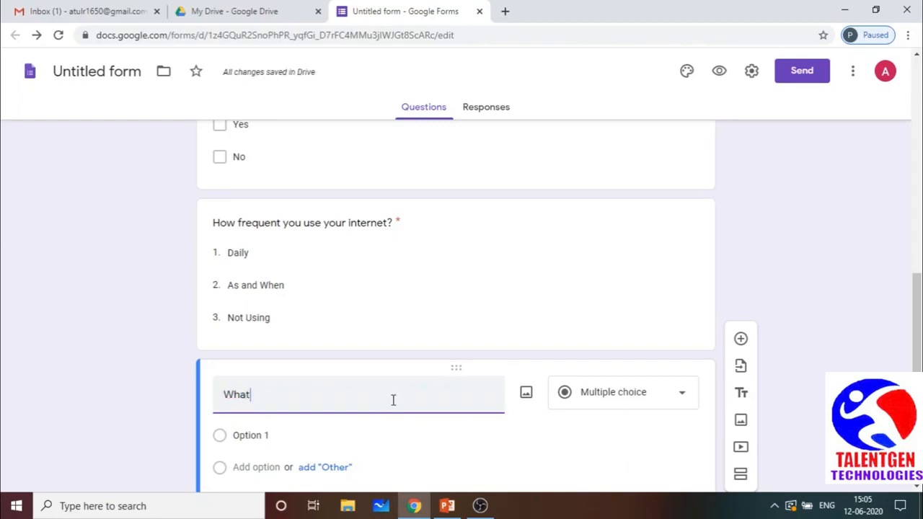
pyautogui.write('y')
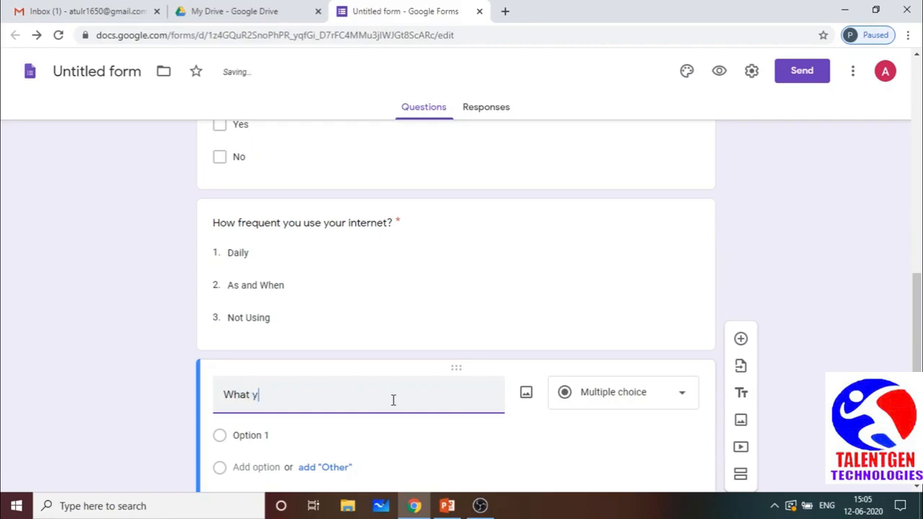
pyautogui.write('ou do by using int')
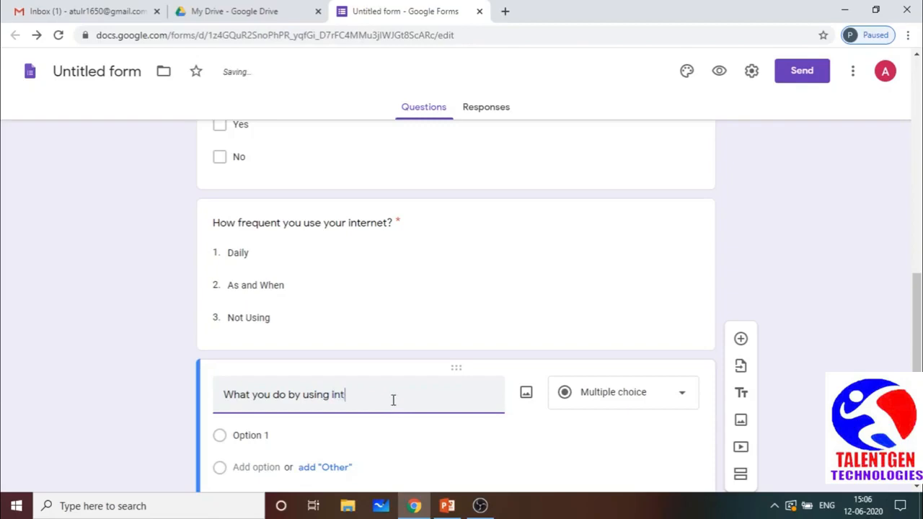
pyautogui.write('ernet?')
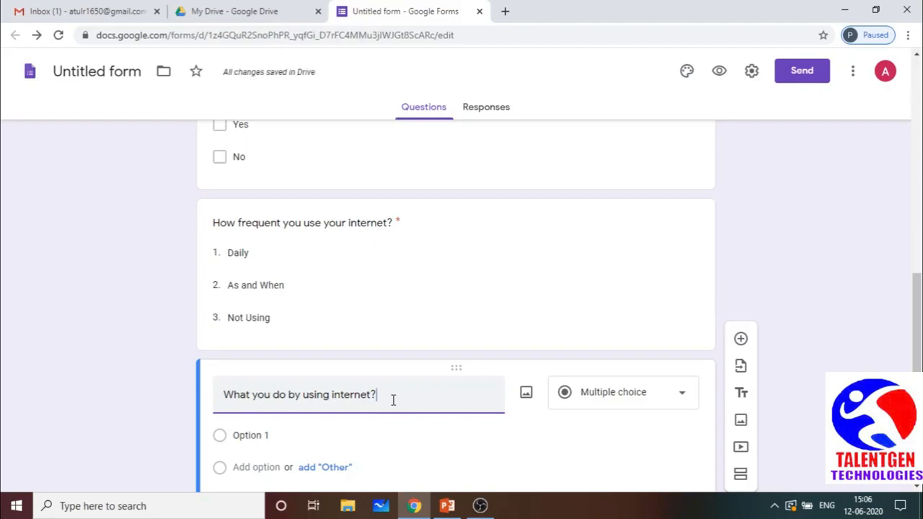
pyautogui.click(676, 401)
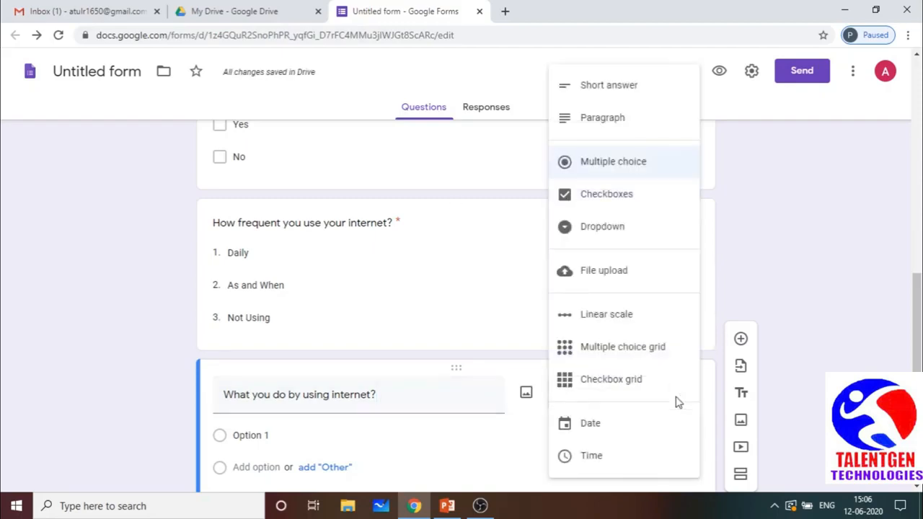
pyautogui.click(654, 349)
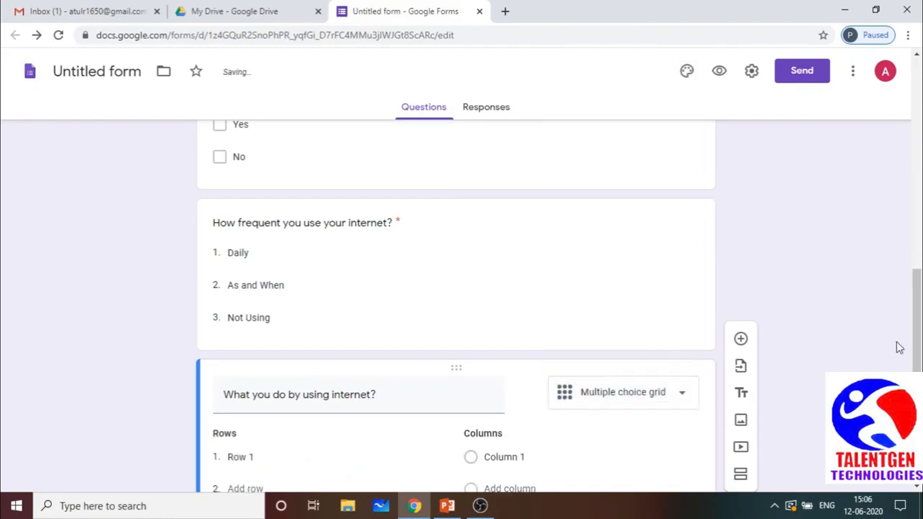
# Give the grid question four rows named "Student", "Professional", "Businessman" and "House Wife".
pyautogui.moveTo(919, 340); pyautogui.dragTo(919, 386)
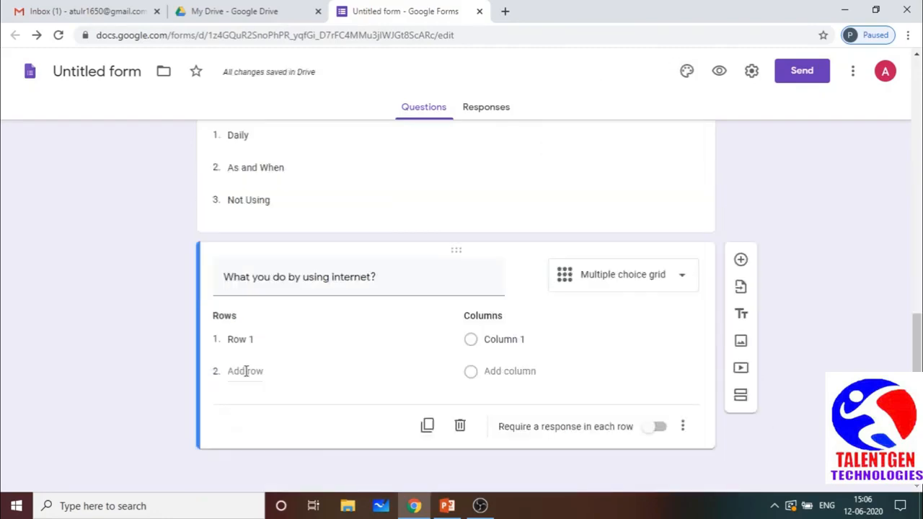
pyautogui.click(245, 340)
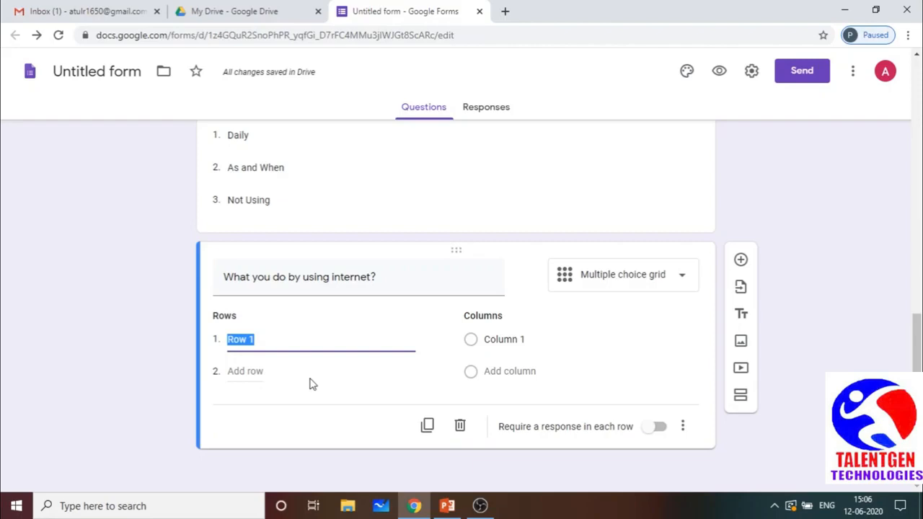
pyautogui.write('Student')
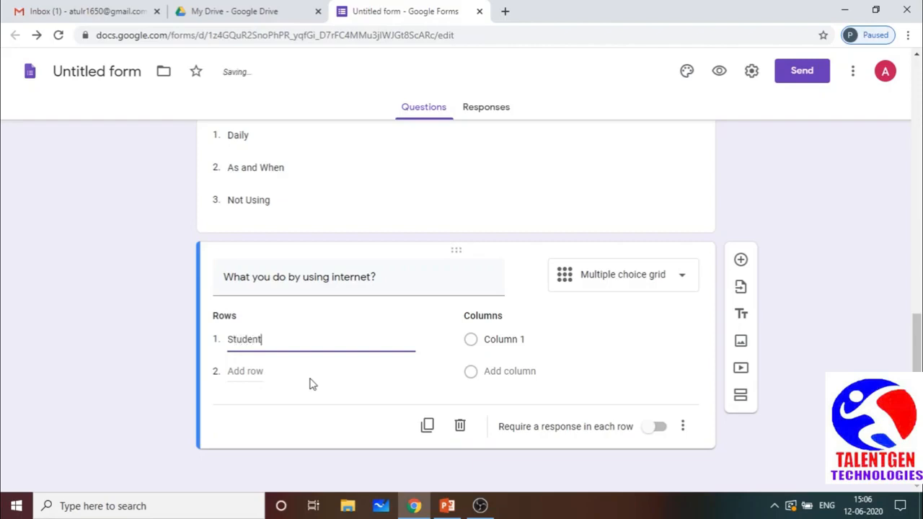
pyautogui.click(256, 372)
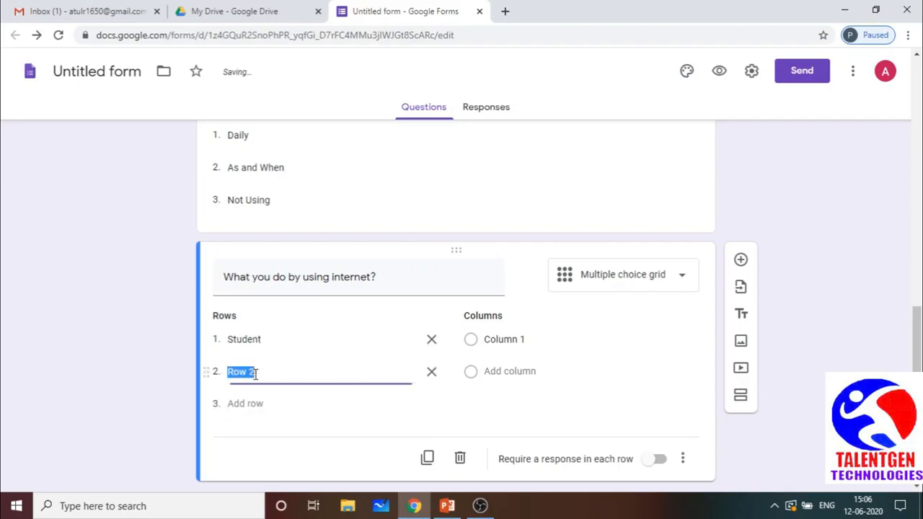
pyautogui.write('Professional')
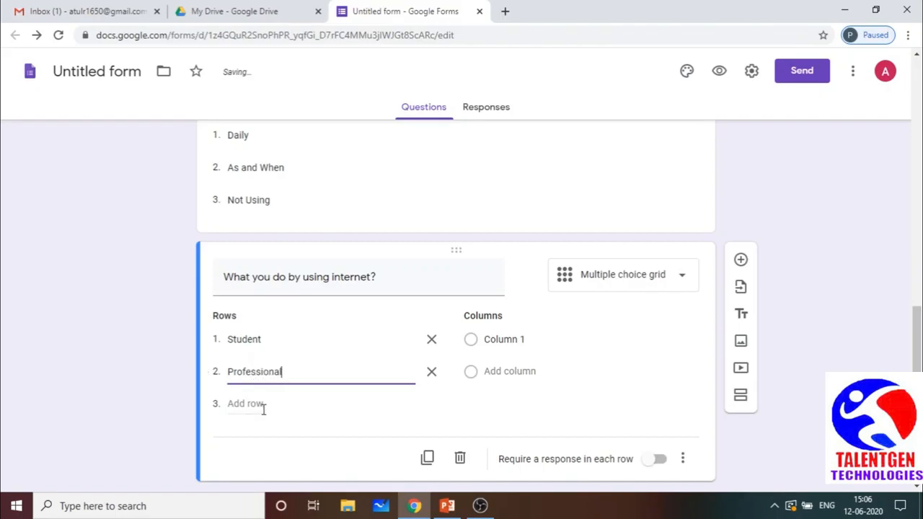
pyautogui.click(258, 405)
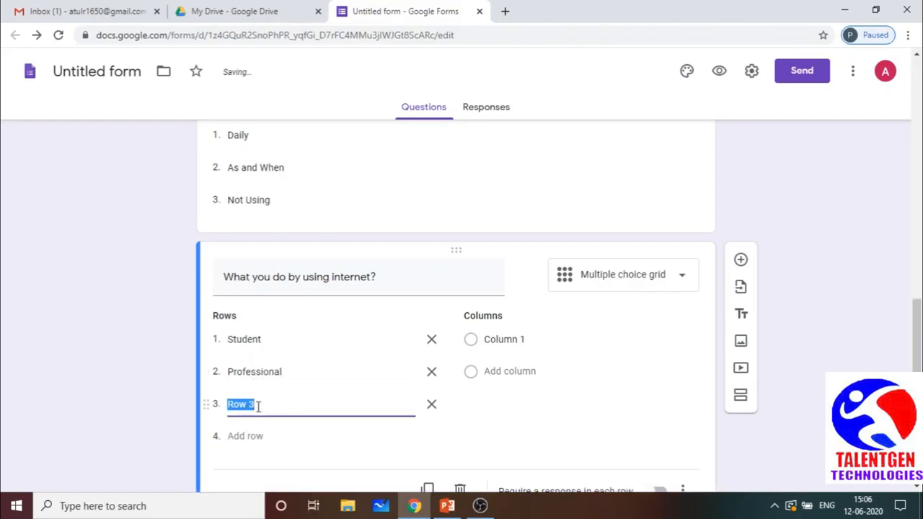
pyautogui.write('Businessma')
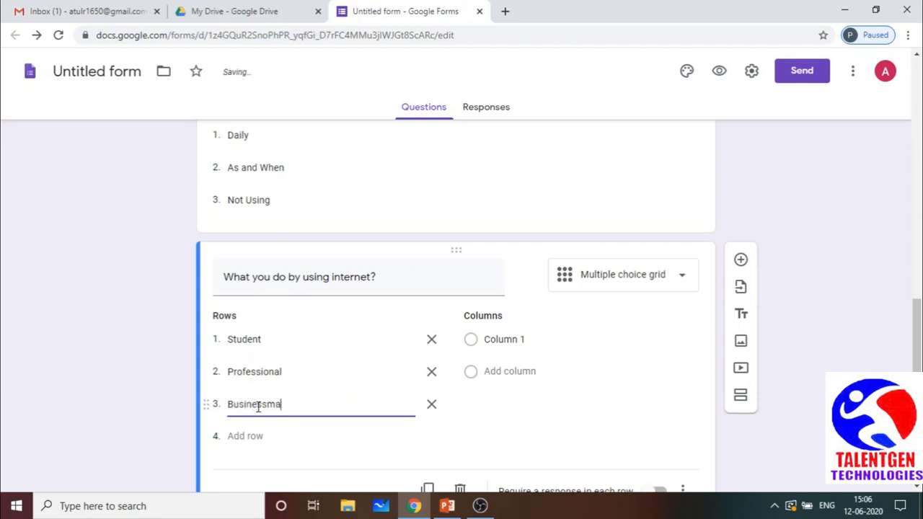
pyautogui.write('n')
pyautogui.click(251, 434)
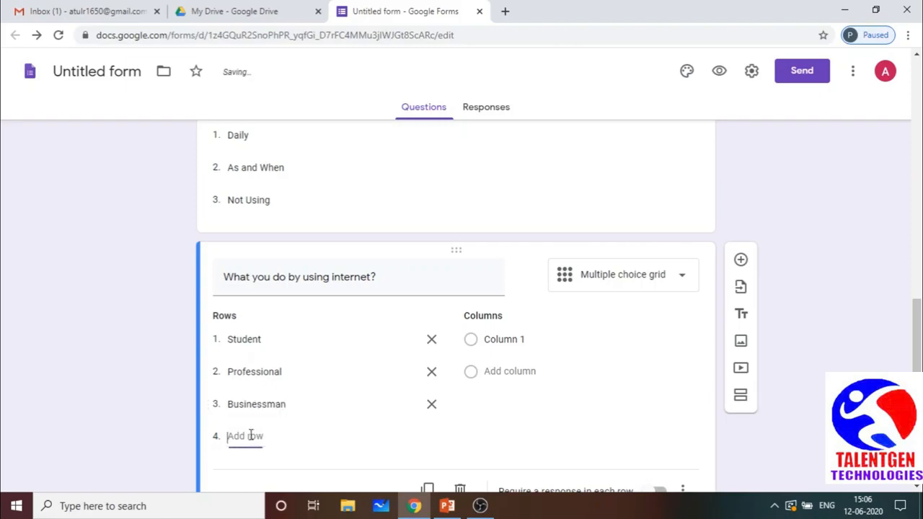
pyautogui.write('House')
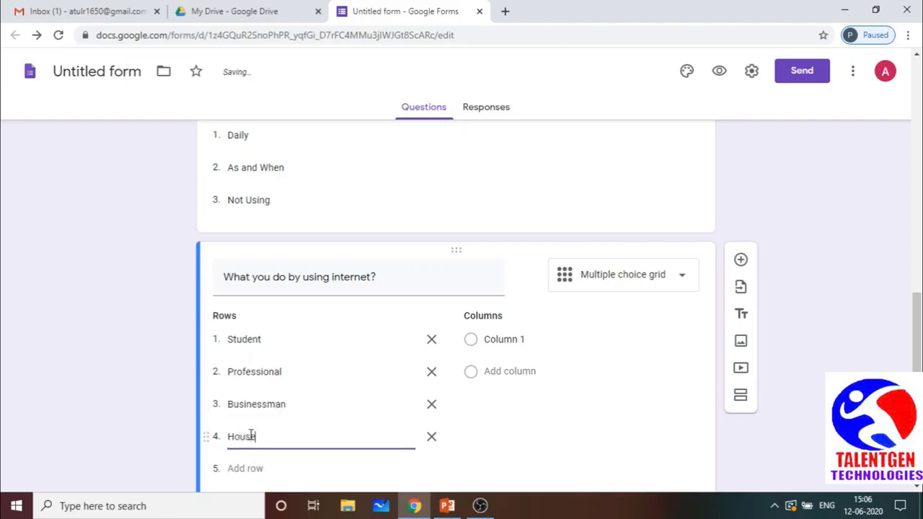
pyautogui.write(' Wife')
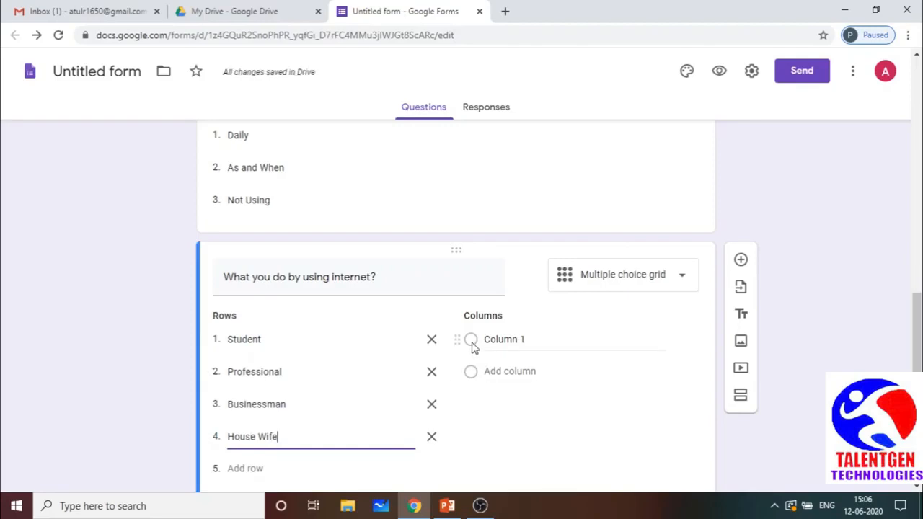
# Name the first two columns of the internet purpose grid "Reading" and "Games".
pyautogui.click(472, 346)
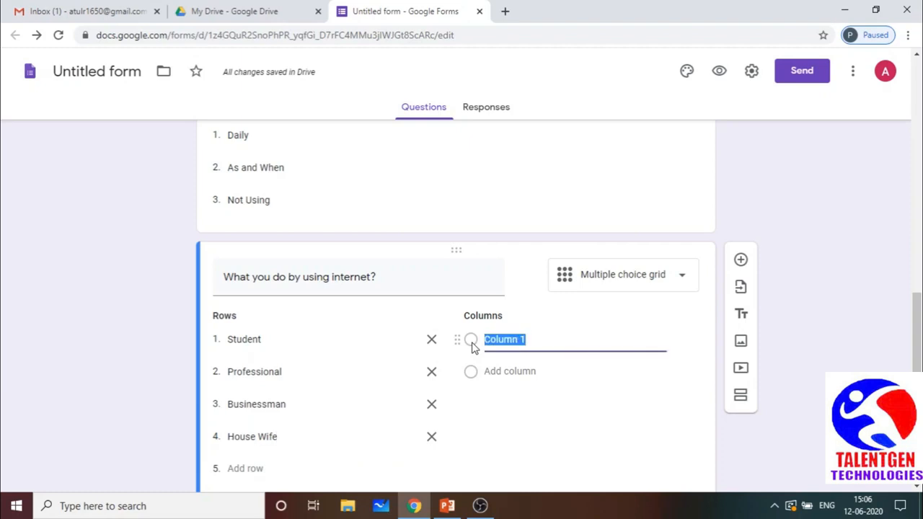
pyautogui.write('Reading')
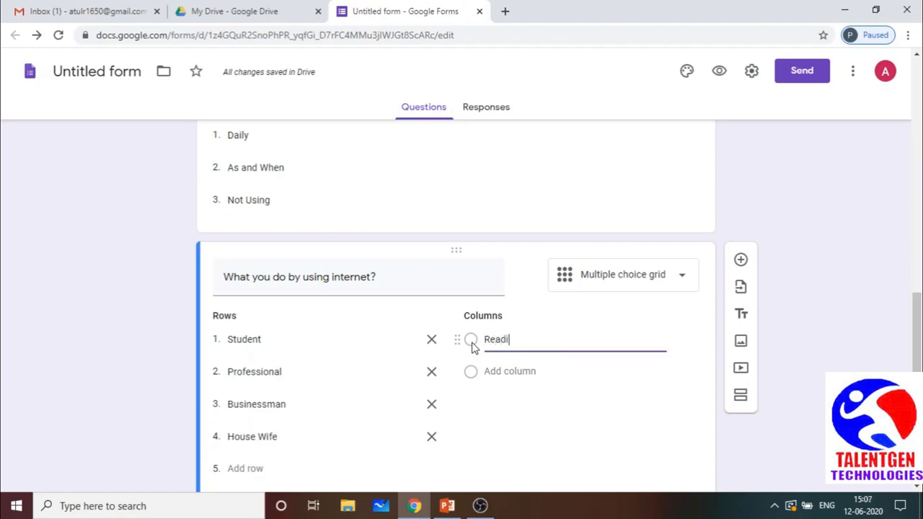
pyautogui.click(495, 372)
pyautogui.write('Mo')
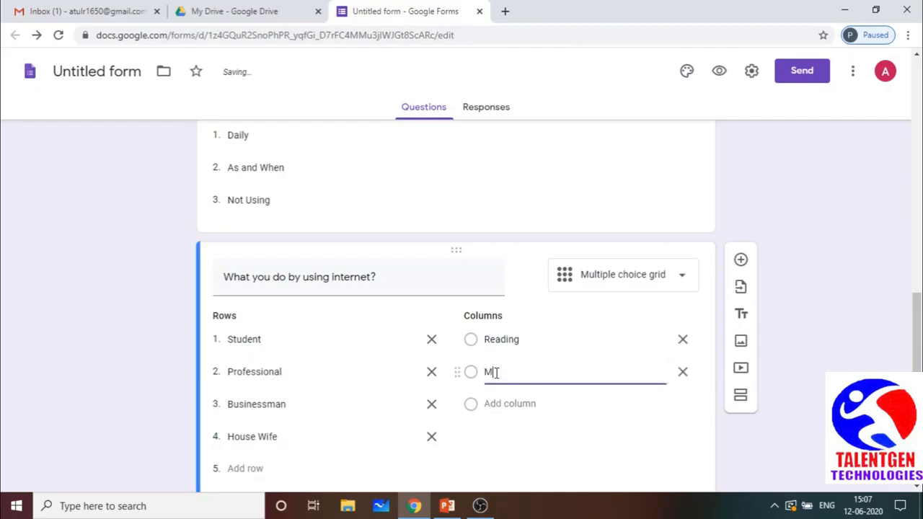
pyautogui.press('BackSpace')
pyautogui.press('BackSpace')
pyautogui.write('Games')
# Add three more columns to the grid question, named "Business activity", "Movies" and "Daily Soap".
pyautogui.click(518, 406)
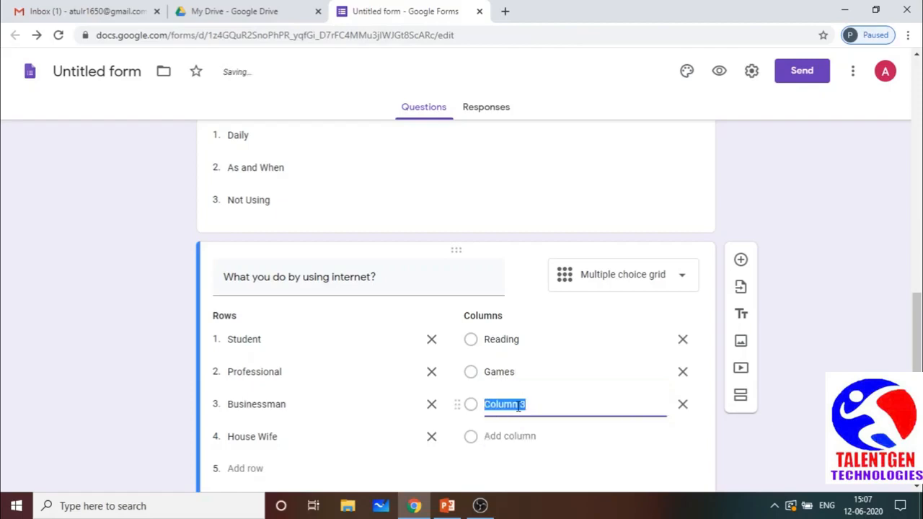
pyautogui.write('Business')
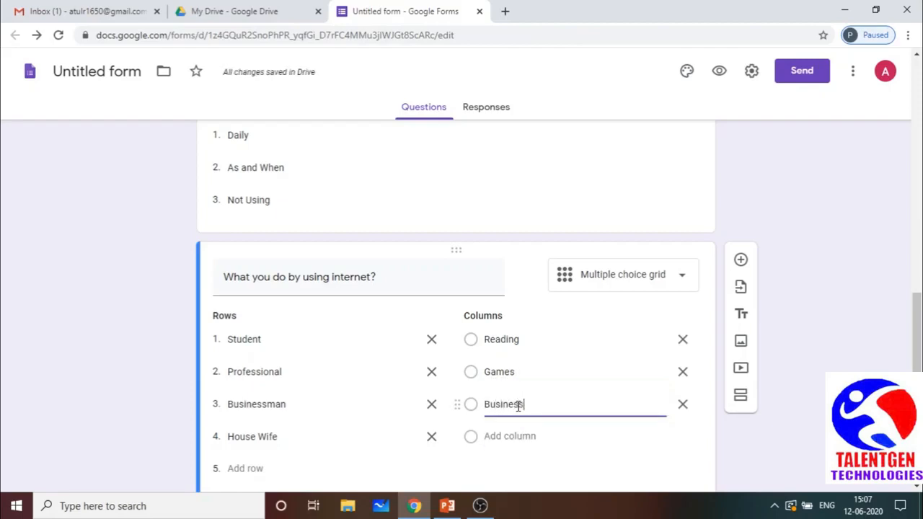
pyautogui.write(' activi')
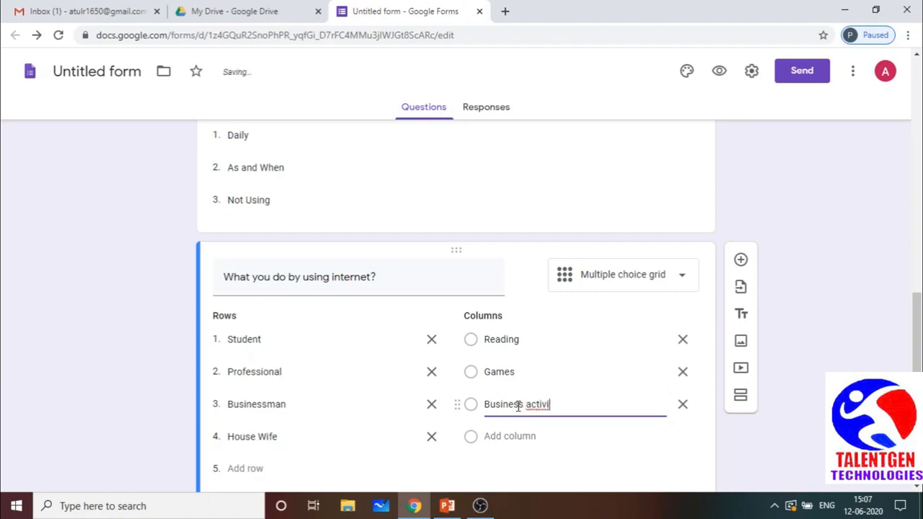
pyautogui.write('ty')
pyautogui.click(523, 444)
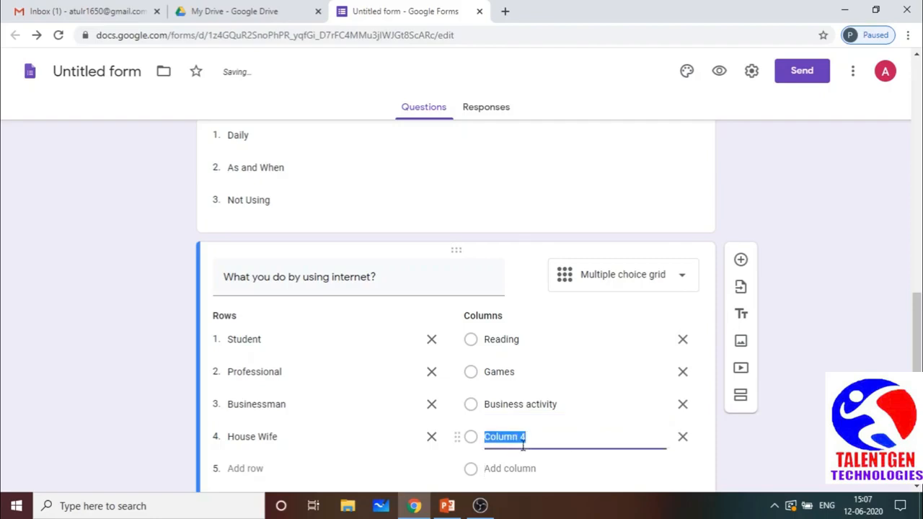
pyautogui.write('Movies')
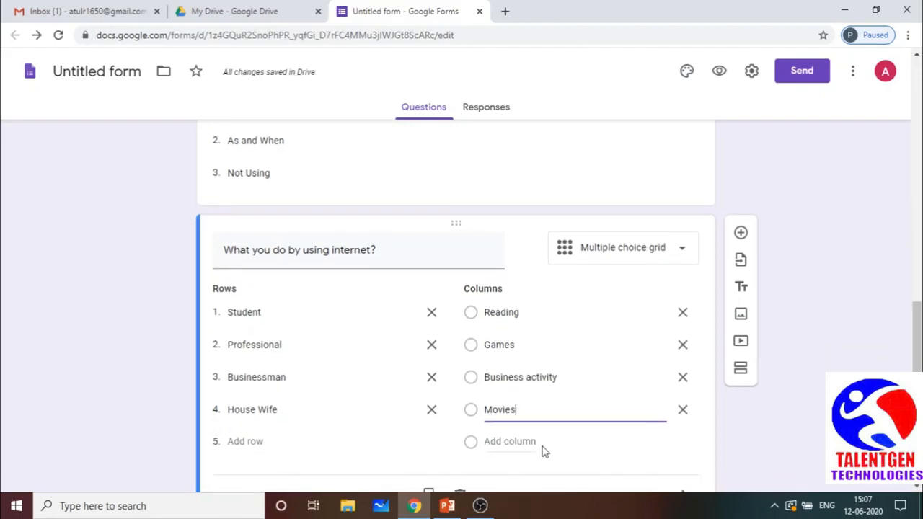
pyautogui.click(519, 442)
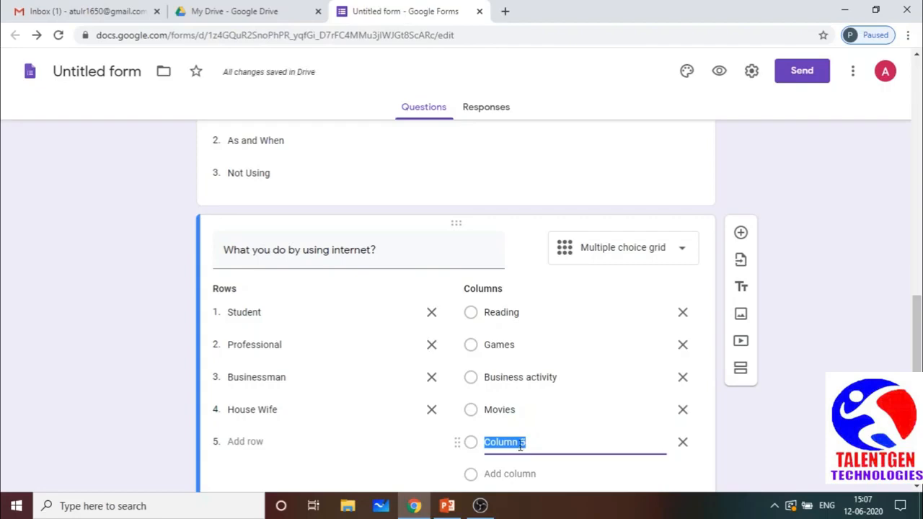
pyautogui.write('Daily Soap')
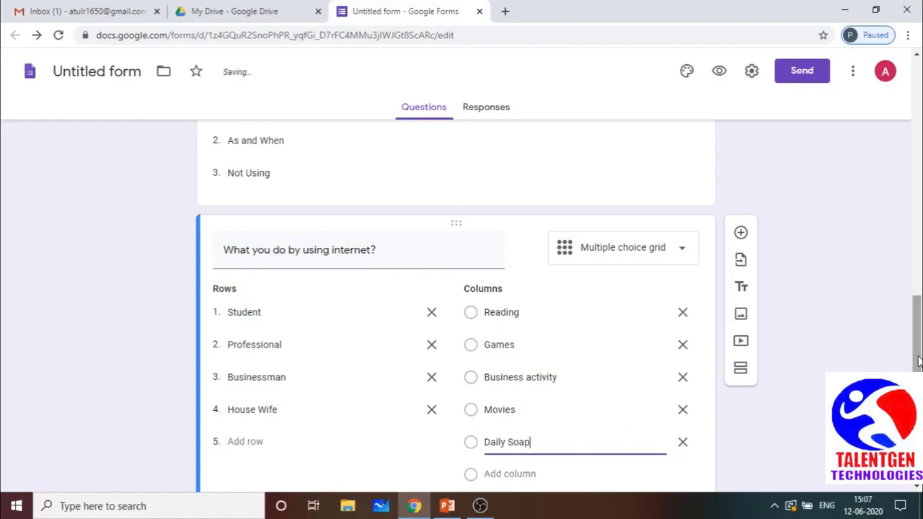
# Add a blank question below the grid, and require a response in each row of the grid question.
pyautogui.moveTo(919, 360); pyautogui.dragTo(920, 378)
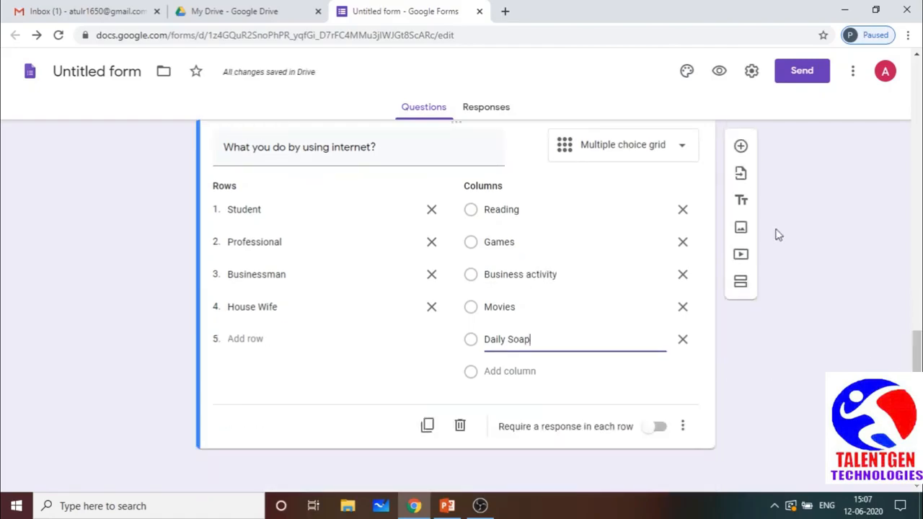
pyautogui.click(741, 147)
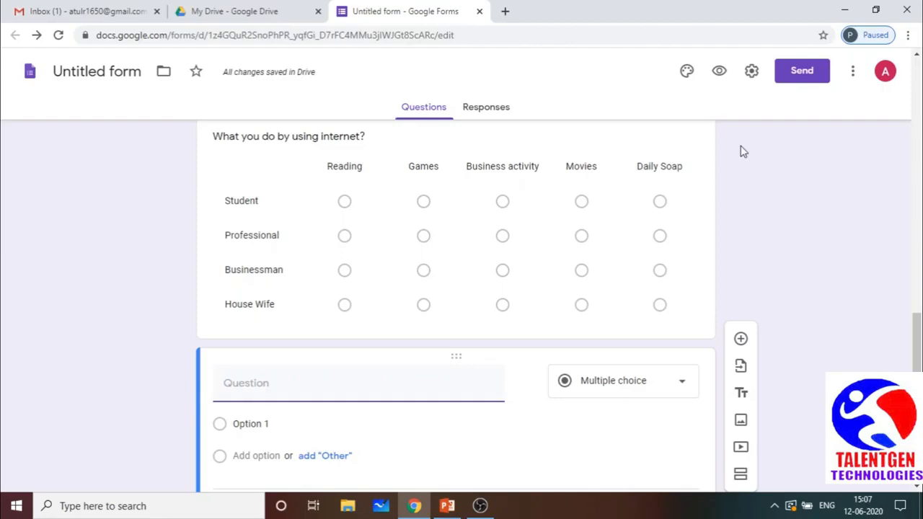
pyautogui.click(661, 304)
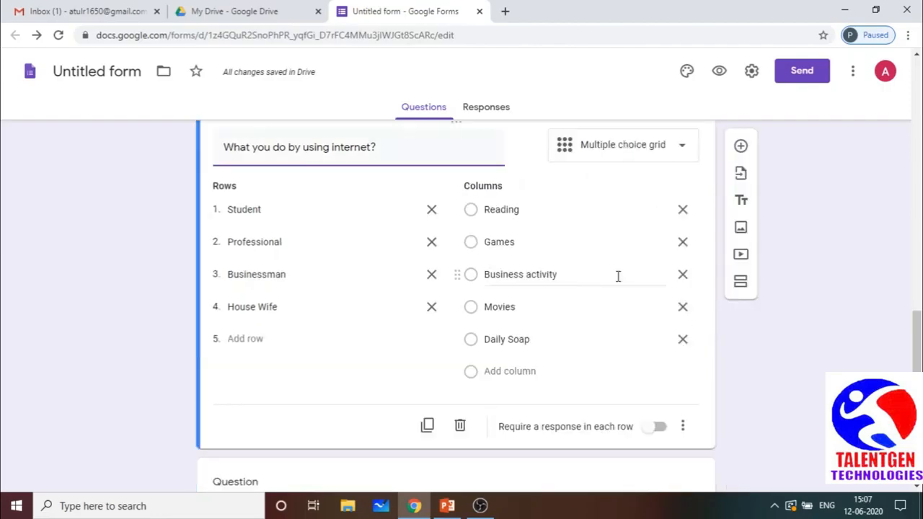
pyautogui.click(682, 426)
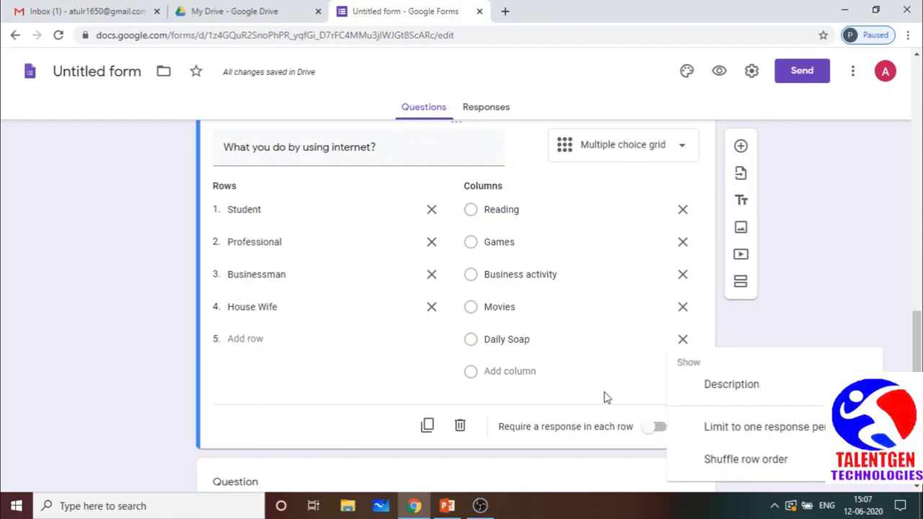
pyautogui.click(606, 397)
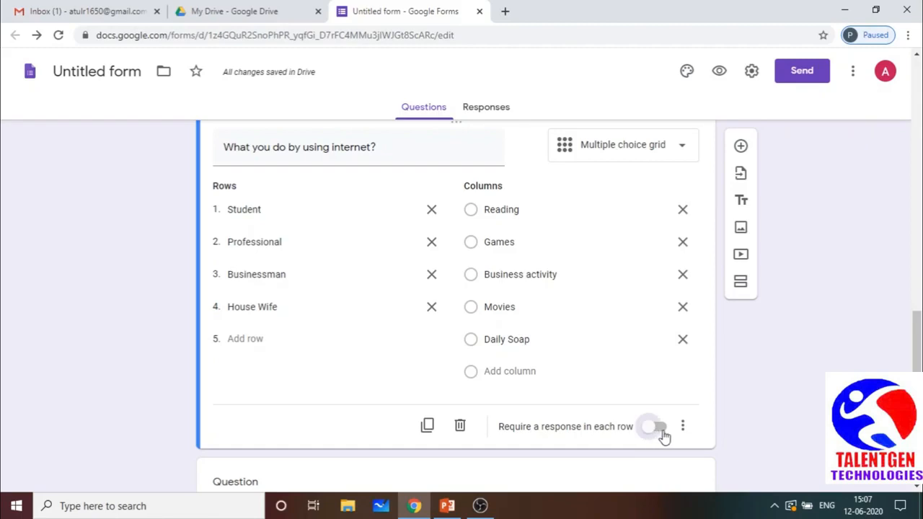
pyautogui.click(659, 427)
pyautogui.click(682, 426)
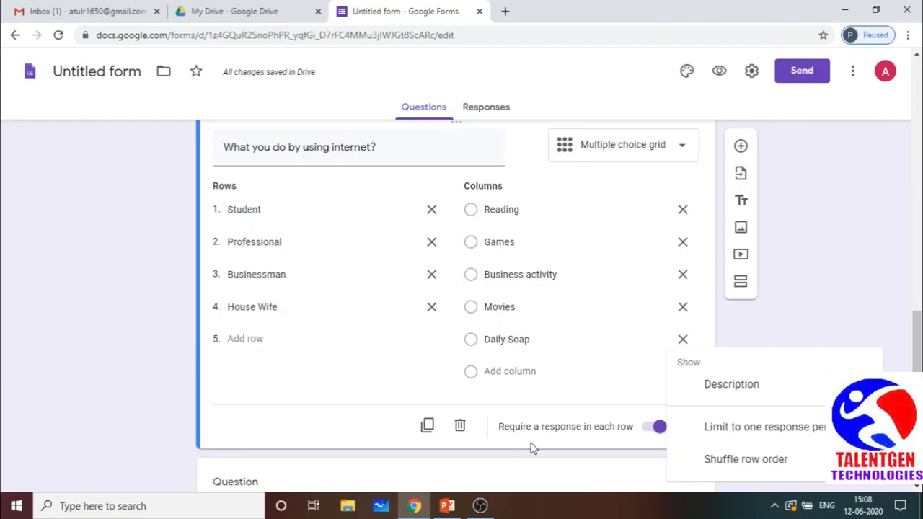
pyautogui.click(590, 392)
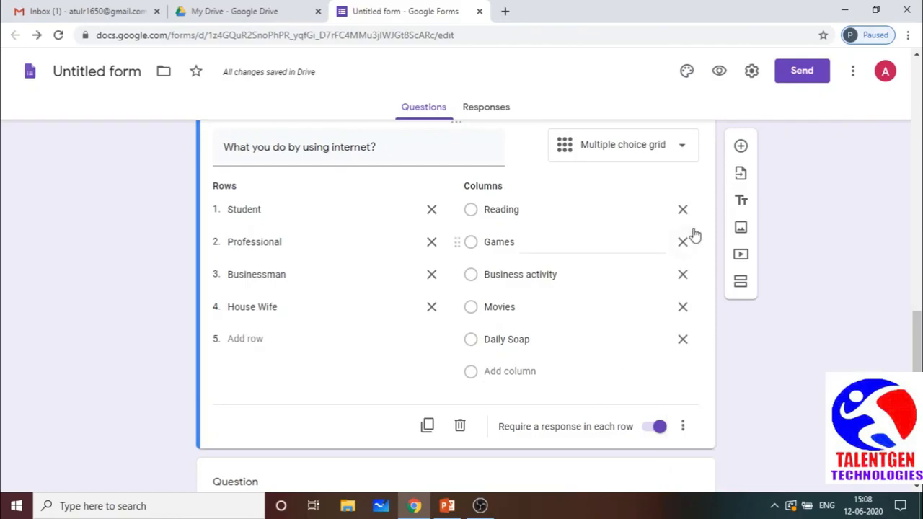
# Add a new question directly below the grid reading "Do you like to watch Discovery?".
pyautogui.click(742, 147)
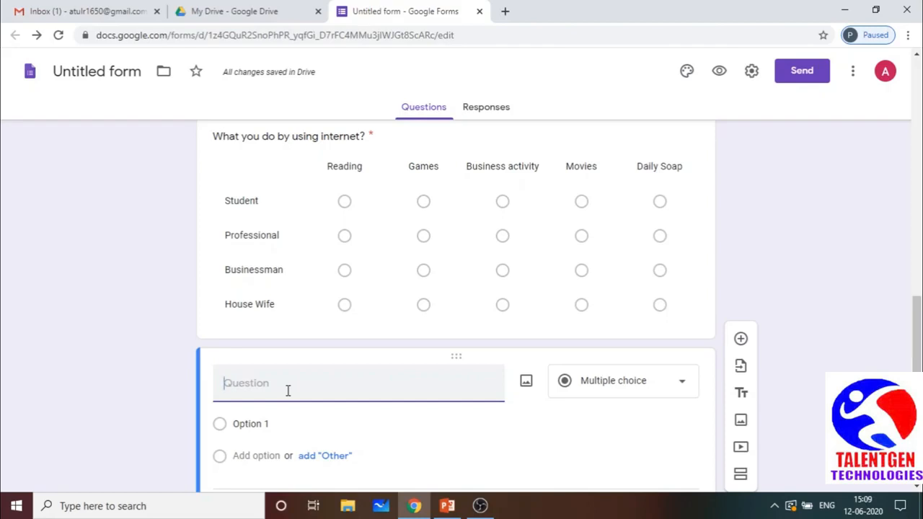
pyautogui.write('Do yo')
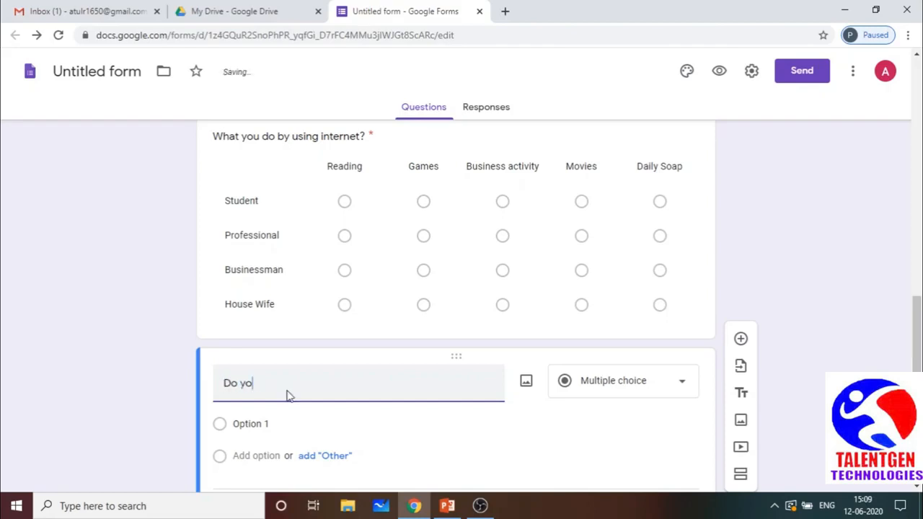
pyautogui.write('u li')
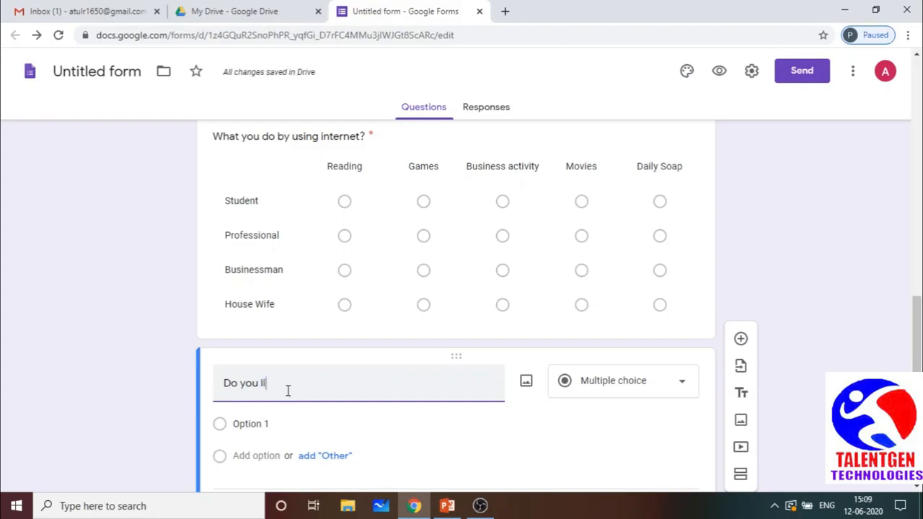
pyautogui.write('ke to ')
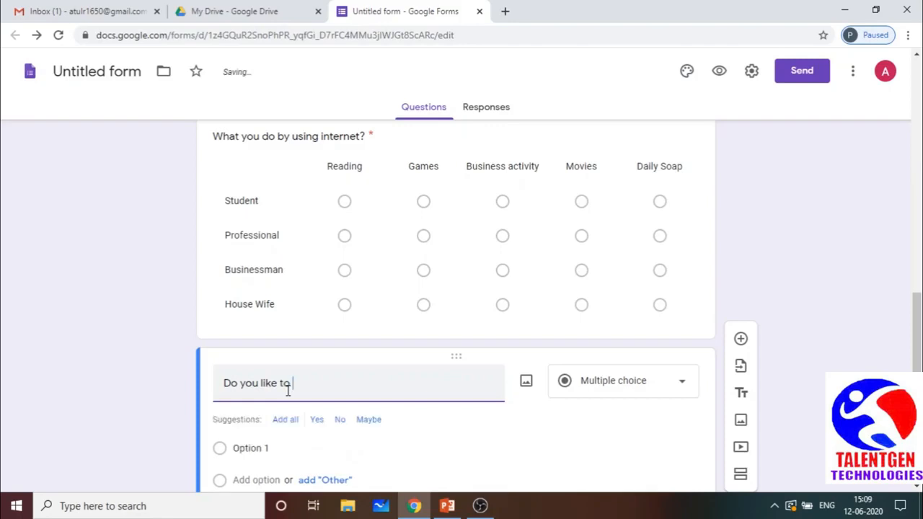
pyautogui.write('watch  Discovary')
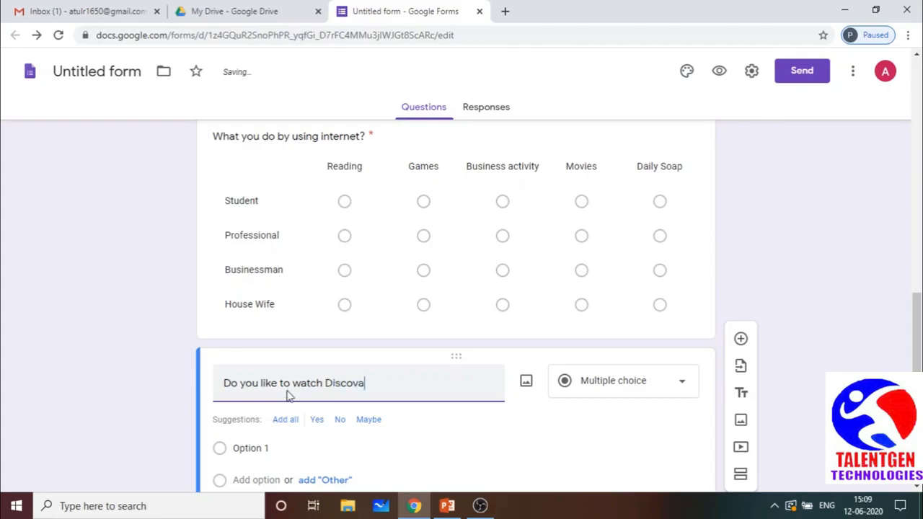
pyautogui.rightClick(364, 384)
pyautogui.click(406, 207)
pyautogui.write('?')
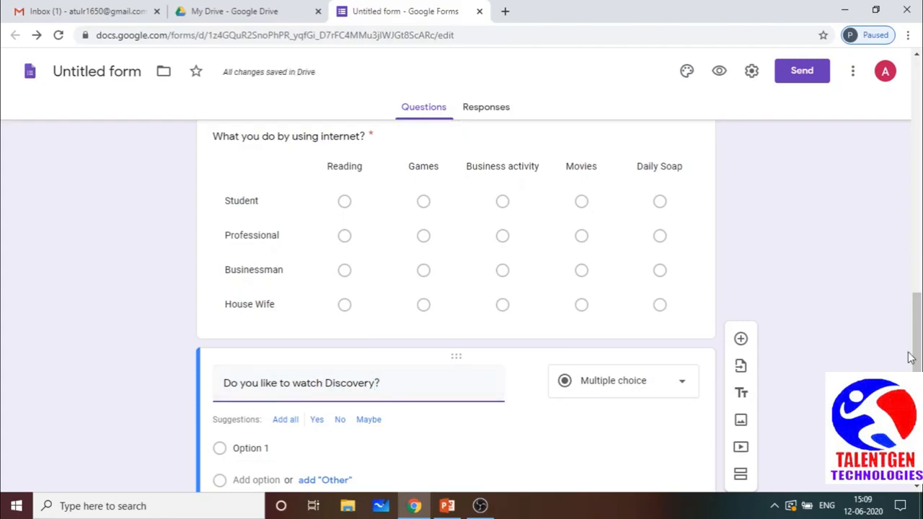
# Give the question about watching Discovery the options "Yes" and "No" and make it required.
pyautogui.scroll(-3, 909, 357)
pyautogui.click(265, 272)
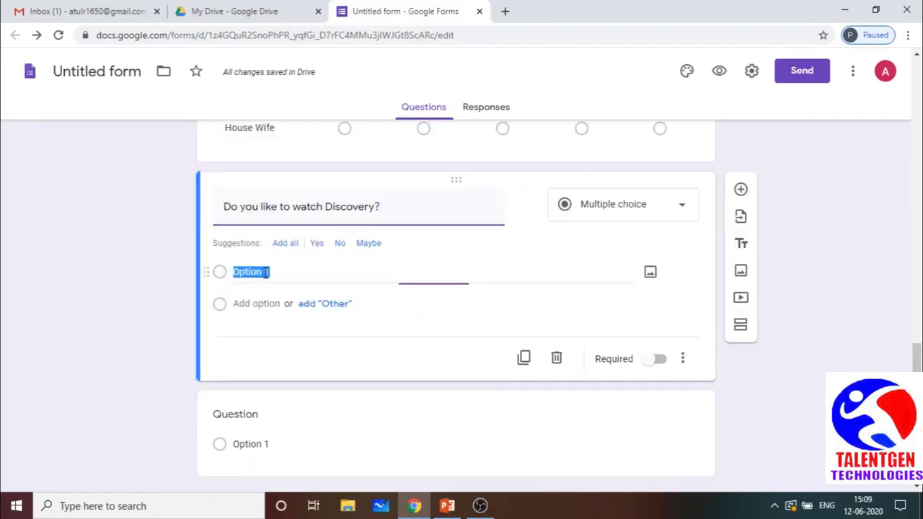
pyautogui.write('Yes')
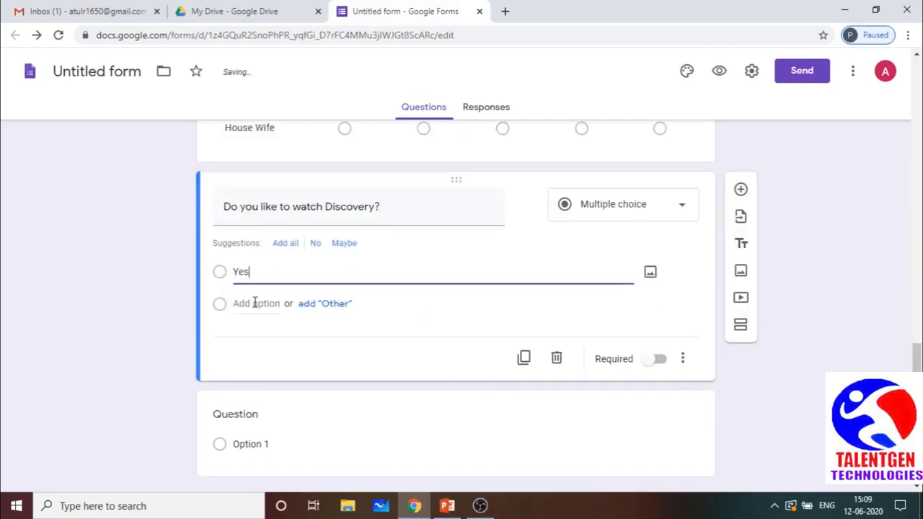
pyautogui.click(253, 302)
pyautogui.write('No')
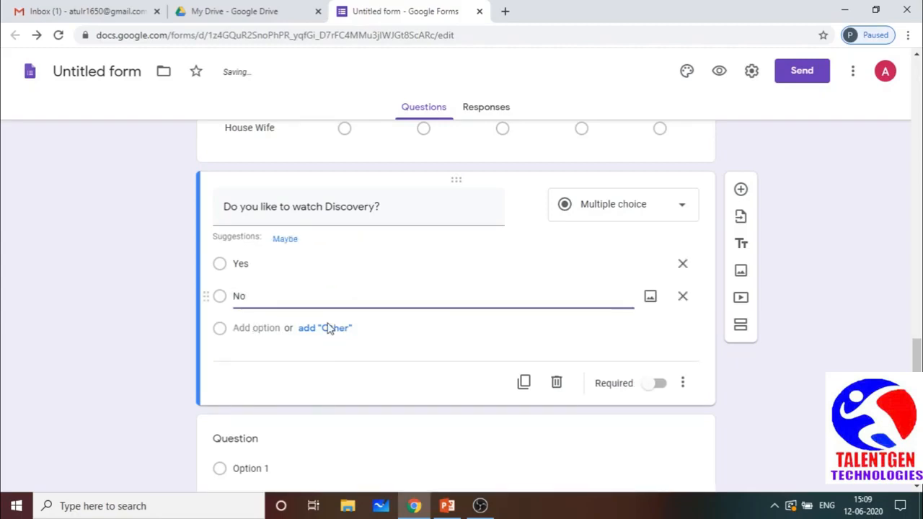
pyautogui.click(667, 385)
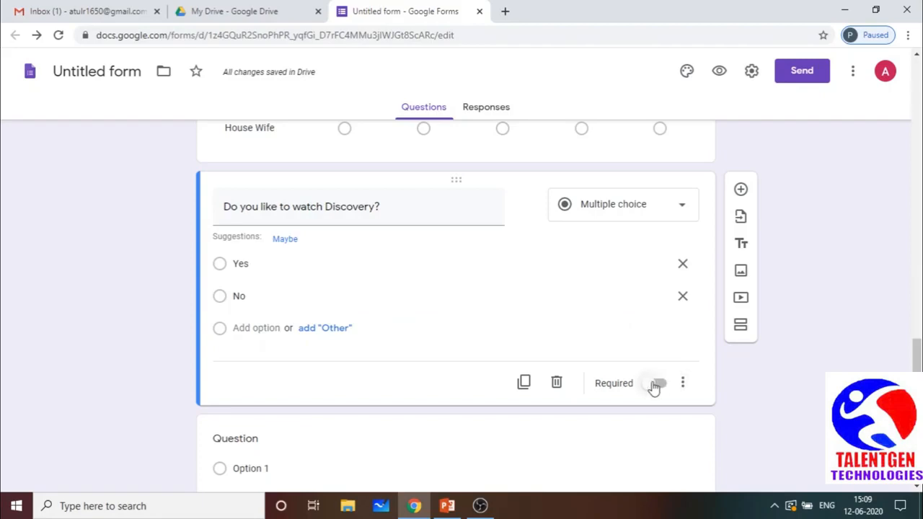
pyautogui.click(655, 384)
# Add a new question reading "How do you rate Discovery?" with the Linear scale answer type.
pyautogui.click(740, 191)
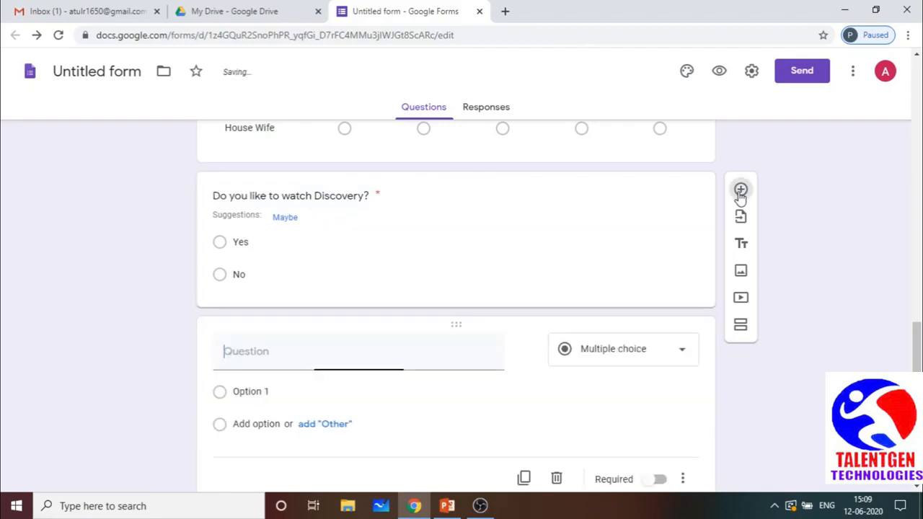
pyautogui.write('How')
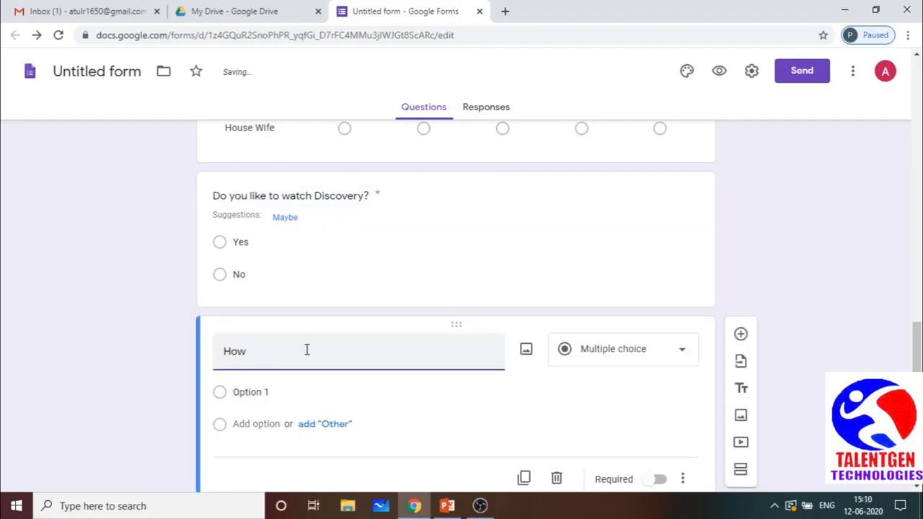
pyautogui.write(' do you rate Discovery?')
pyautogui.click(691, 359)
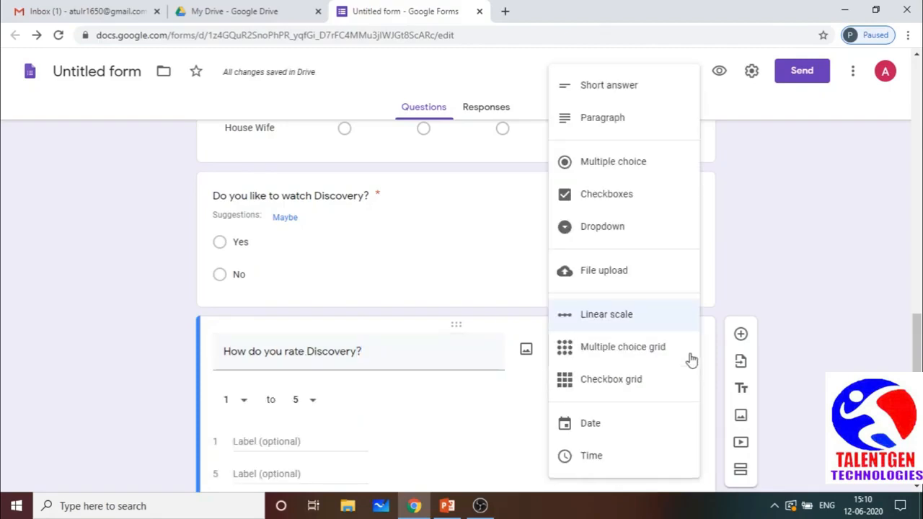
pyautogui.click(654, 321)
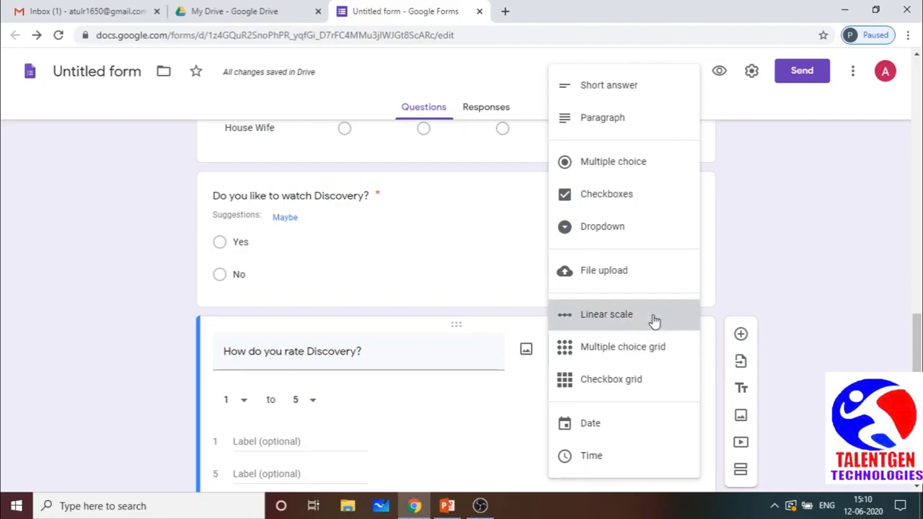
# Label the rating scale's 1 as "Do not like at all" and its 5 as "Like very much".
pyautogui.click(250, 443)
pyautogui.write('D')
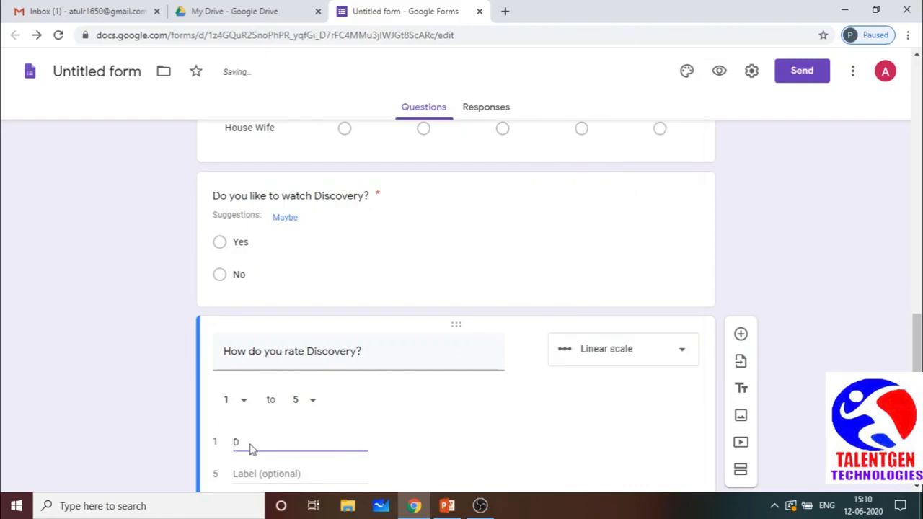
pyautogui.write('o not like at all')
pyautogui.click(250, 473)
pyautogui.write('Like very much')
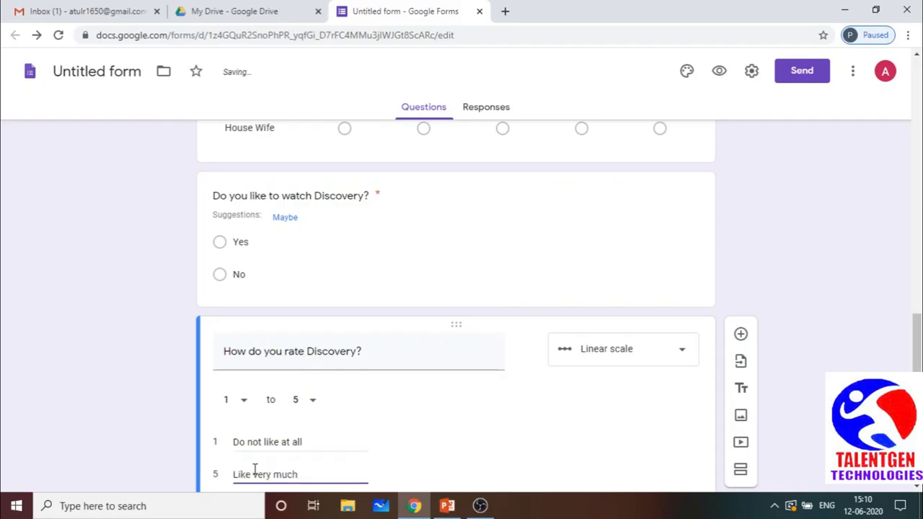
pyautogui.scroll(-2, 741, 205)
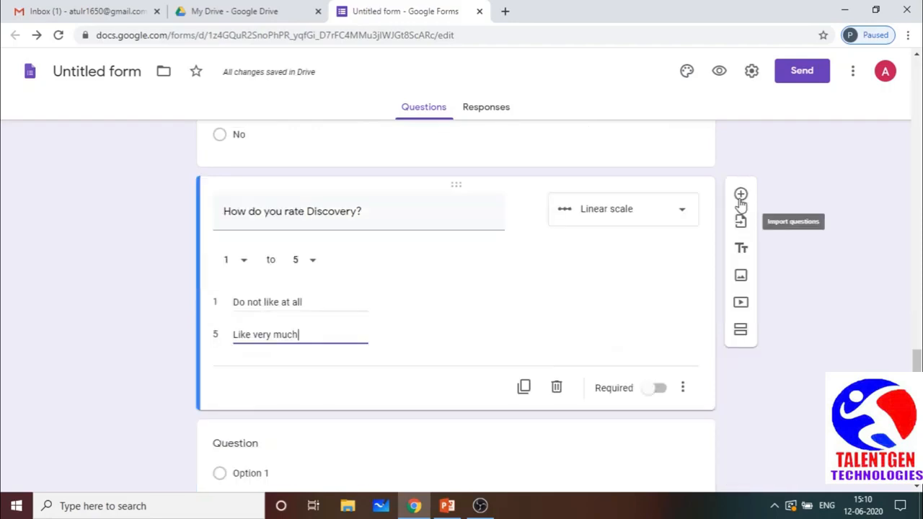
# Add a new question reading "What kind of sports do you like?" with the Checkbox grid answer type.
pyautogui.click(740, 196)
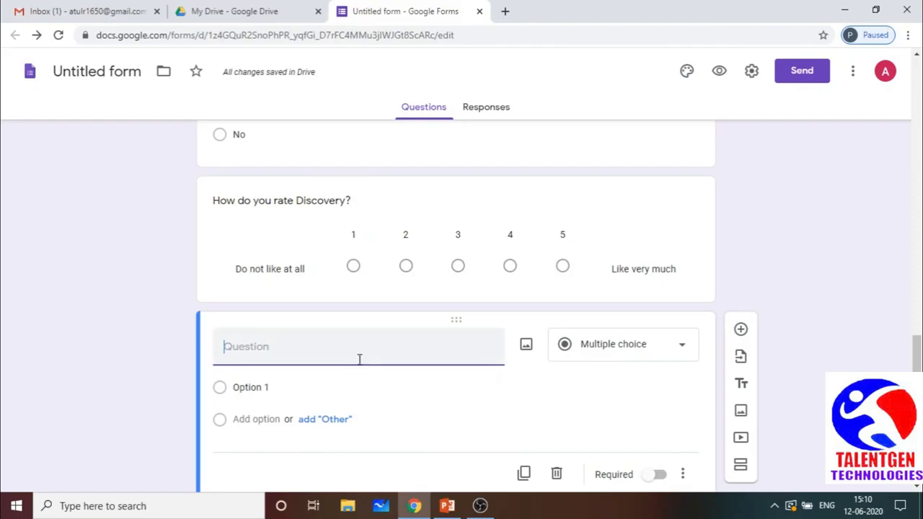
pyautogui.write('Wha')
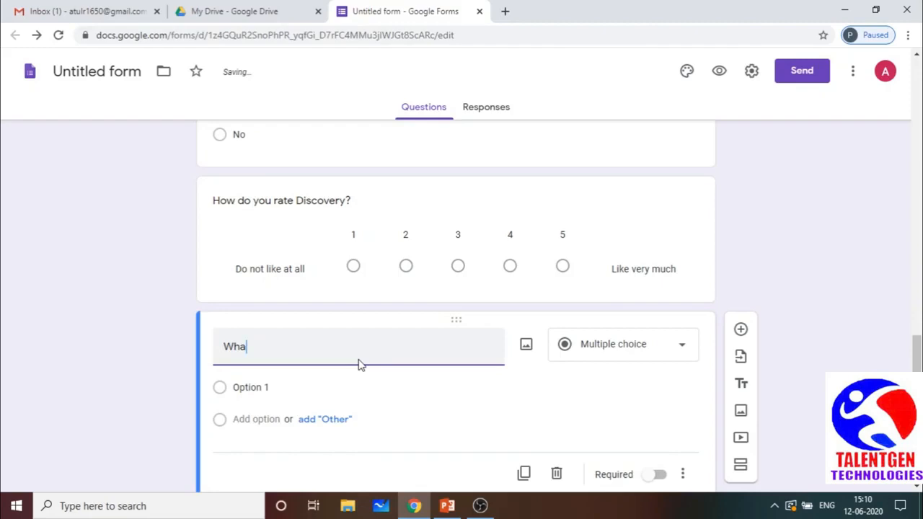
pyautogui.write('t kind of spo')
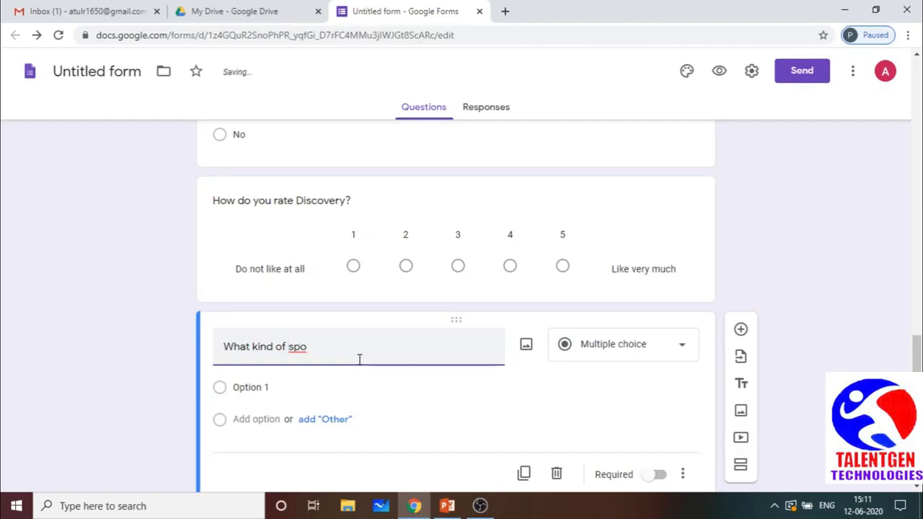
pyautogui.write('rts do')
pyautogui.write('you like?')
pyautogui.click(634, 353)
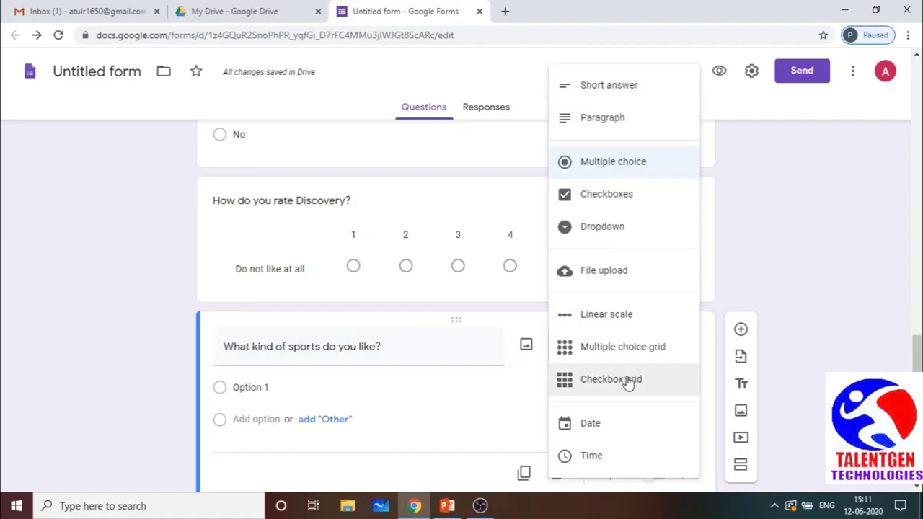
pyautogui.click(627, 384)
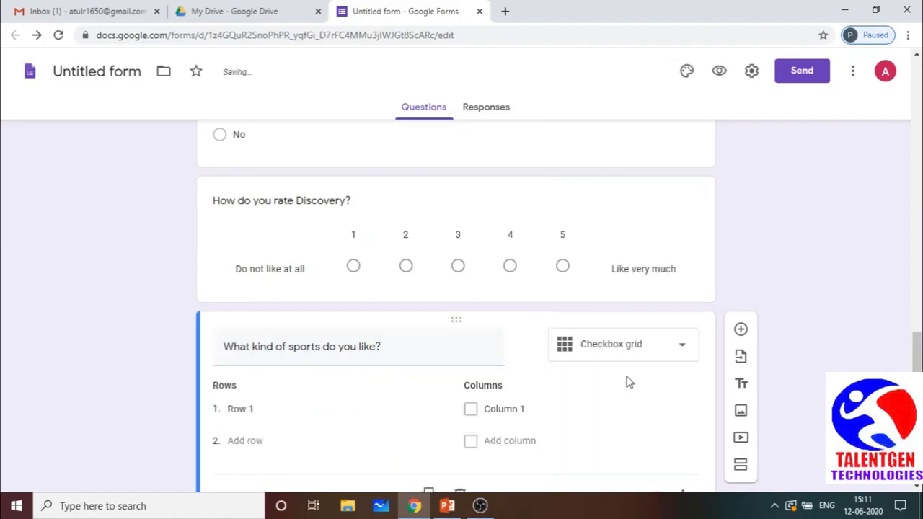
# Name the sports grid's first row "Out Door" and add a second row "Indoor".
pyautogui.click(271, 409)
pyautogui.write('Foot')
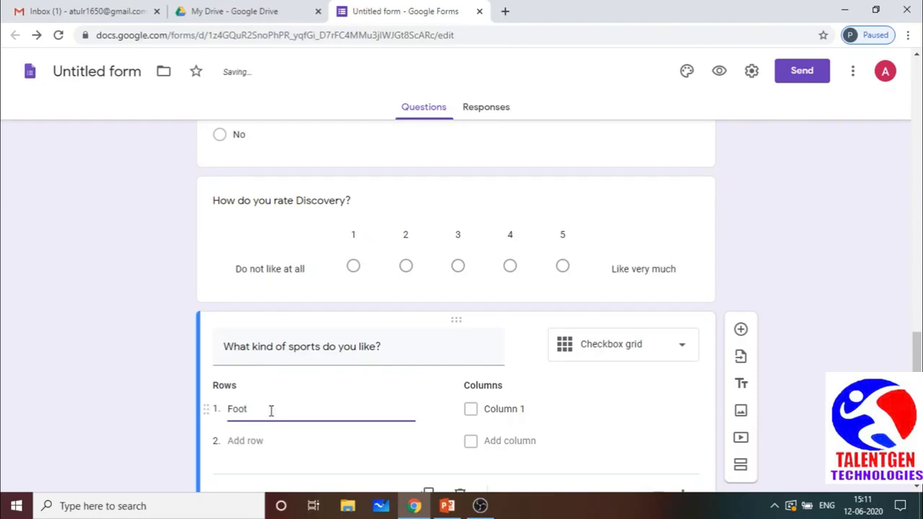
pyautogui.press('BackSpace')
pyautogui.press('BackSpace')
pyautogui.press('BackSpace')
pyautogui.press('BackSpace')
pyautogui.write('OutD')
pyautogui.press('BackSpace')
pyautogui.write('Door')
pyautogui.click(257, 441)
pyautogui.write('In')
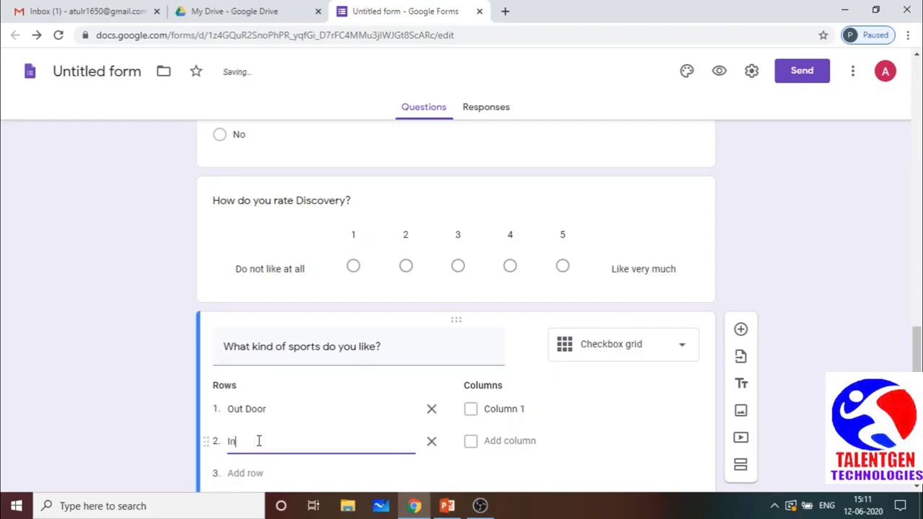
pyautogui.write('dor')
pyautogui.write('r')
pyautogui.press('BackSpace')
pyautogui.press('BackSpace')
pyautogui.write('or')
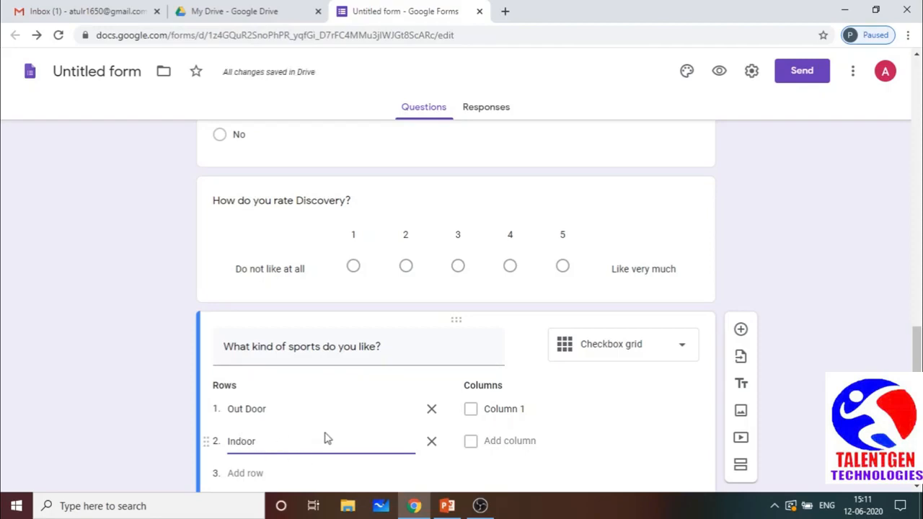
# Change the spelling of the grid's second row to "In-Door" and its first row to "Out-Door".
pyautogui.click(237, 441)
pyautogui.write('-')
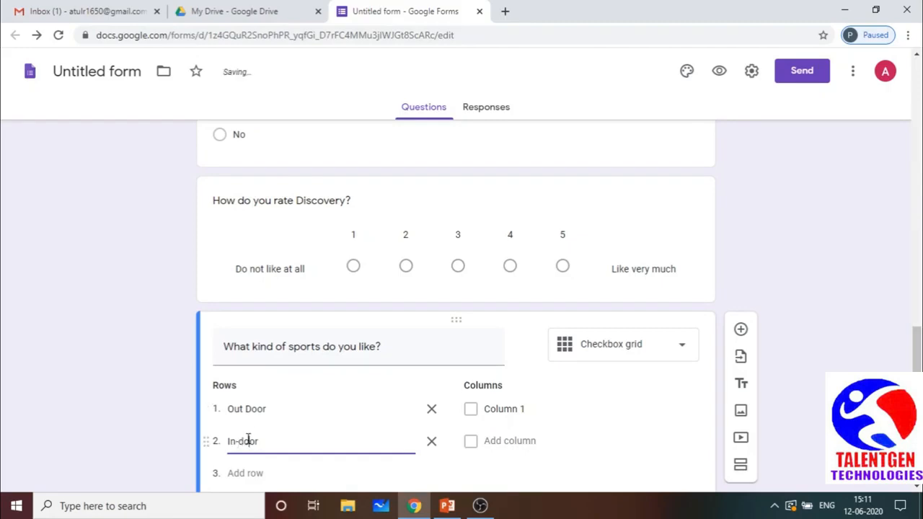
pyautogui.click(245, 441)
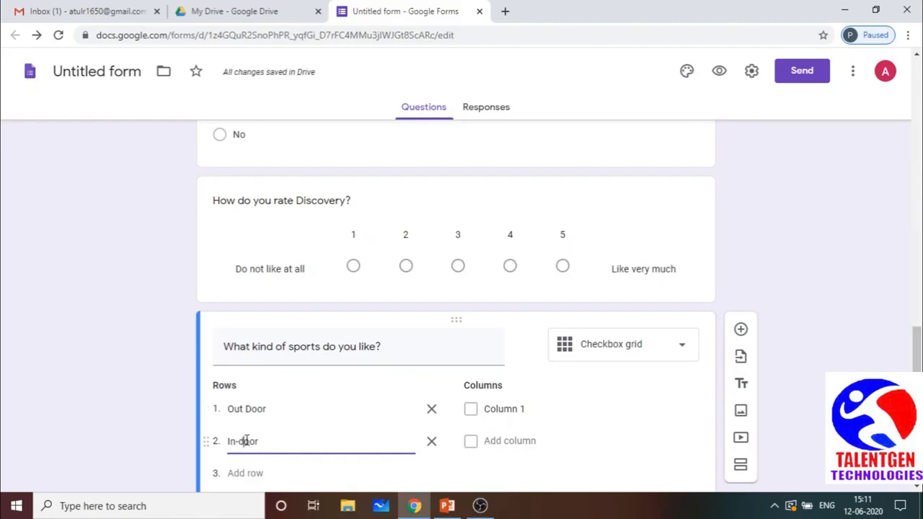
pyautogui.press('BackSpace')
pyautogui.write('D')
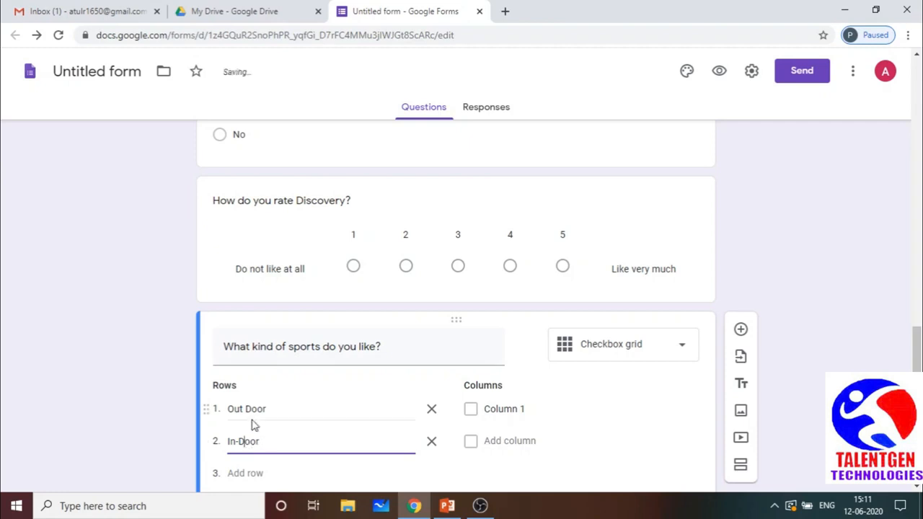
pyautogui.click(246, 408)
pyautogui.click(246, 408)
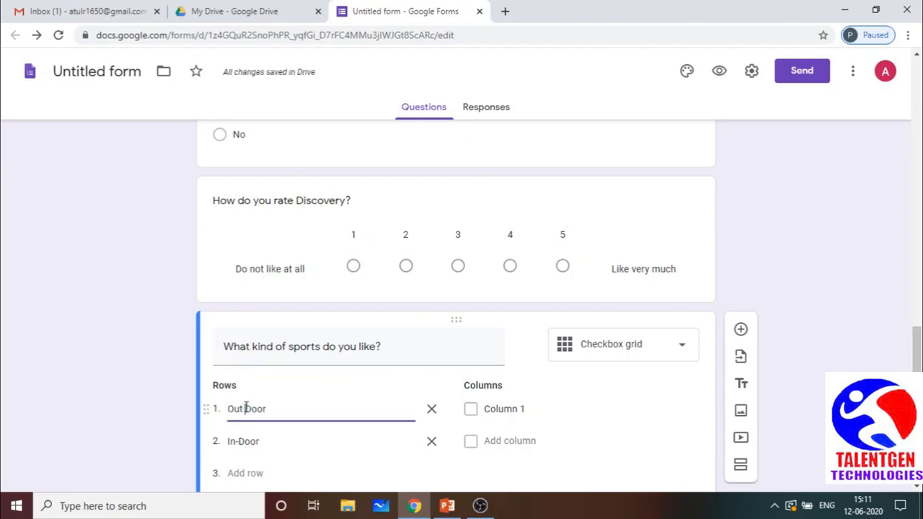
pyautogui.press('BackSpace')
pyautogui.write('-')
# Name the sports grid's first column "Football" and add a second column "Cricket".
pyautogui.click(474, 419)
pyautogui.write('Foor')
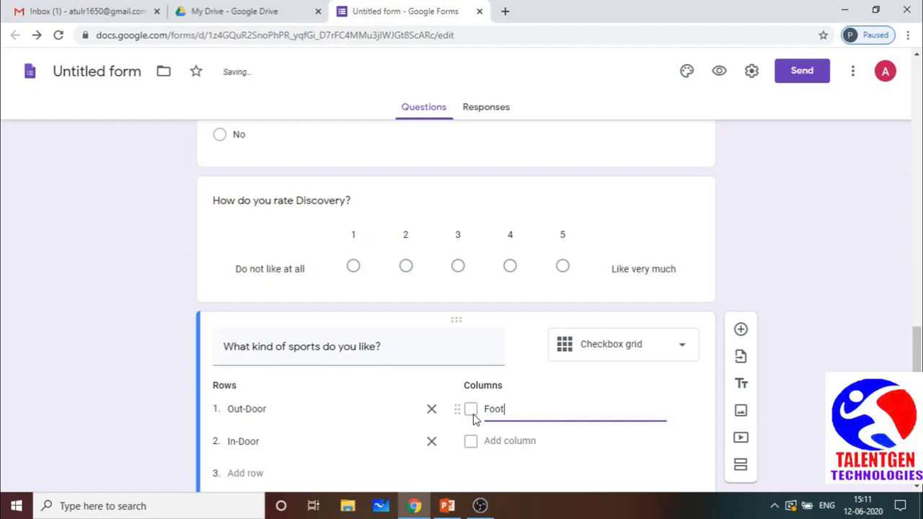
pyautogui.write('ba')
pyautogui.press('BackSpace')
pyautogui.press('BackSpace')
pyautogui.write('ball')
pyautogui.click(492, 441)
pyautogui.write('Cr')
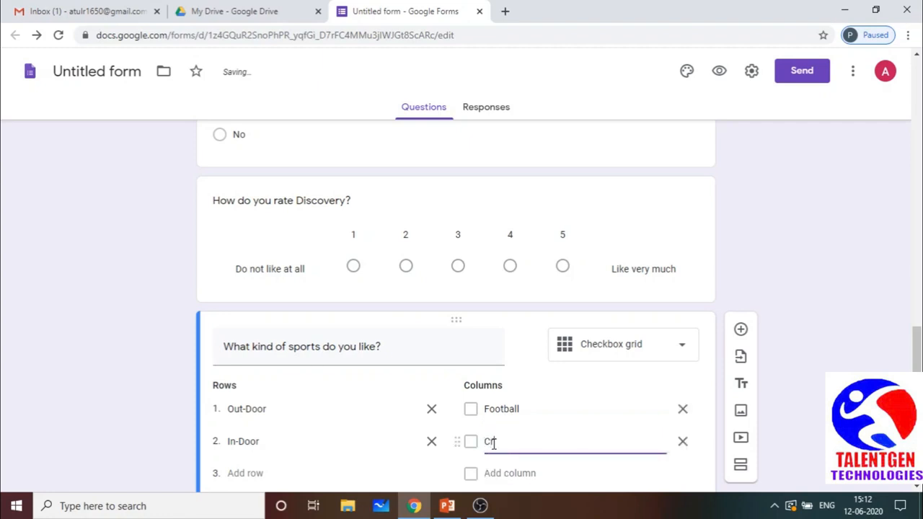
pyautogui.write('icket')
# Add "Tennis" and "Carrom" as the third and fourth columns of the sports grid.
pyautogui.click(505, 473)
pyautogui.write('Ho')
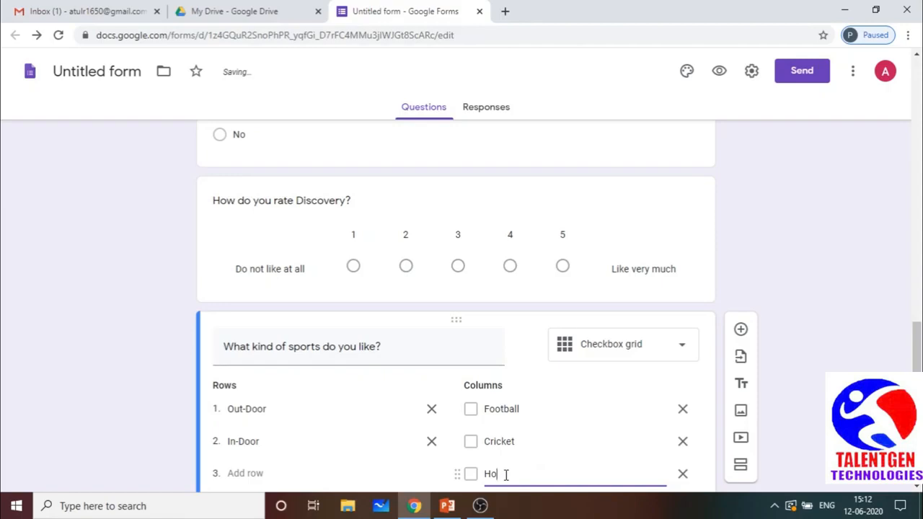
pyautogui.write('ck')
pyautogui.press('BackSpace')
pyautogui.press('BackSpace')
pyautogui.press('BackSpace')
pyautogui.press('BackSpace')
pyautogui.write('Te')
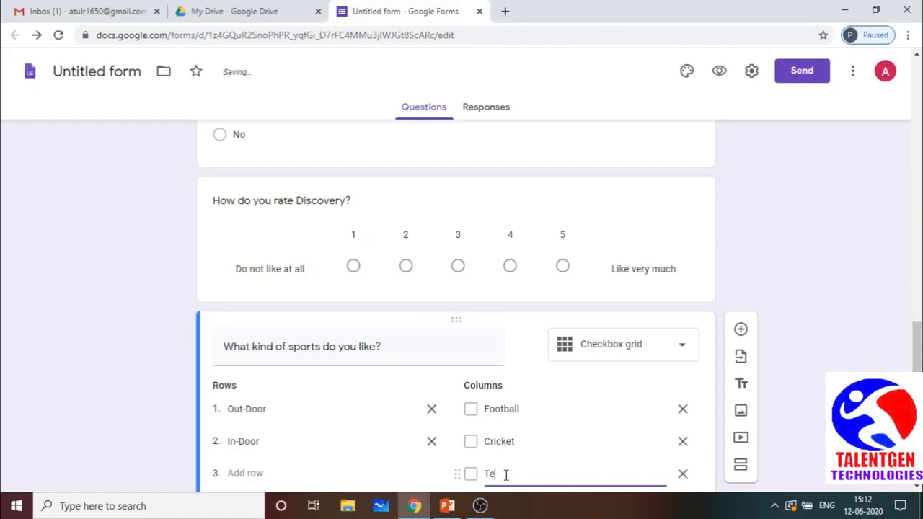
pyautogui.write('nnis')
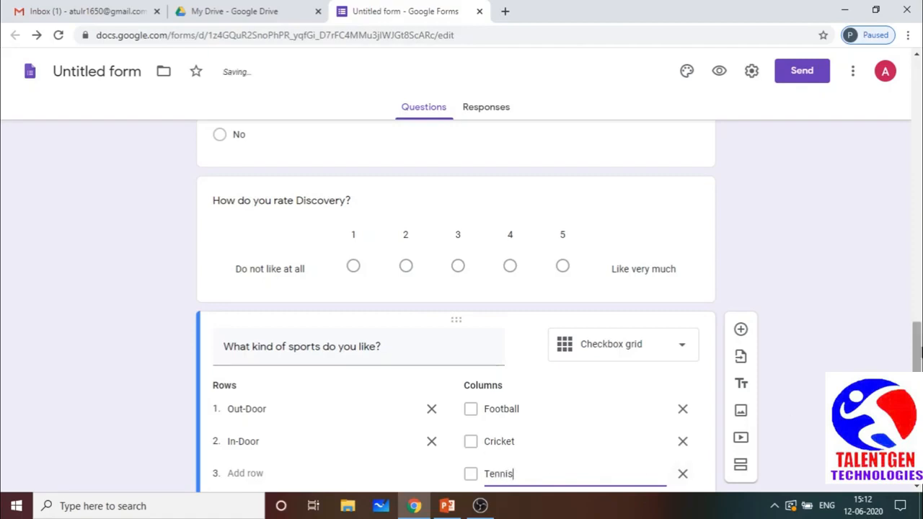
pyautogui.scroll(-3, 918, 352)
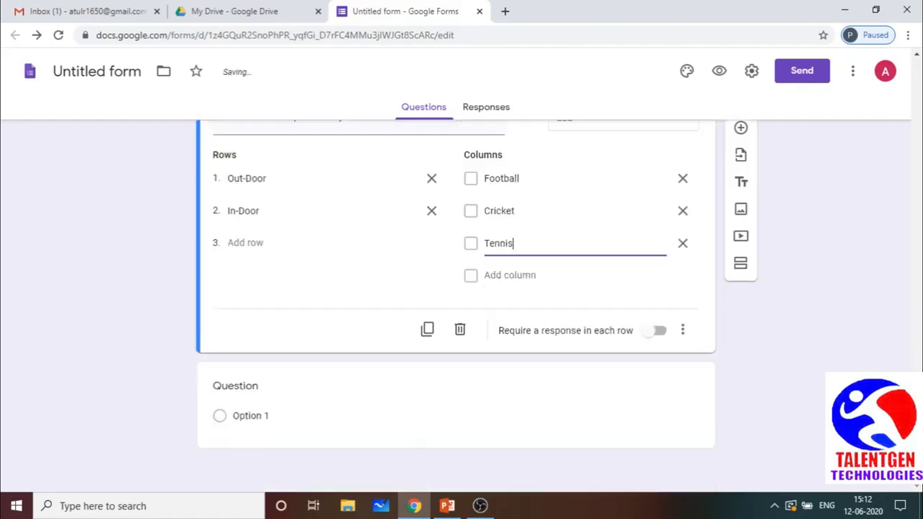
pyautogui.click(527, 277)
pyautogui.write('Ca')
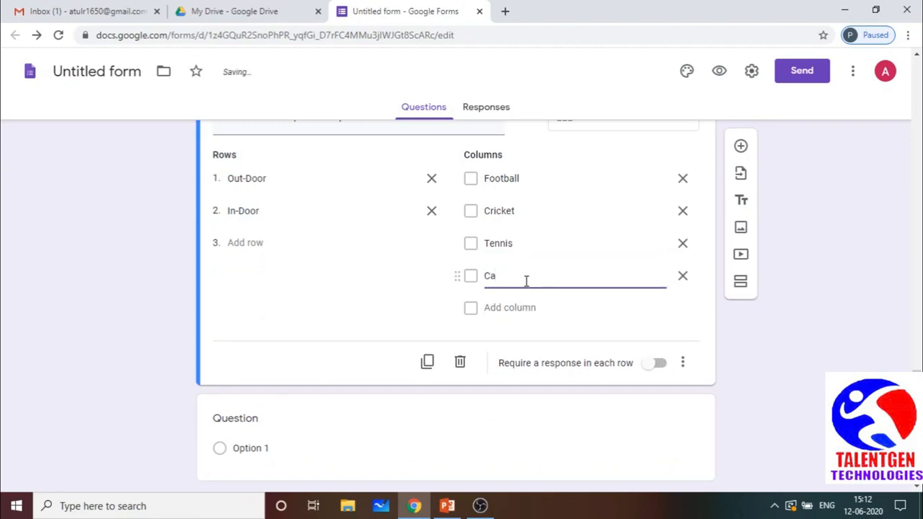
pyautogui.write('rrom')
# Add "Chess" and "Table Tennis" as the fifth and sixth columns of the sports grid.
pyautogui.click(515, 307)
pyautogui.write('Ch')
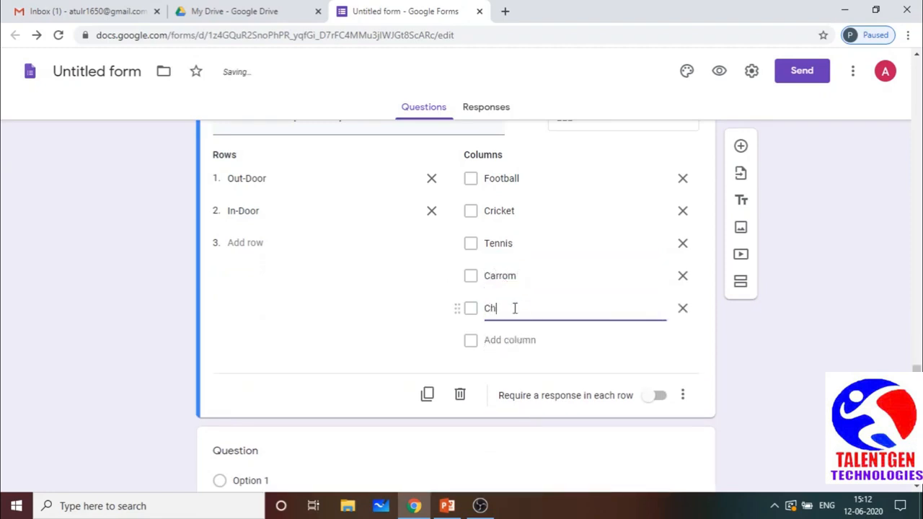
pyautogui.write('ess')
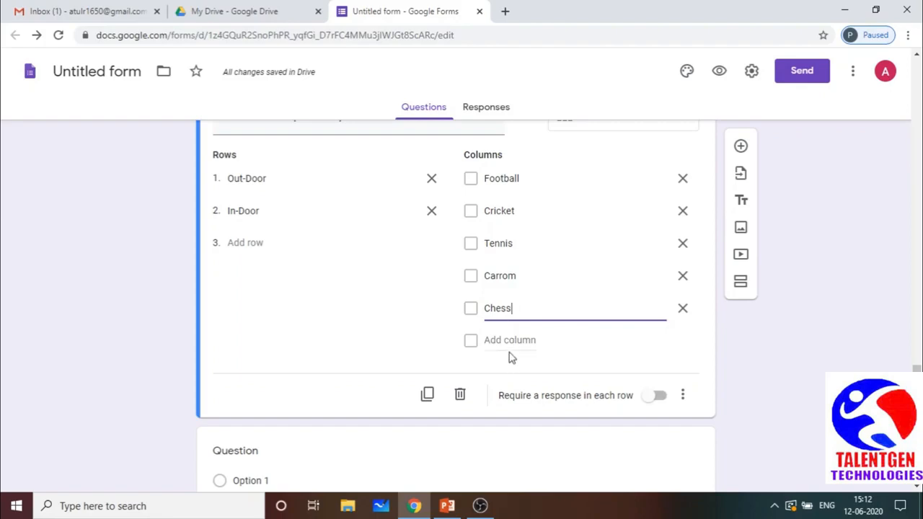
pyautogui.click(509, 342)
pyautogui.write('Tab')
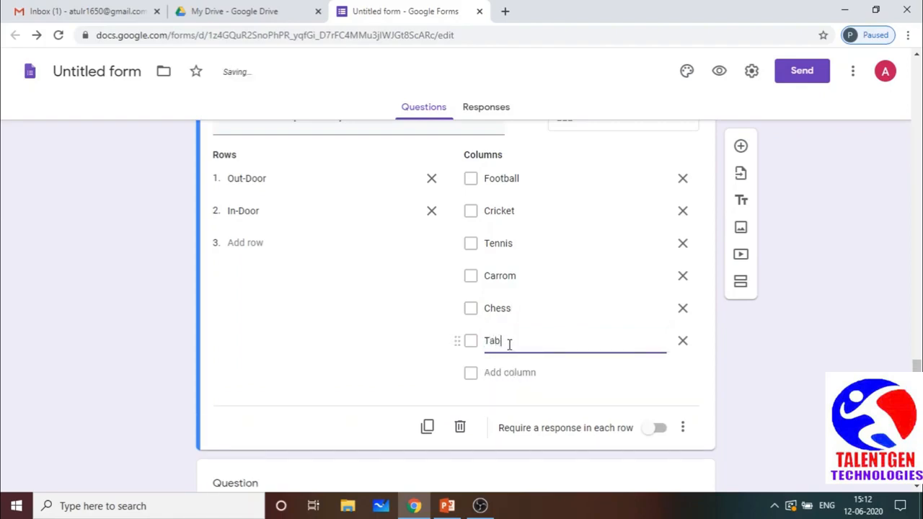
pyautogui.write('le Tenni')
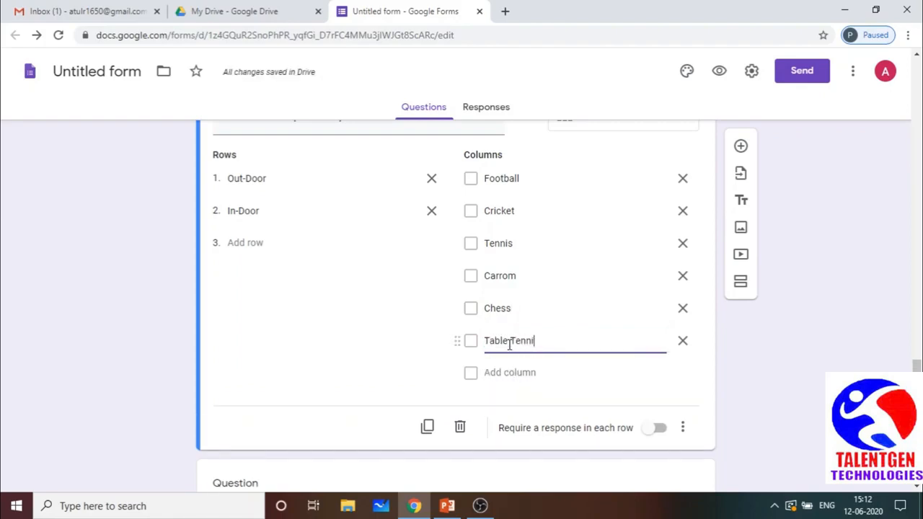
pyautogui.write('s')
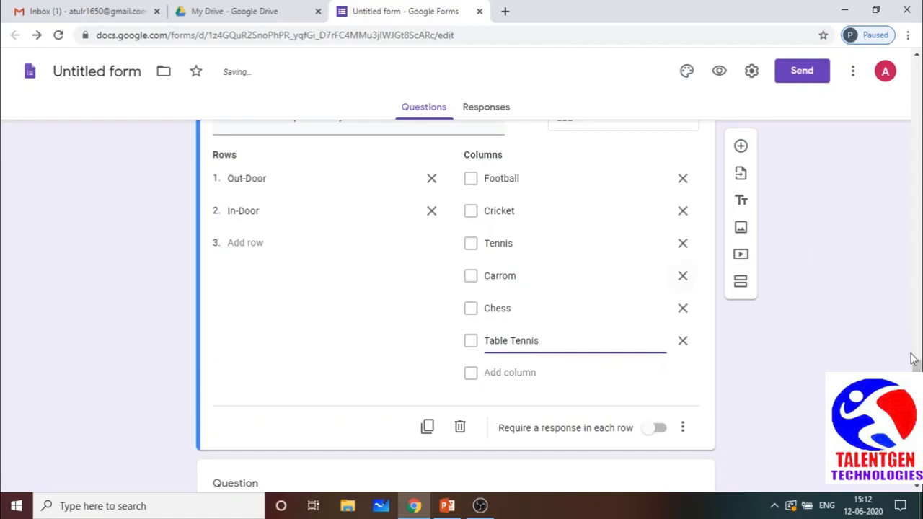
# Require a response in each row of the sports grid and look through the question's additional options.
pyautogui.scroll(2, 916, 359)
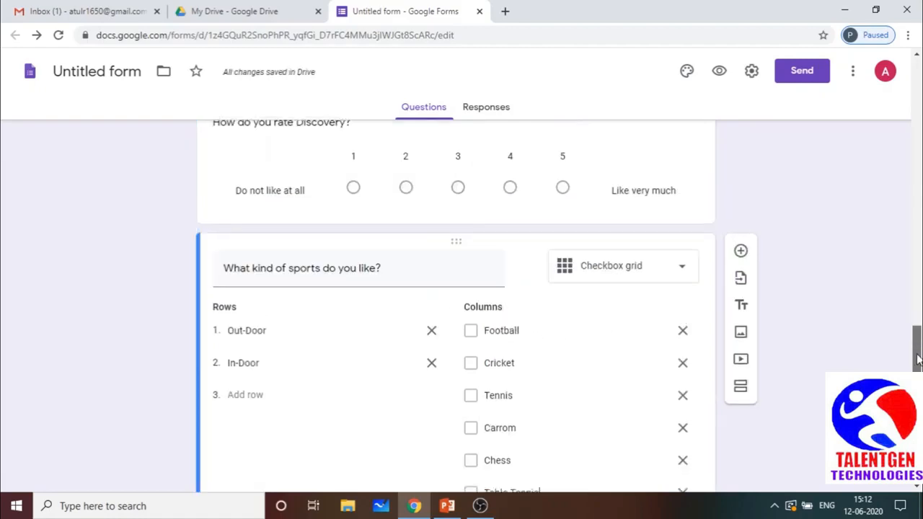
pyautogui.moveTo(918, 359); pyautogui.dragTo(918, 366)
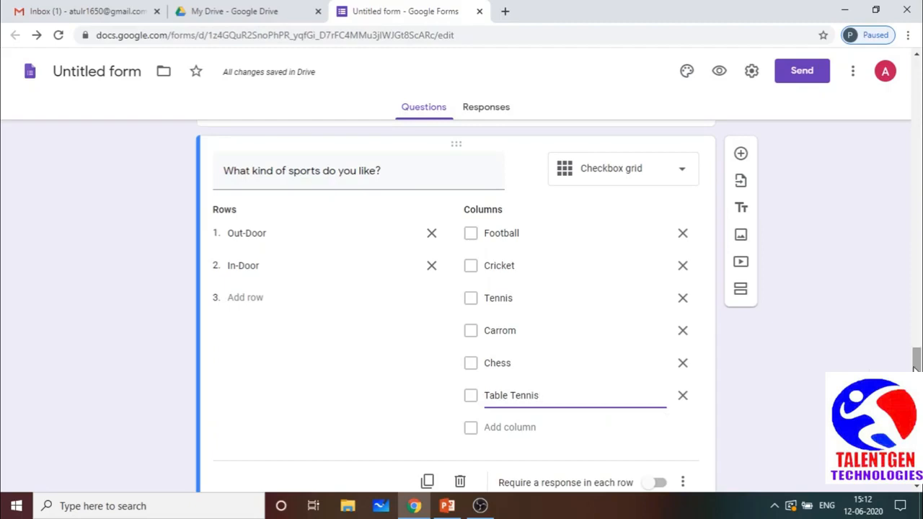
pyautogui.scroll(-2, 444, 314)
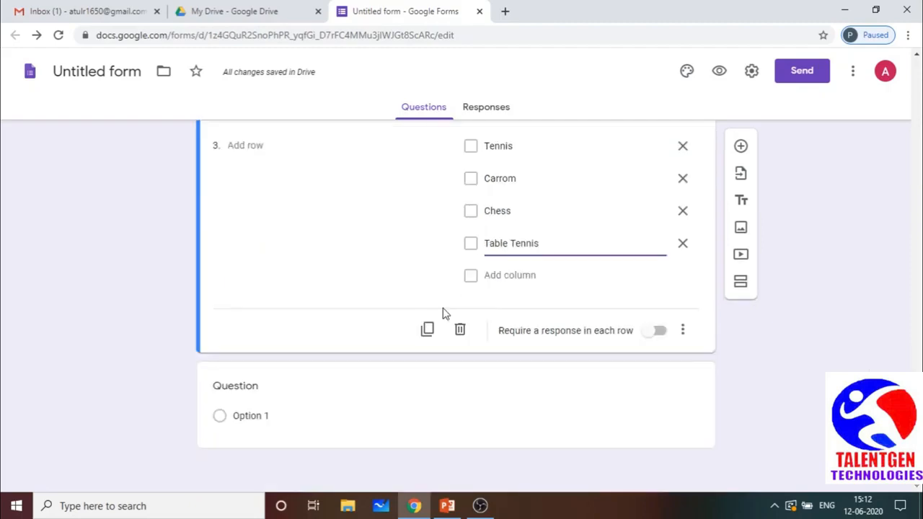
pyautogui.click(361, 393)
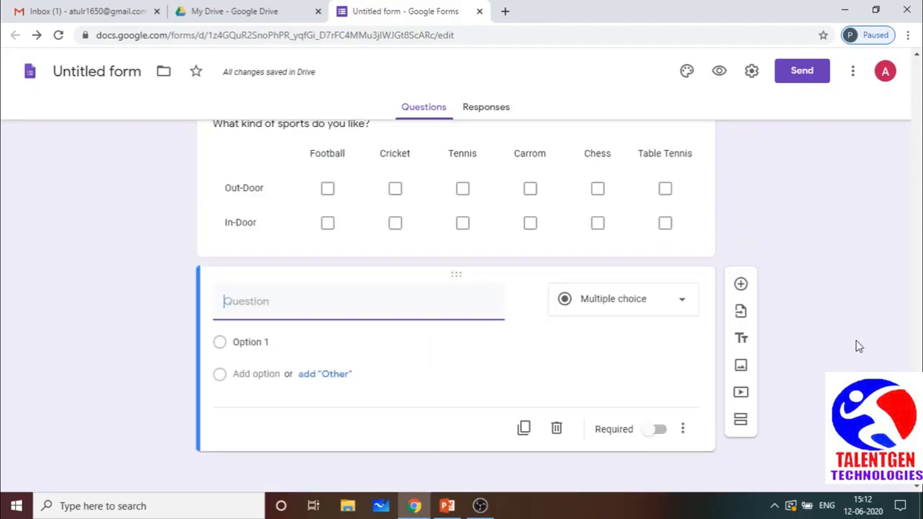
pyautogui.click(627, 224)
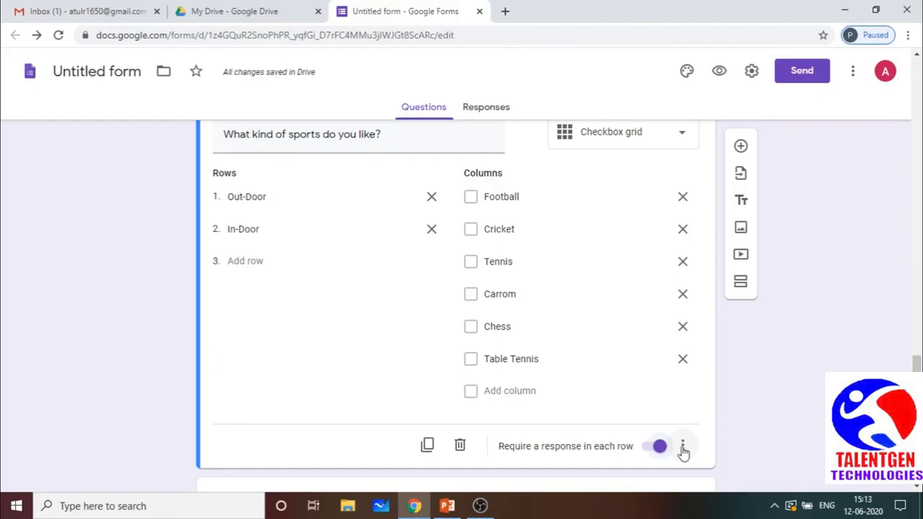
pyautogui.click(682, 447)
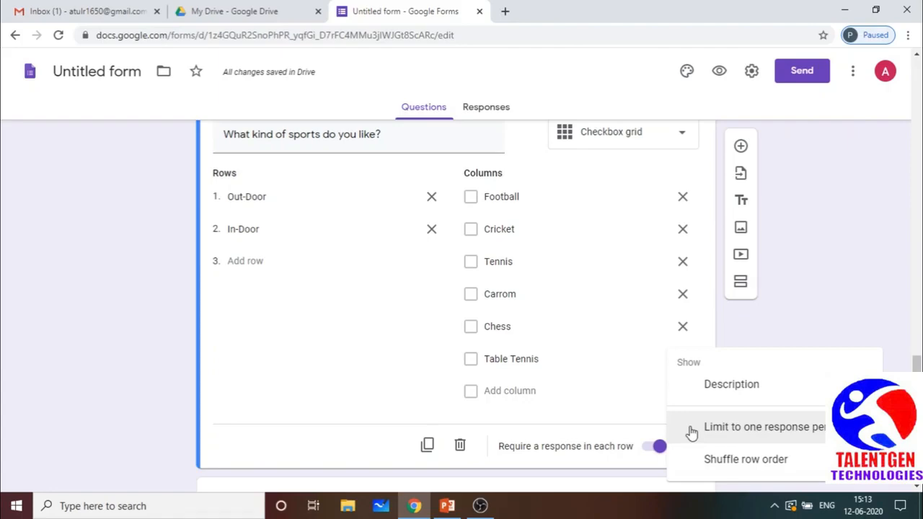
pyautogui.click(601, 467)
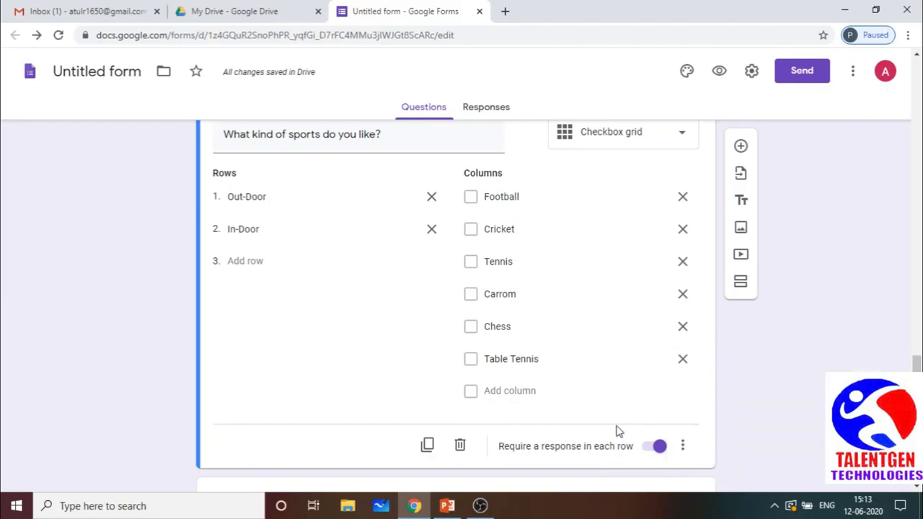
pyautogui.click(470, 486)
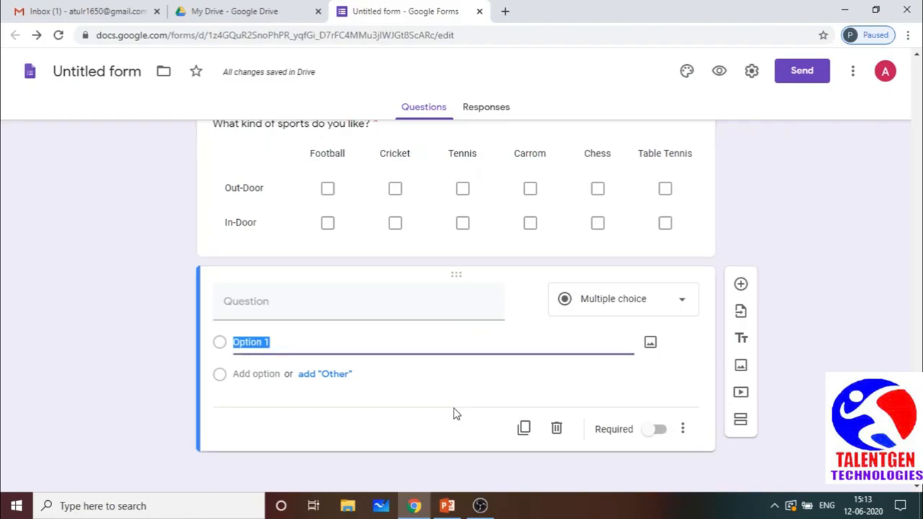
pyautogui.click(606, 227)
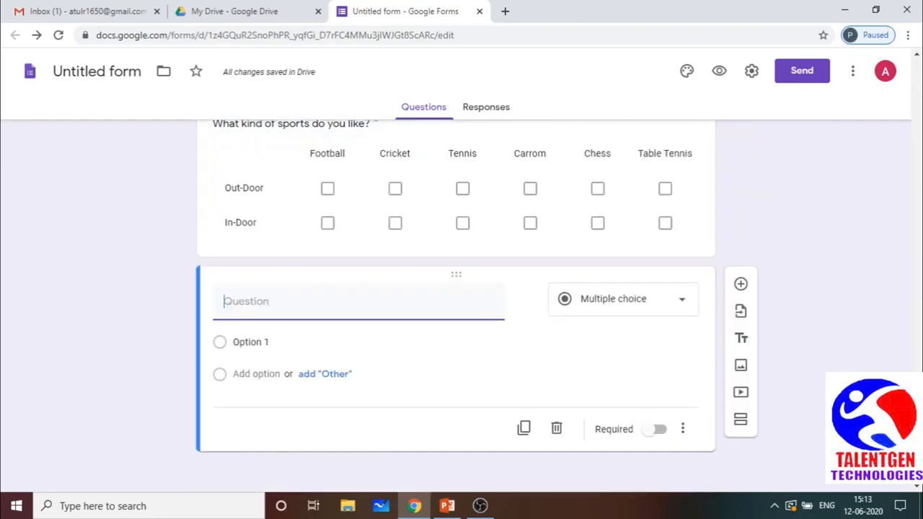
pyautogui.scroll(1, 452, 240)
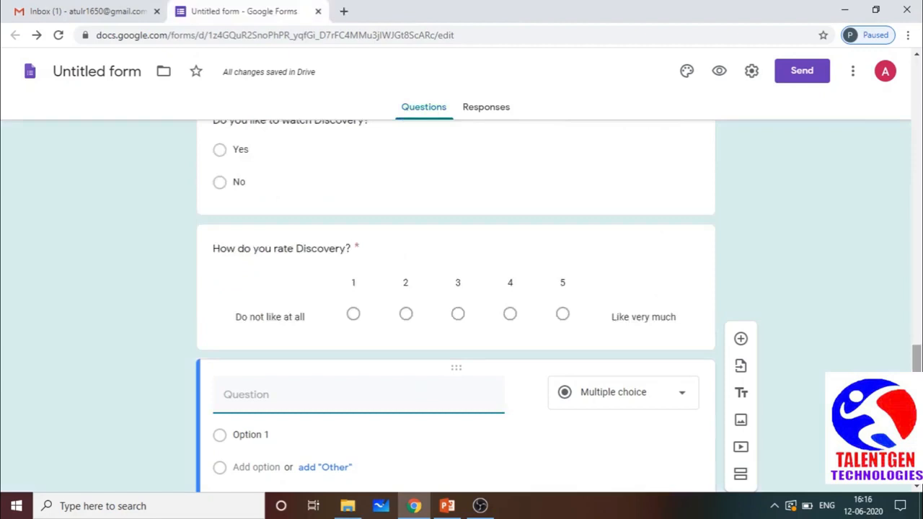
pyautogui.scroll(-2, 456, 289)
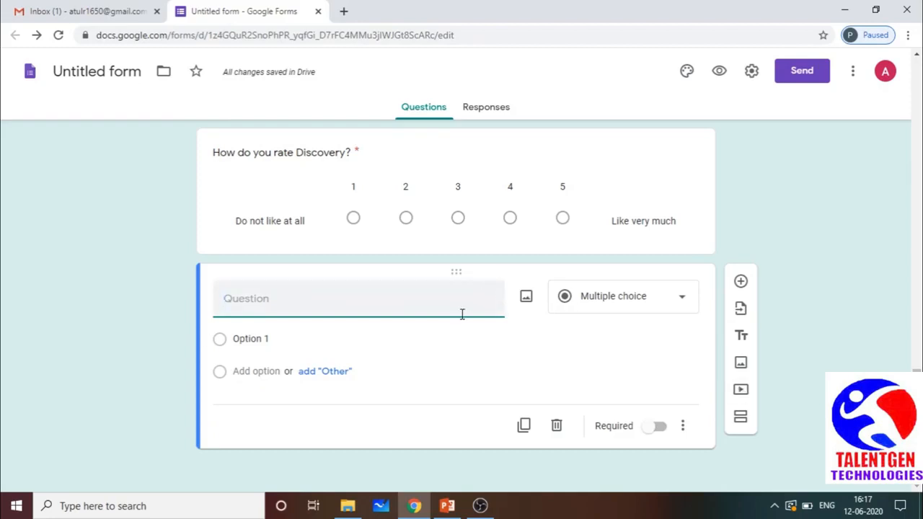
# Delete the blank question at the end of the form and change the form's theme color to orange.
pyautogui.click(557, 426)
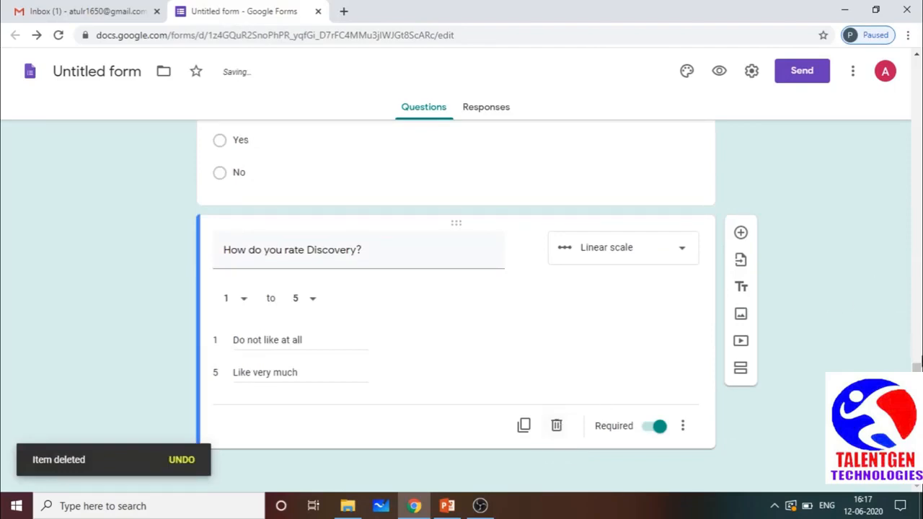
pyautogui.moveTo(919, 365); pyautogui.dragTo(914, 72)
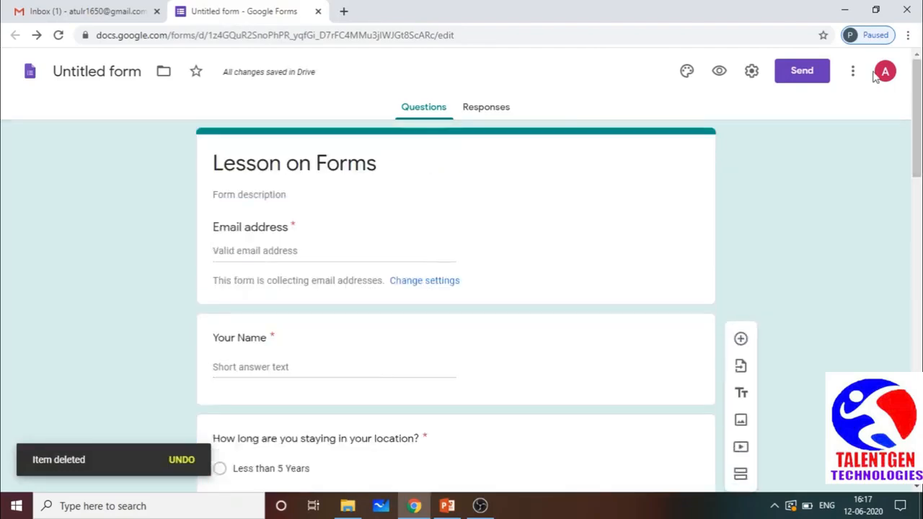
pyautogui.click(685, 72)
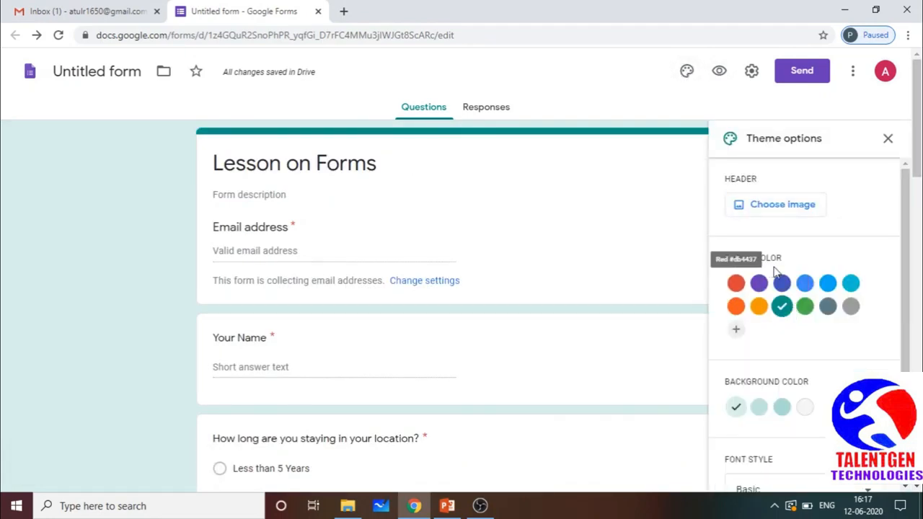
pyautogui.click(759, 308)
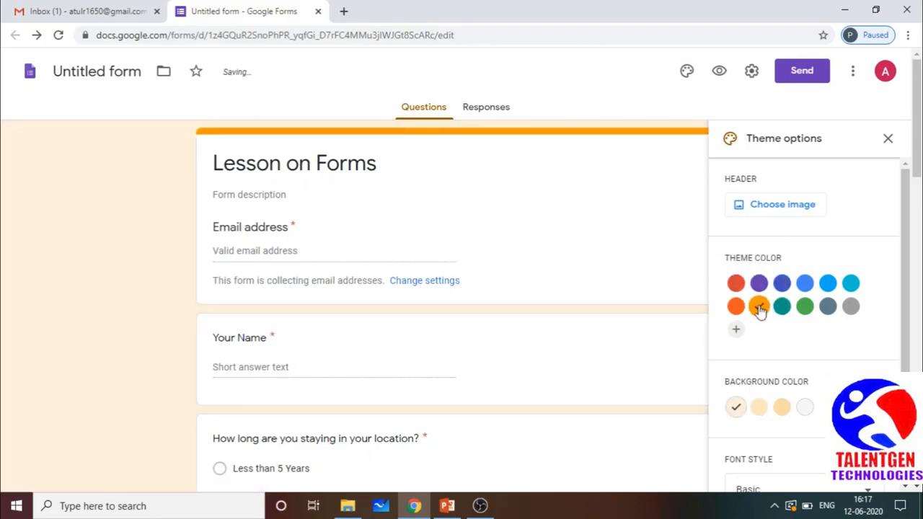
pyautogui.click(888, 138)
# Preview the form from the title to the submit area, and close the preview.
pyautogui.click(721, 72)
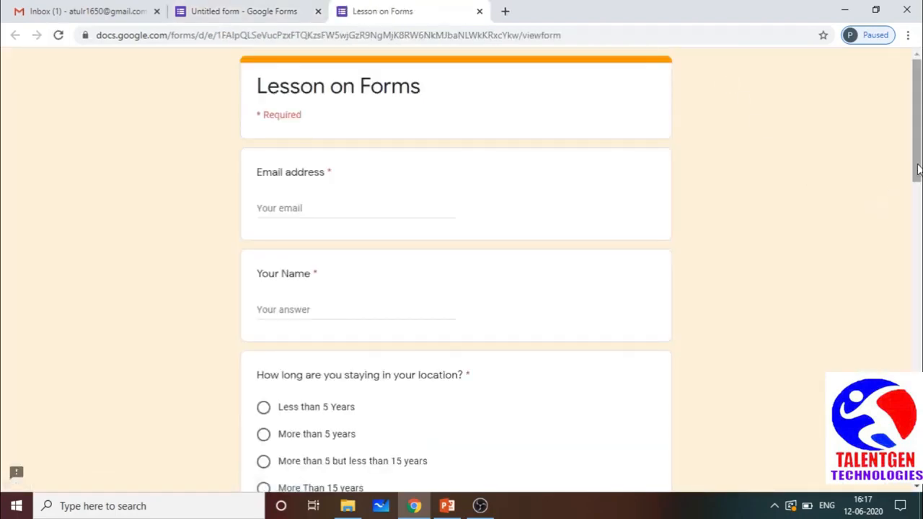
pyautogui.moveTo(915, 173); pyautogui.dragTo(918, 448)
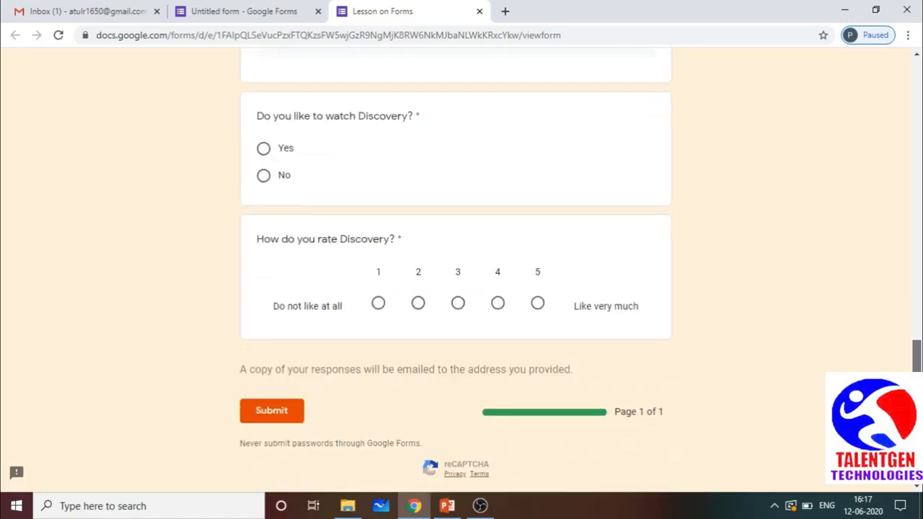
pyautogui.moveTo(916, 357); pyautogui.dragTo(912, 139)
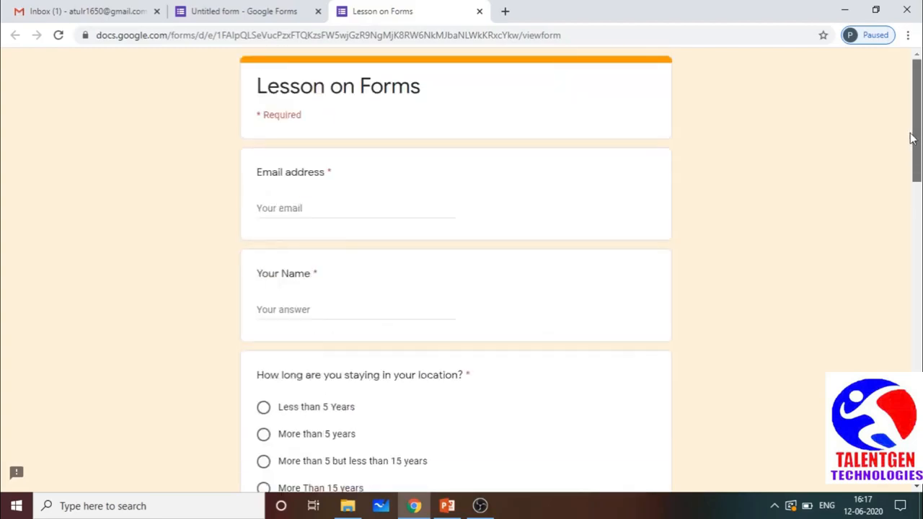
pyautogui.click(479, 11)
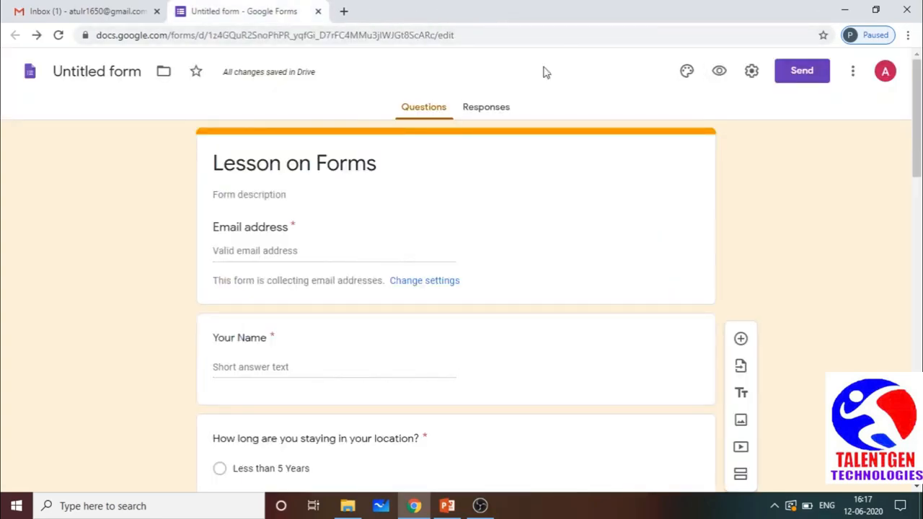
# Review the form's general and presentation settings, keeping response receipts on, and save them.
pyautogui.click(749, 73)
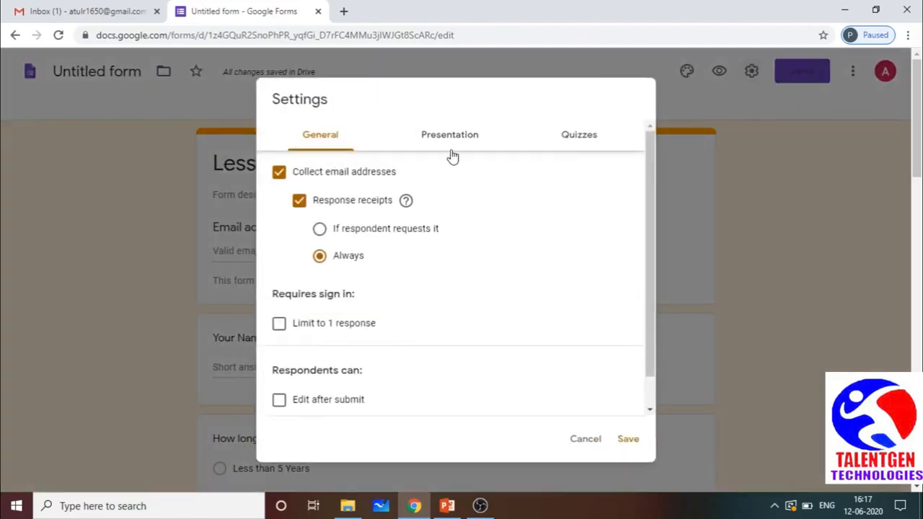
pyautogui.click(298, 199)
pyautogui.click(298, 199)
pyautogui.click(445, 132)
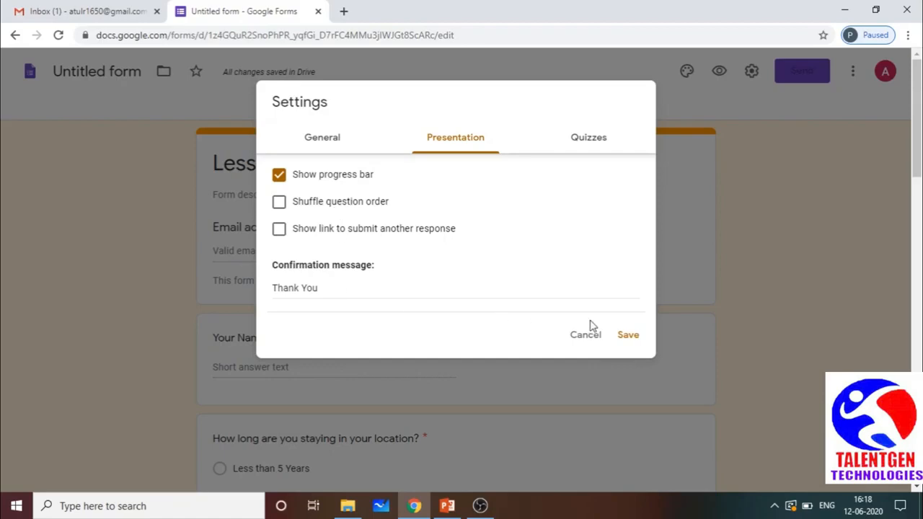
pyautogui.click(627, 335)
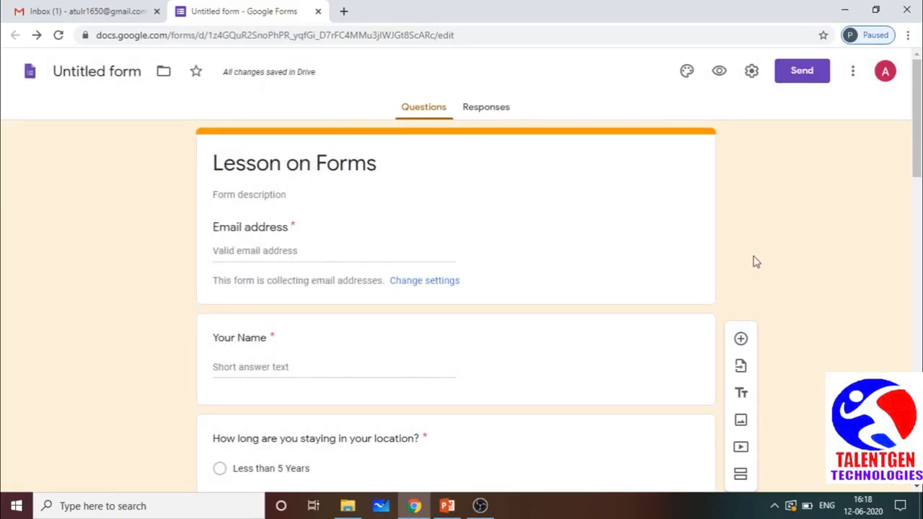
# Prepare an email invitation to the form with the recipient's email address and the form included in the email.
pyautogui.click(800, 80)
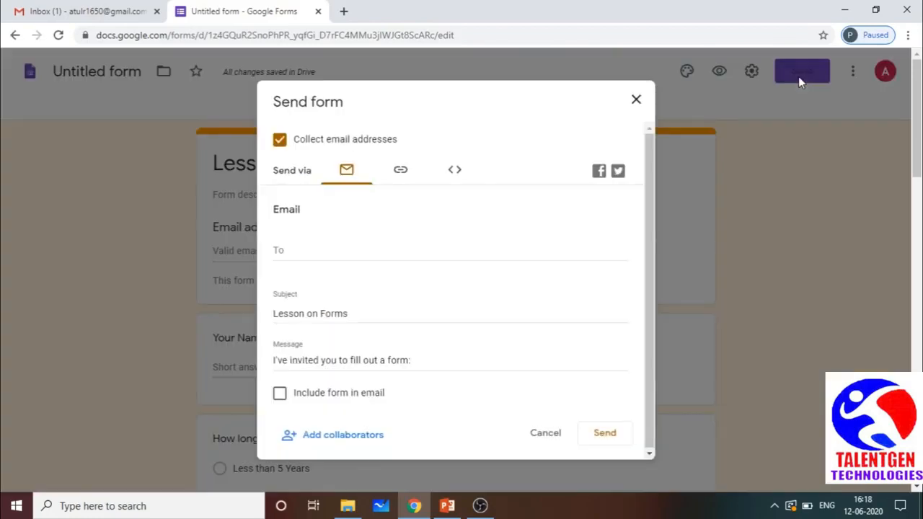
pyautogui.click(349, 256)
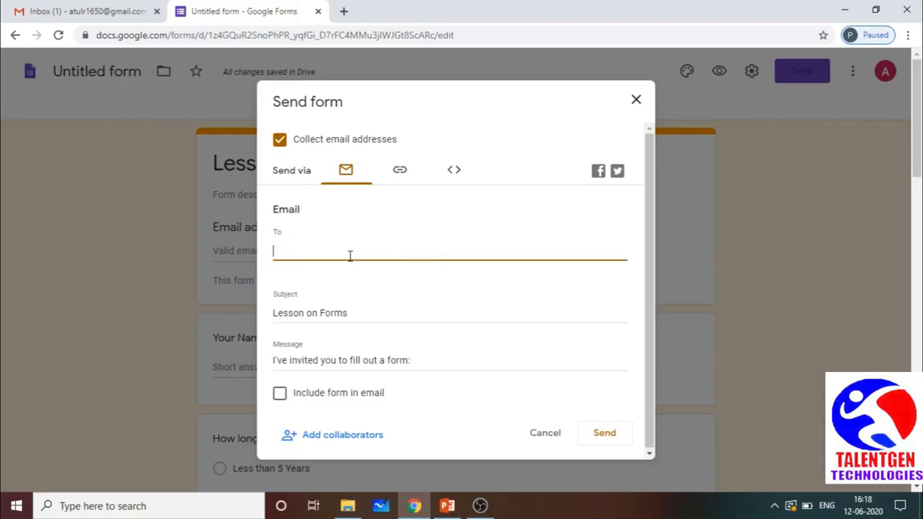
pyautogui.write('atu')
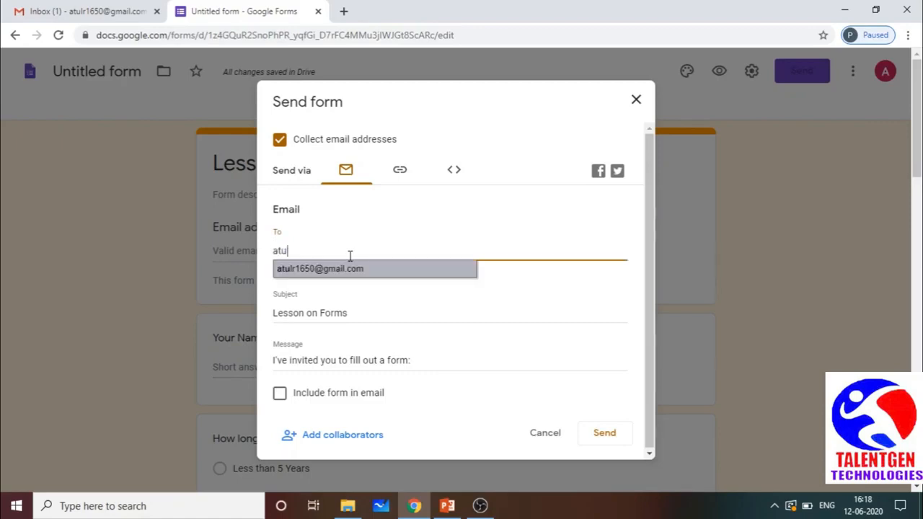
pyautogui.click(343, 276)
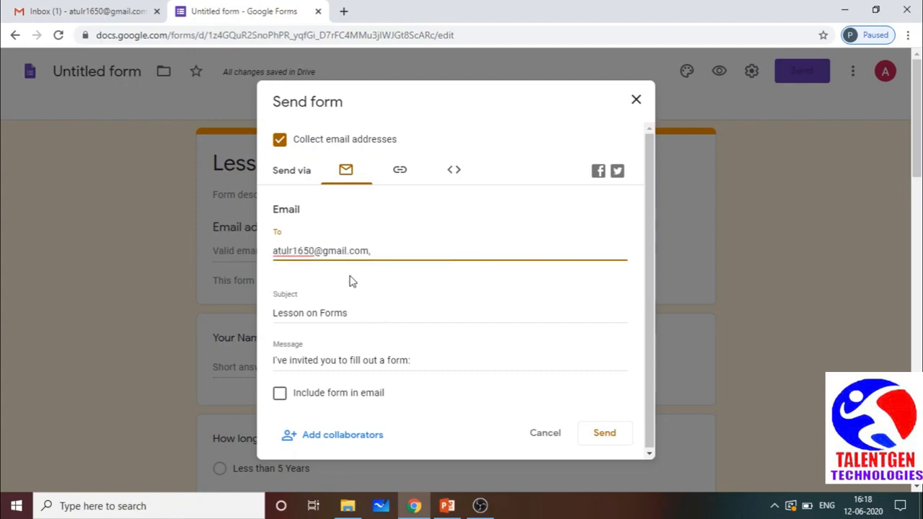
pyautogui.click(307, 393)
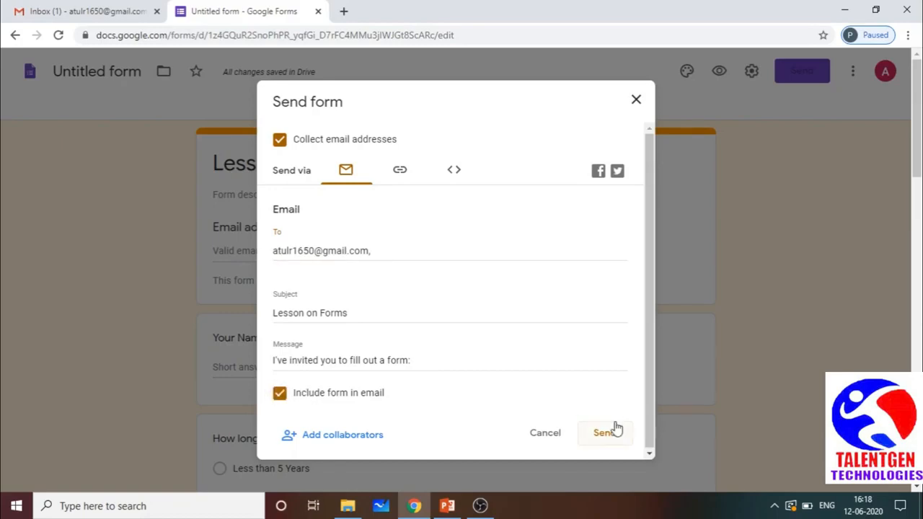
# Check the option for sharing the form by link, and send the form by email instead.
pyautogui.click(402, 172)
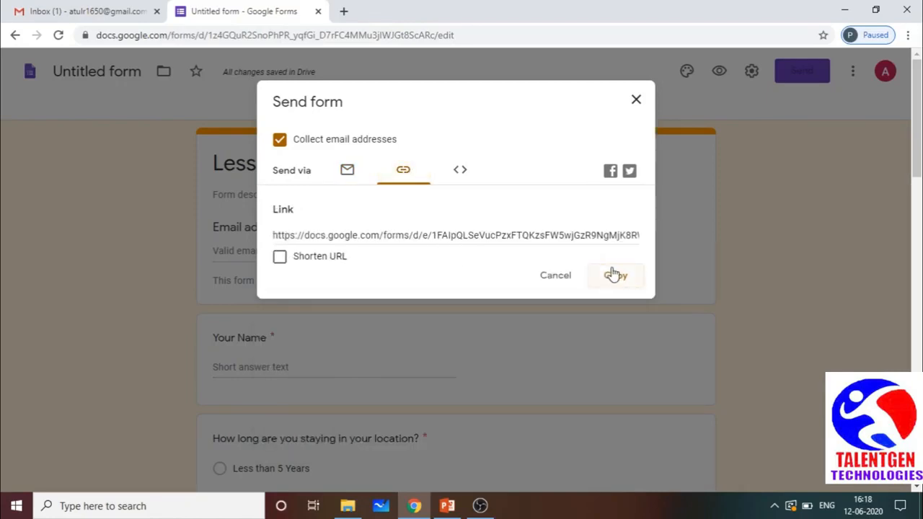
pyautogui.click(346, 170)
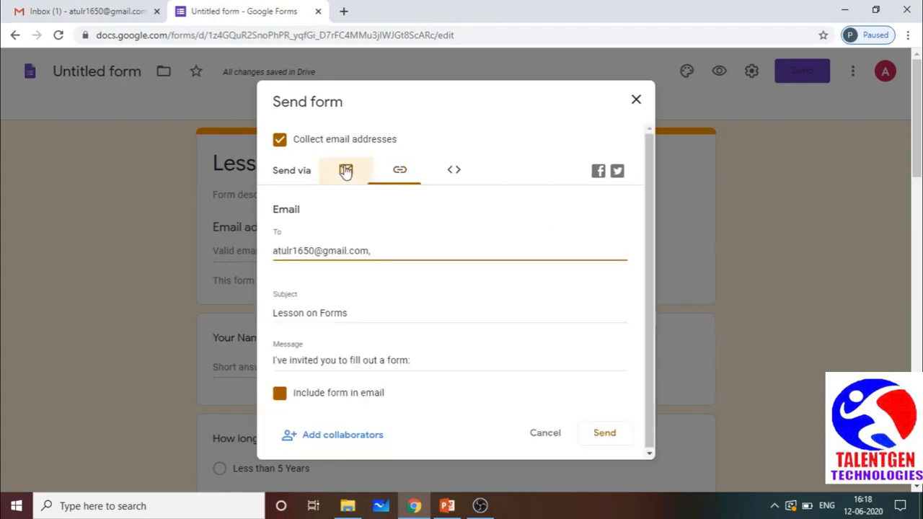
pyautogui.click(598, 441)
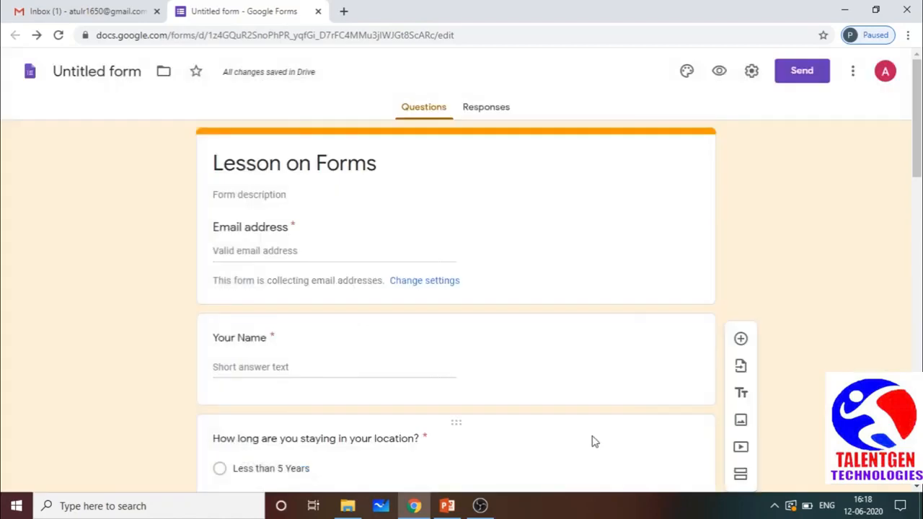
# Switch to Gmail, open the received "Lesson on Forms" email, launch the form for filling out, and close the form editor.
pyautogui.click(90, 7)
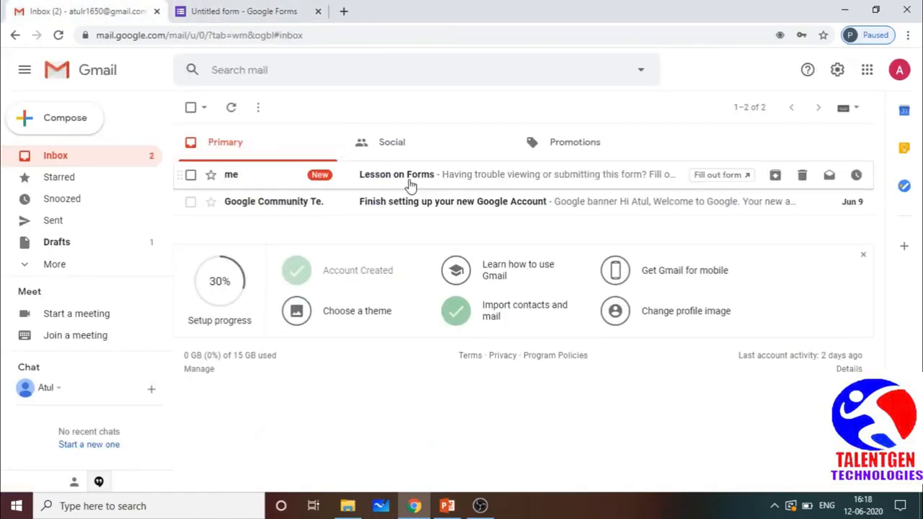
pyautogui.click(413, 182)
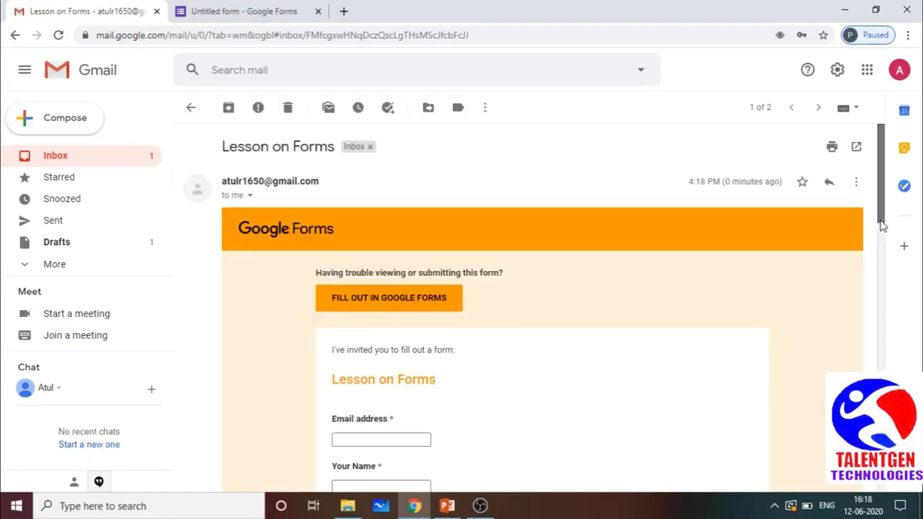
pyautogui.moveTo(881, 226)
pyautogui.mouseDown()
pyautogui.moveTo(893, 368)
pyautogui.moveTo(880, 211)
pyautogui.mouseUp()
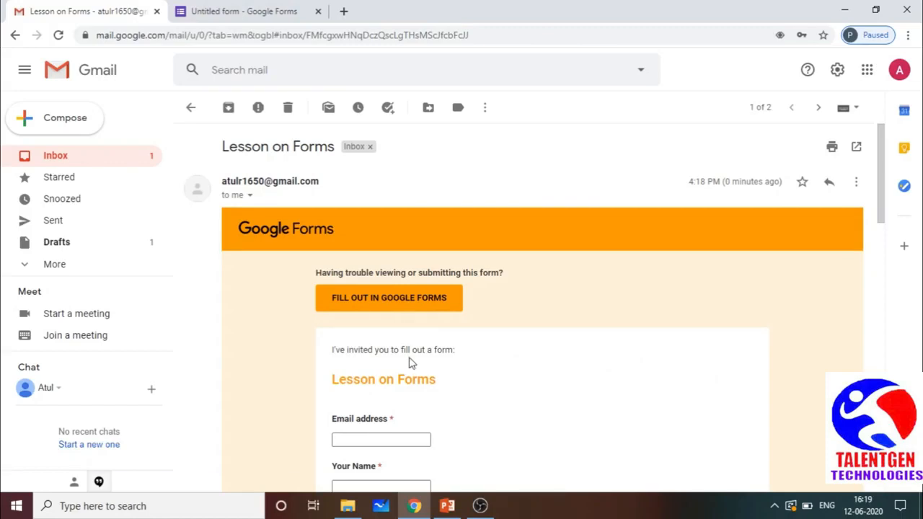
pyautogui.click(396, 303)
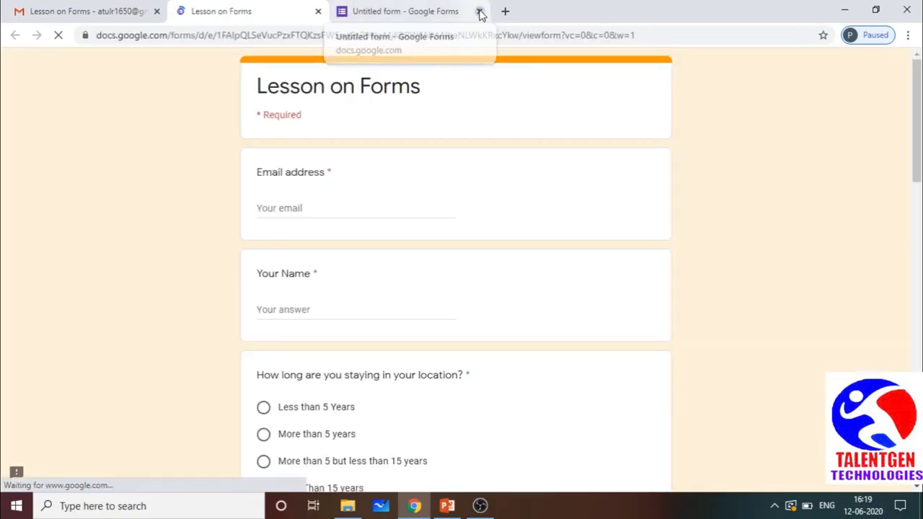
pyautogui.click(480, 12)
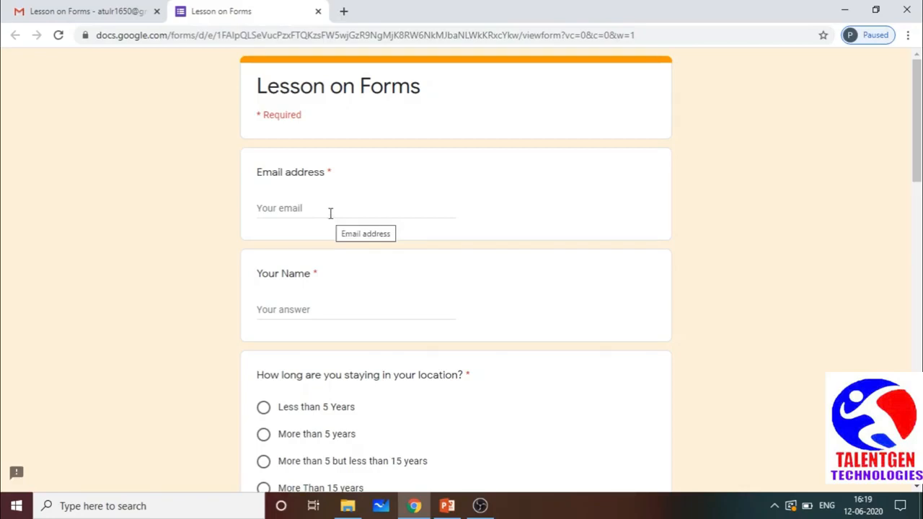
# Fill in the respondent's email address and name, and choose "More Than 15 years" for the length of stay.
pyautogui.click(330, 213)
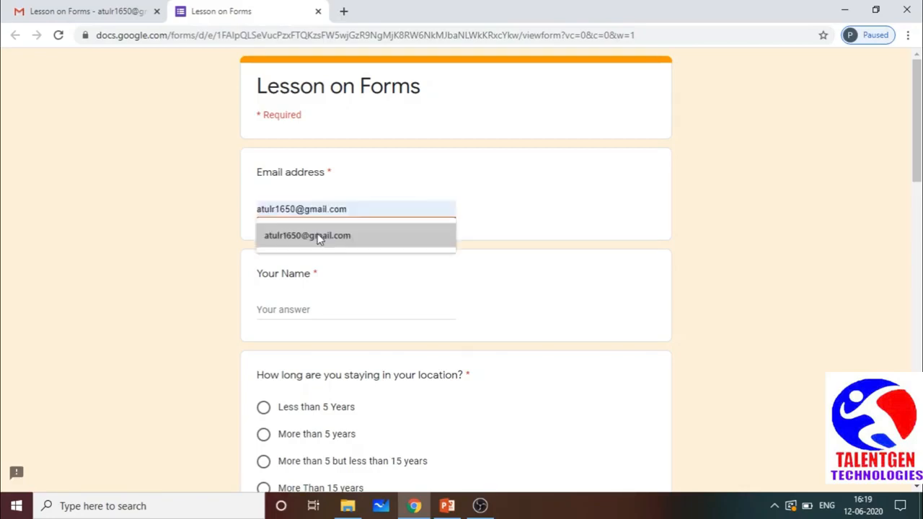
pyautogui.click(319, 236)
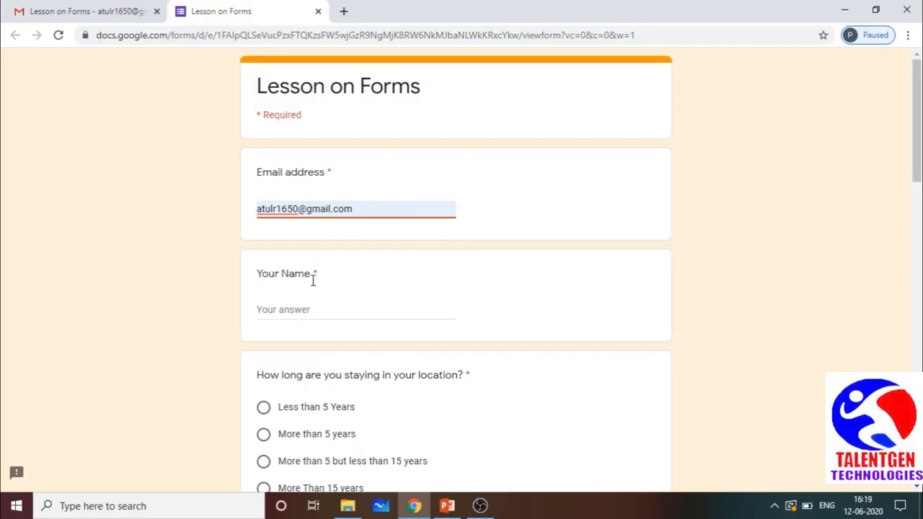
pyautogui.click(305, 309)
pyautogui.write('atul')
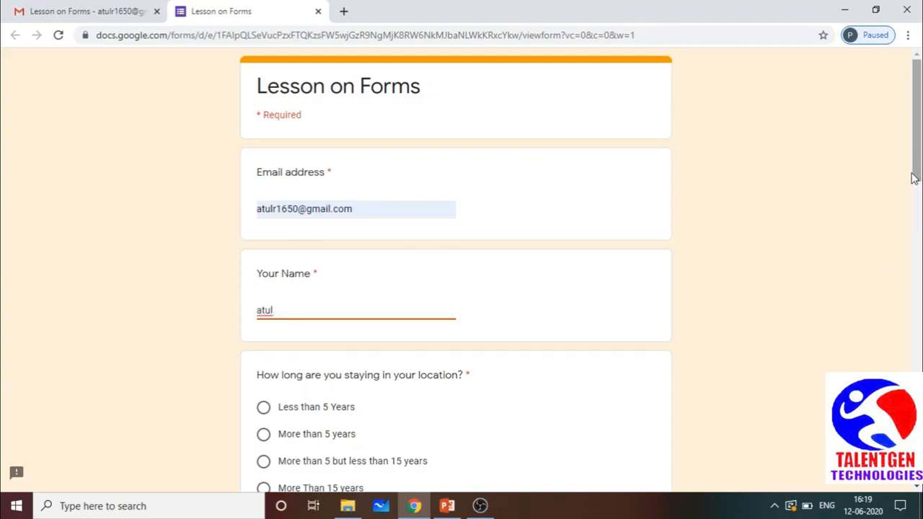
pyautogui.moveTo(914, 178); pyautogui.dragTo(915, 210)
pyautogui.click(312, 374)
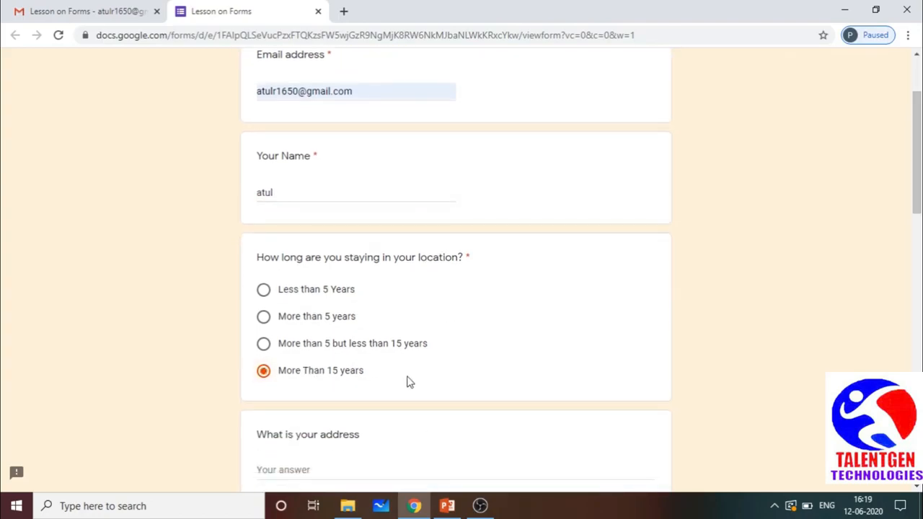
# Leave the address blank and answer "Yes" to "Do you use internet?".
pyautogui.moveTo(919, 216); pyautogui.dragTo(919, 272)
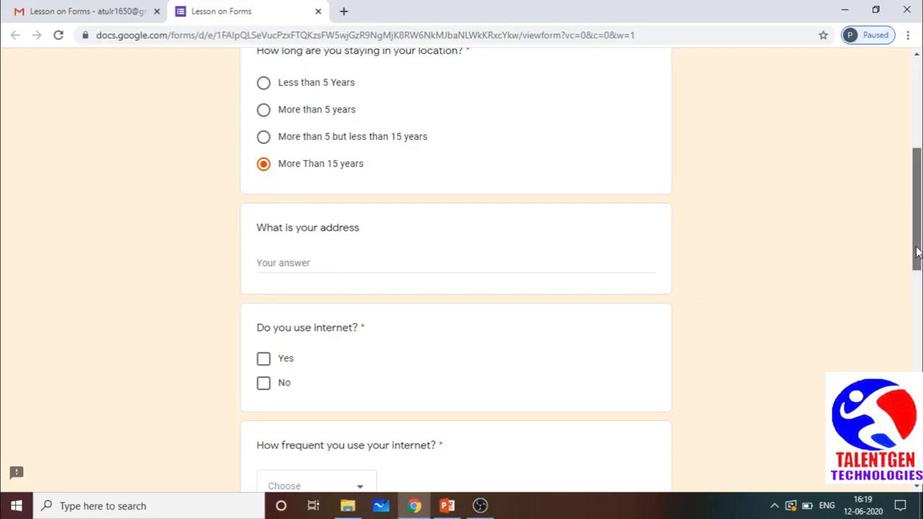
pyautogui.moveTo(916, 252); pyautogui.dragTo(918, 281)
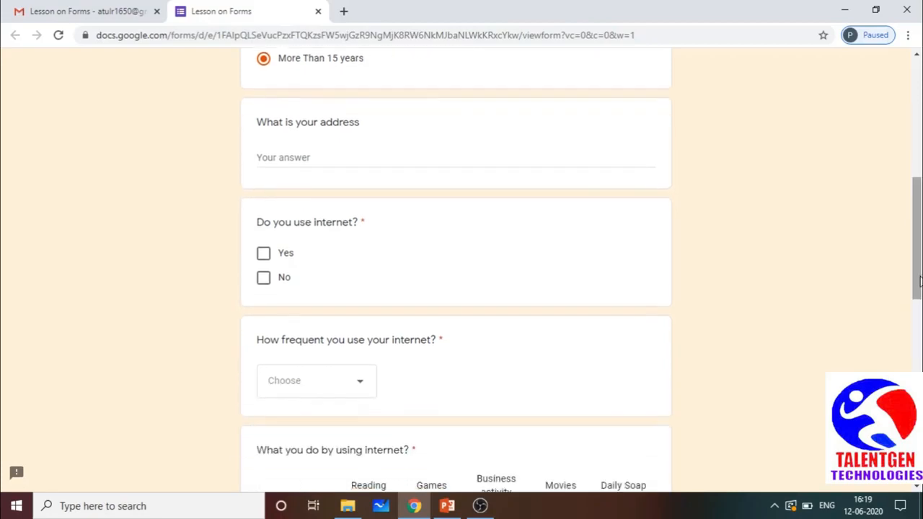
pyautogui.click(265, 257)
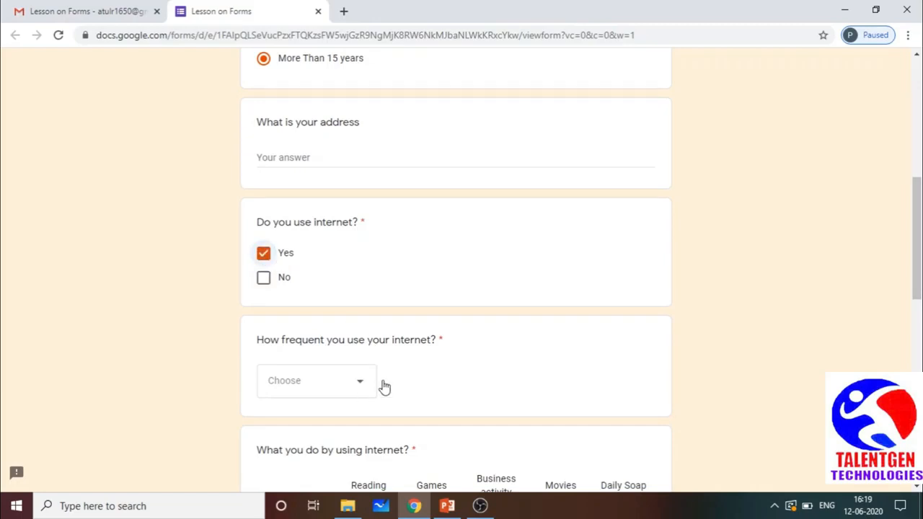
# In the internet use grid, choose Games for Student, Business activity for Professional, Movies for Businessman and Daily Soap for House Wife.
pyautogui.moveTo(918, 202); pyautogui.dragTo(918, 275)
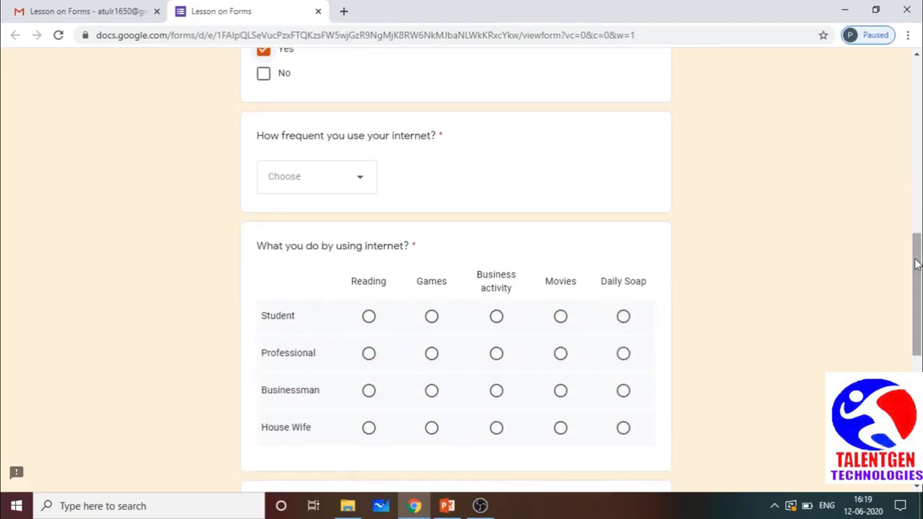
pyautogui.click(431, 316)
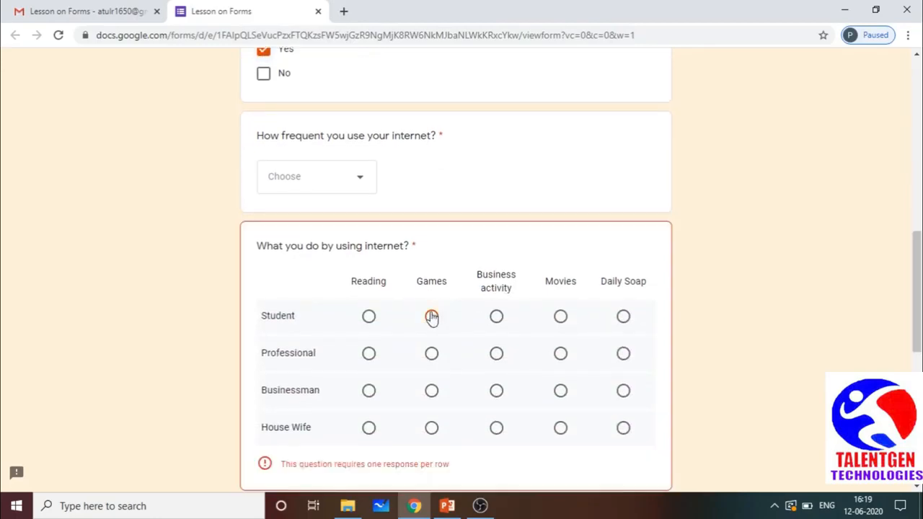
pyautogui.click(496, 353)
pyautogui.click(560, 390)
pyautogui.click(623, 428)
# Answer "Yes" to liking to watch Discovery and rate Discovery 5.
pyautogui.moveTo(916, 314); pyautogui.dragTo(918, 369)
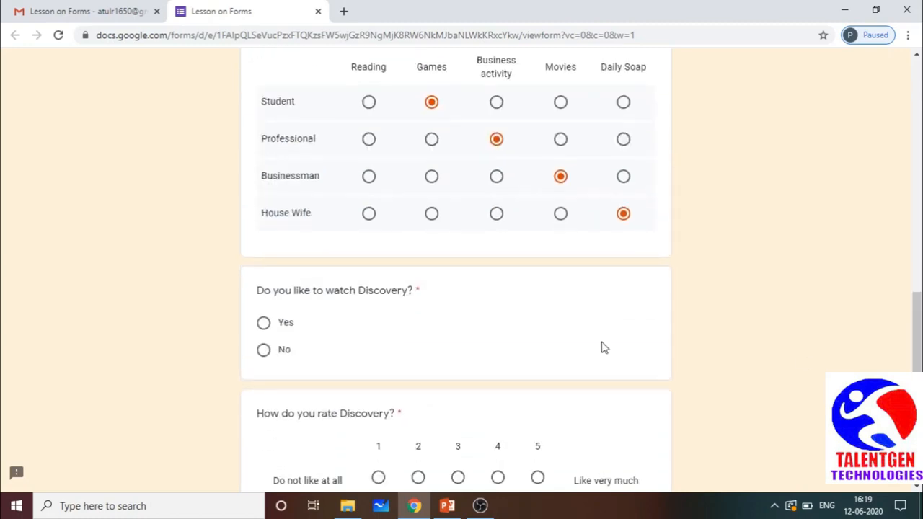
pyautogui.click(287, 326)
pyautogui.click(539, 480)
pyautogui.moveTo(917, 393); pyautogui.dragTo(917, 441)
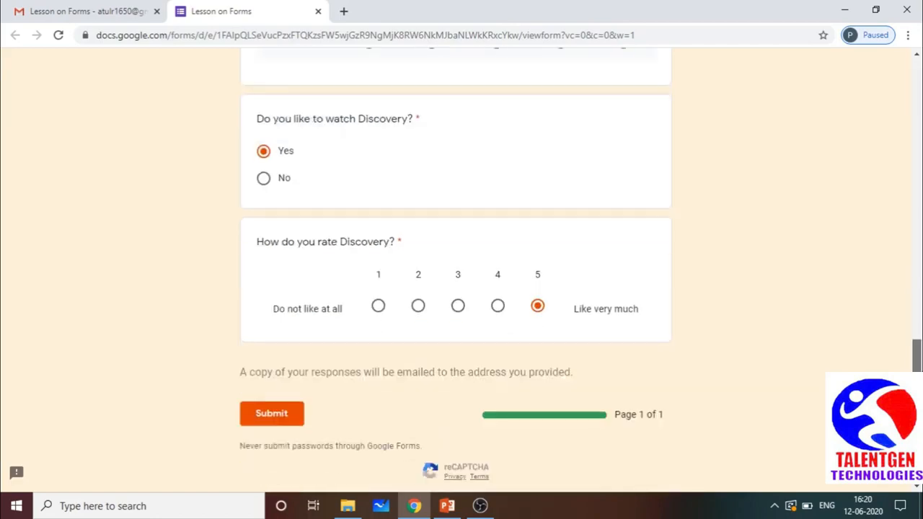
# Answer "Daily" to the required question "How frequent you use your internet?" and submit the form.
pyautogui.click(288, 414)
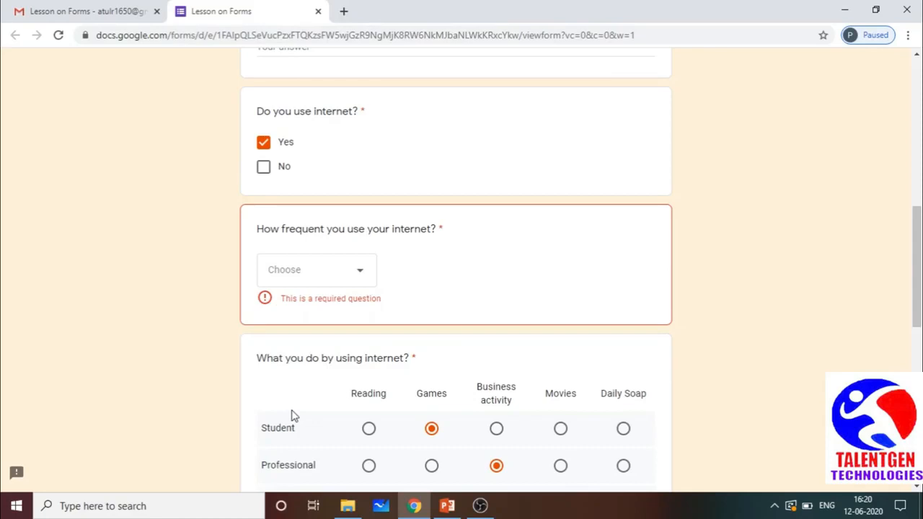
pyautogui.click(361, 279)
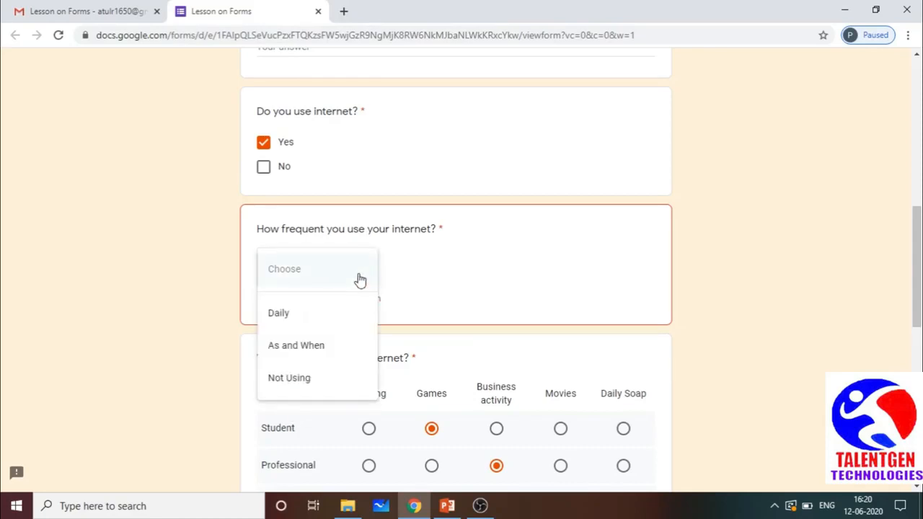
pyautogui.click(312, 313)
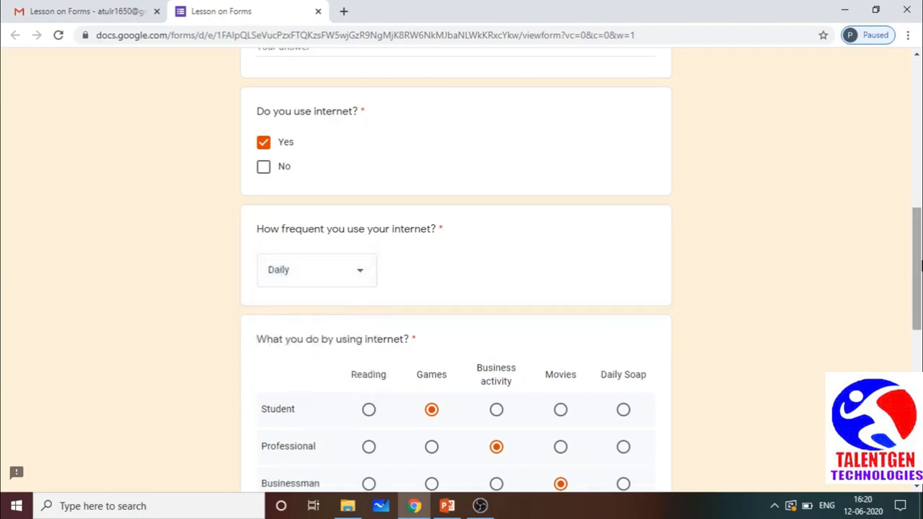
pyautogui.moveTo(919, 264); pyautogui.dragTo(919, 418)
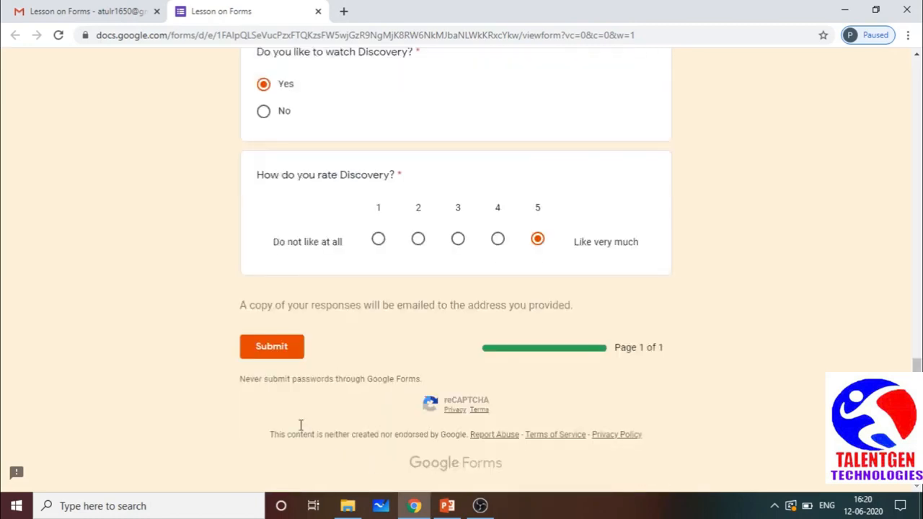
pyautogui.click(270, 356)
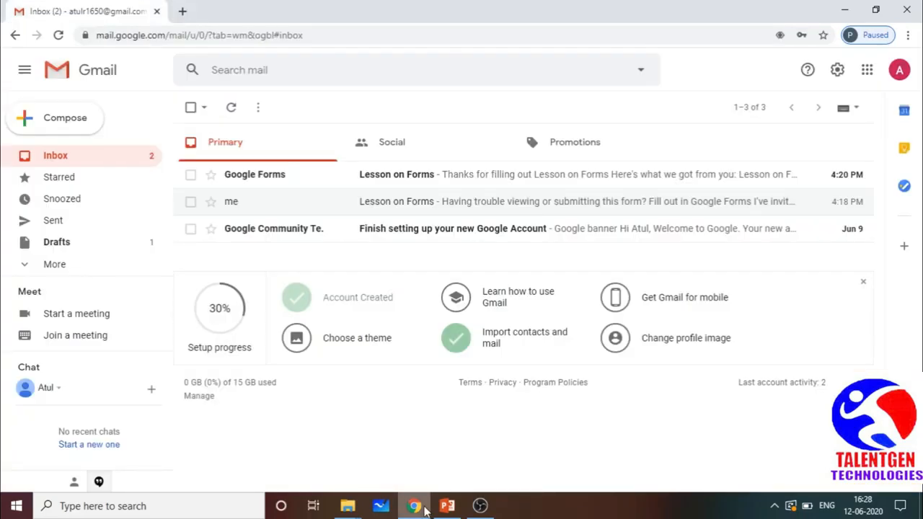
# Switch to Google Drive and open the "Untitled form" file containing Lesson on Forms for editing.
pyautogui.click(868, 73)
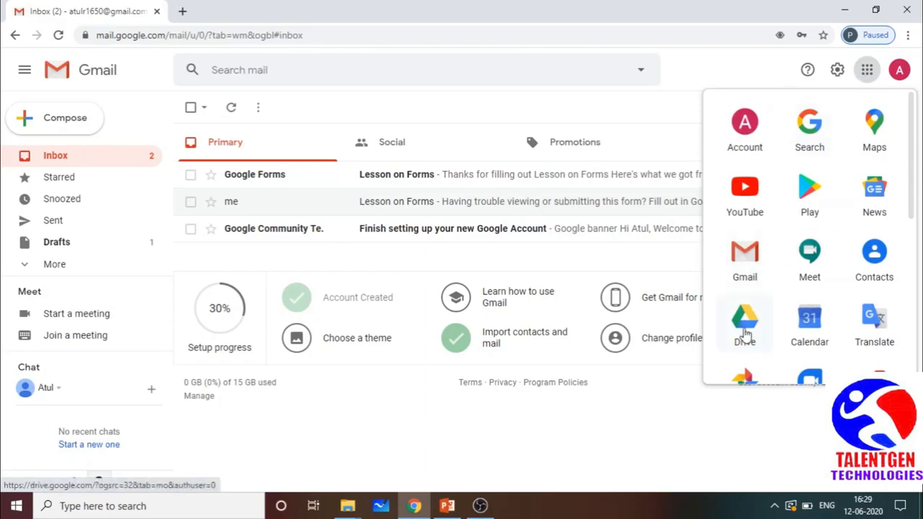
pyautogui.click(745, 328)
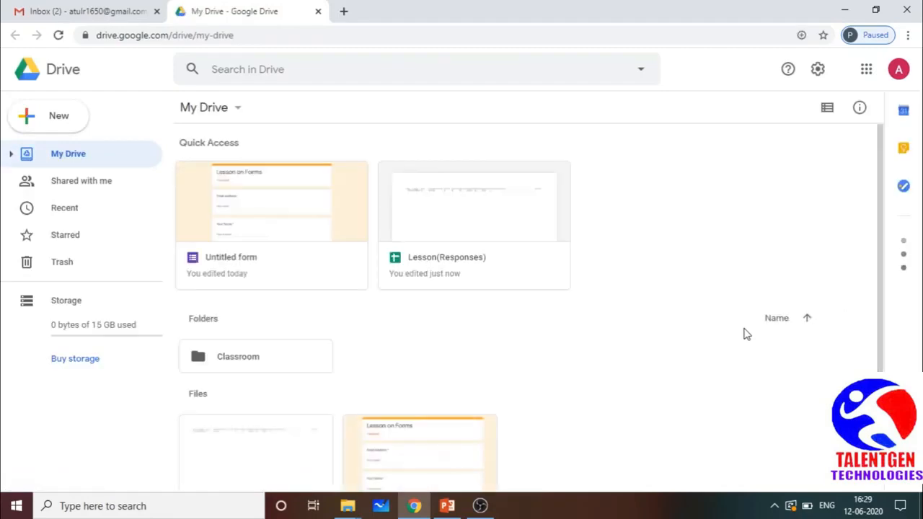
pyautogui.doubleClick(243, 228)
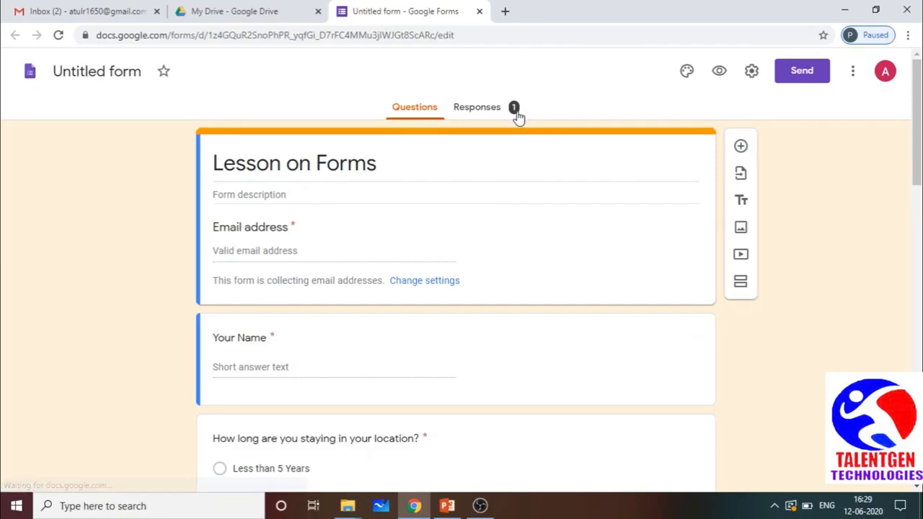
# Review the form's response summary from the respondent details through the Discovery rating chart.
pyautogui.click(476, 111)
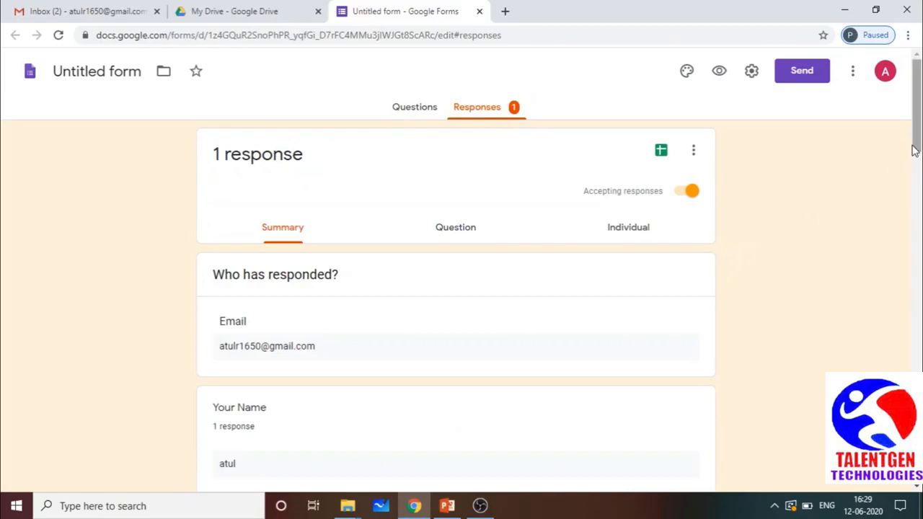
pyautogui.moveTo(917, 151); pyautogui.dragTo(917, 439)
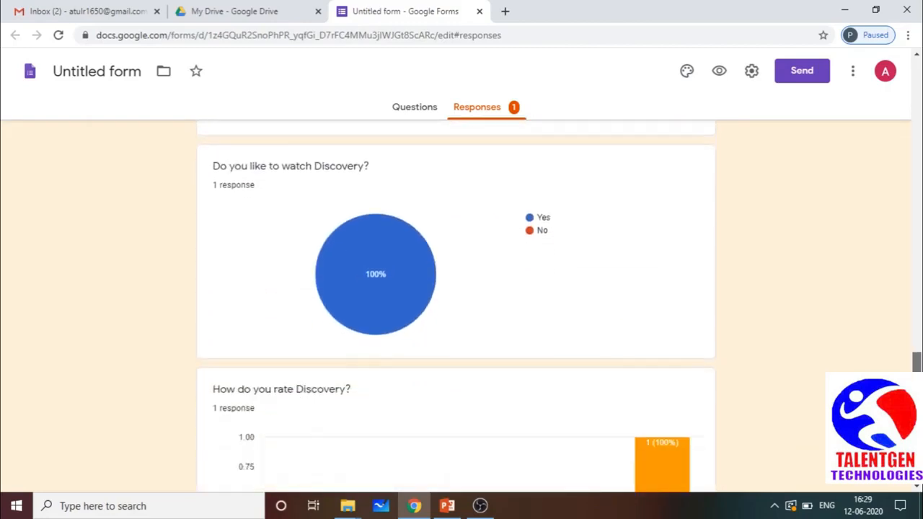
pyautogui.moveTo(917, 364); pyautogui.dragTo(917, 126)
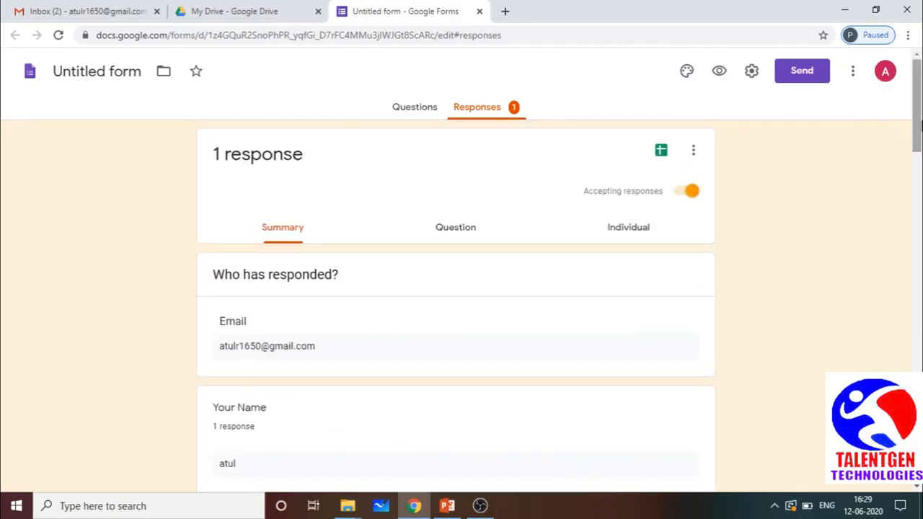
# Create a new spreadsheet named "Untitled form (Responses)" as the destination for the form's responses.
pyautogui.click(662, 149)
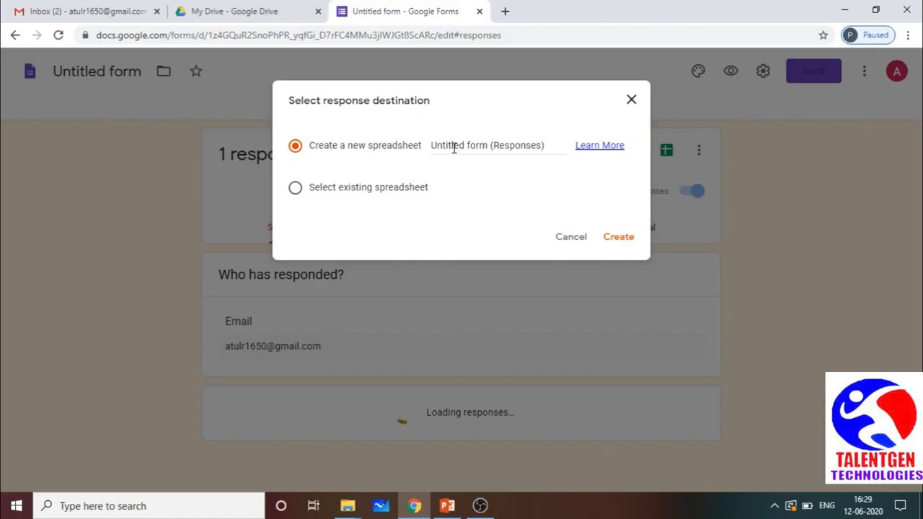
pyautogui.click(614, 239)
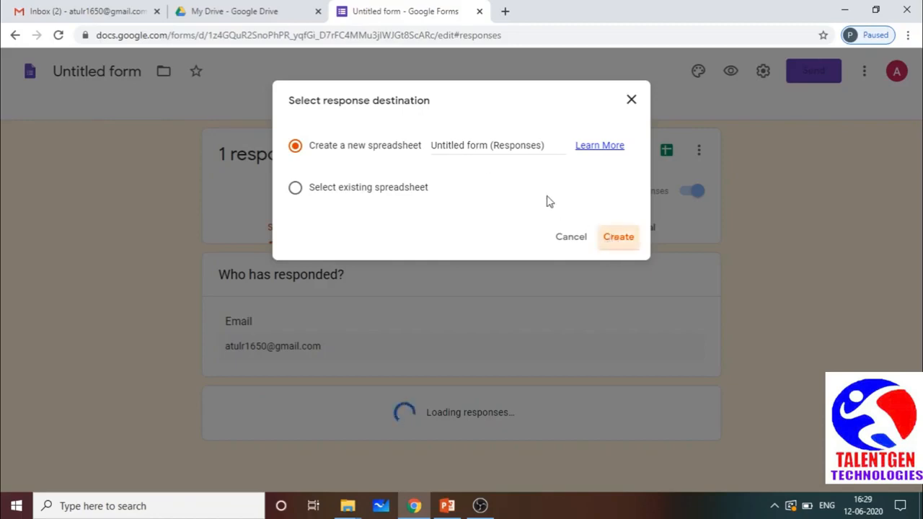
pyautogui.click(604, 236)
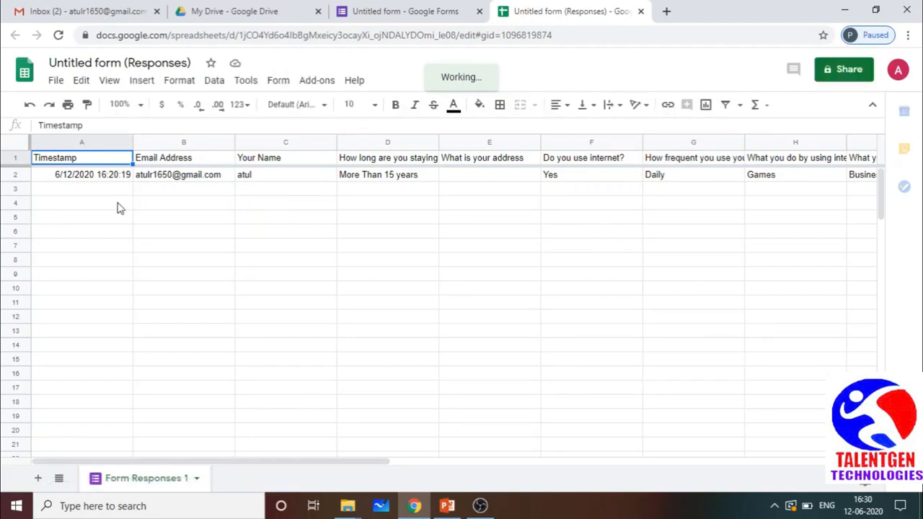
# Check the file formats available for downloading the response spreadsheet and return to My Drive.
pyautogui.click(55, 81)
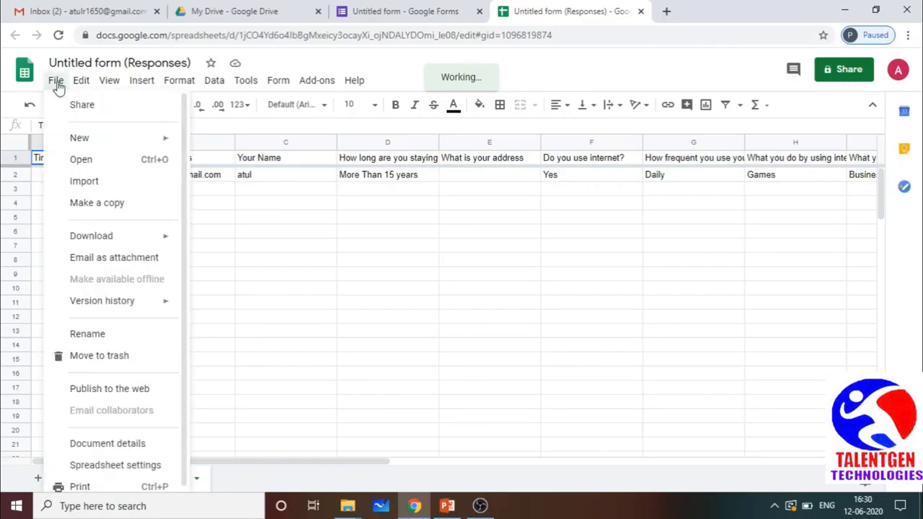
pyautogui.moveTo(100, 246)
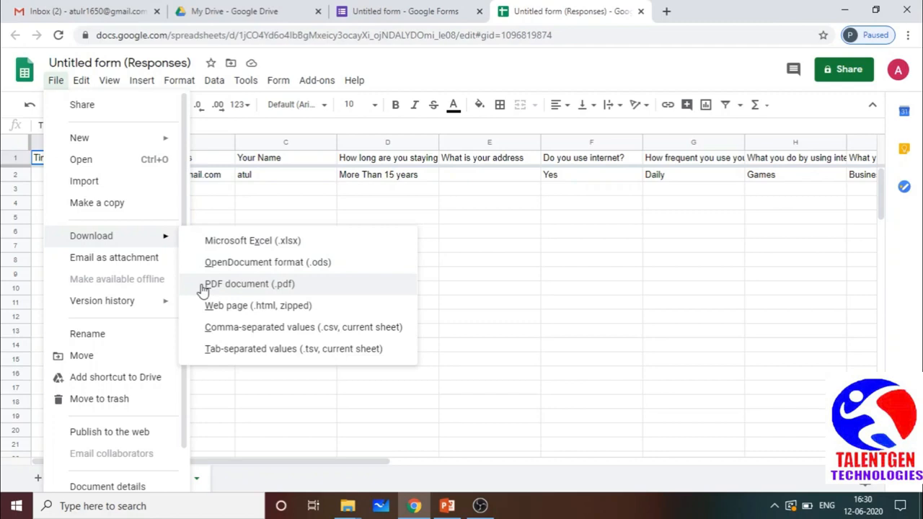
pyautogui.click(298, 208)
pyautogui.click(300, 181)
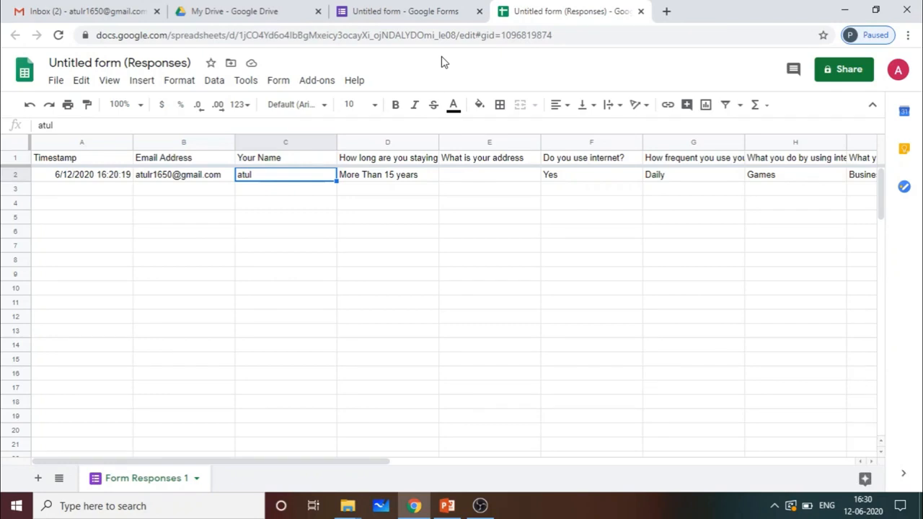
pyautogui.click(253, 9)
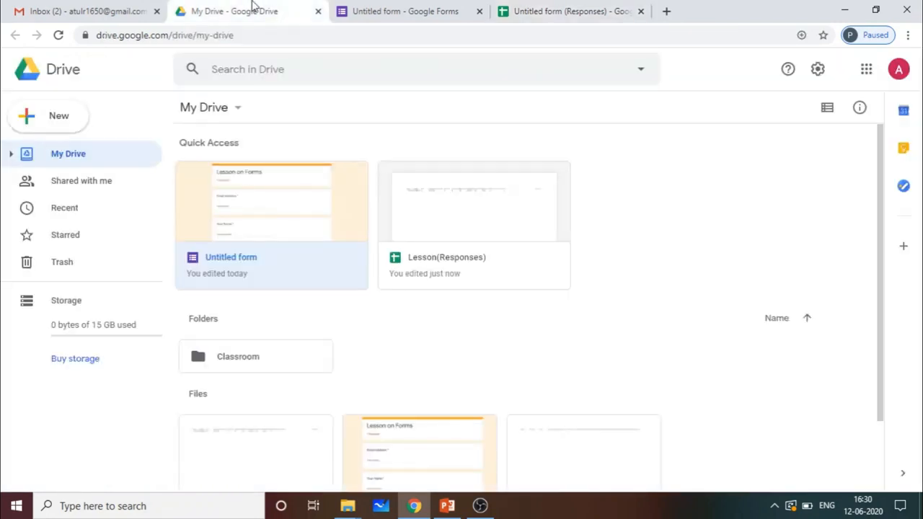